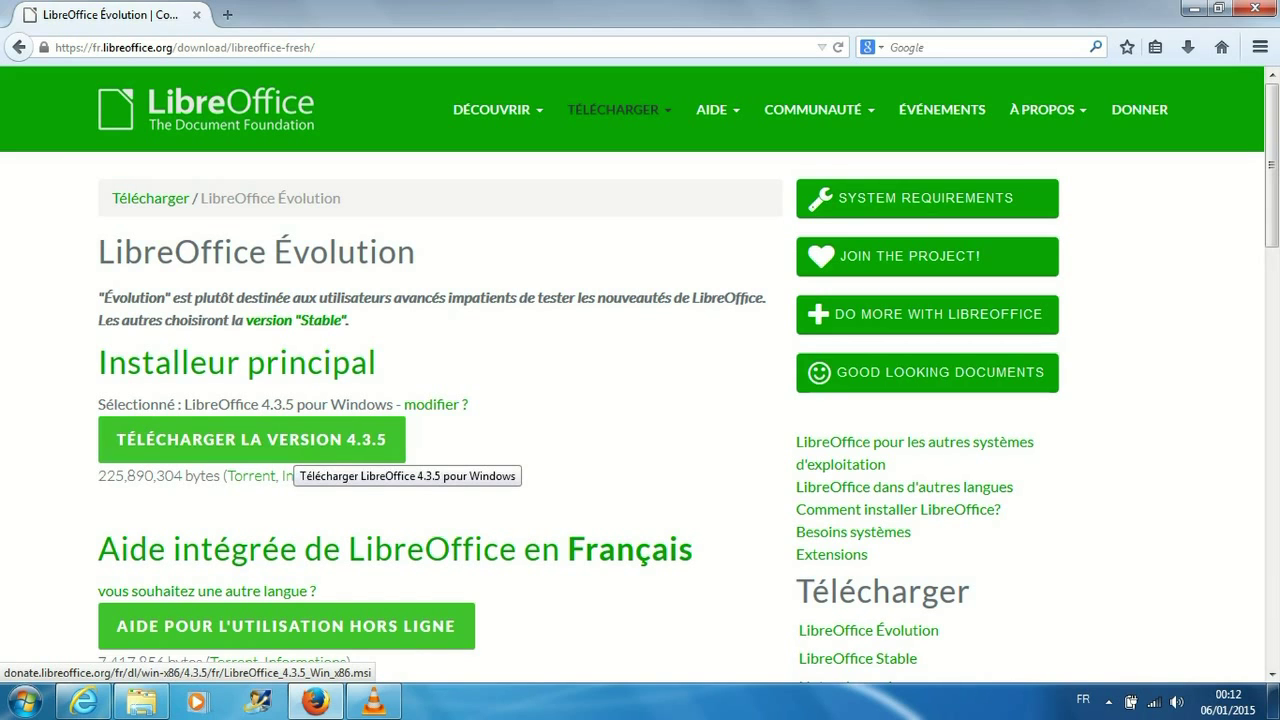
Download the LibreOffice 4.3.5 main installer for Windows, save the file and minimize the browser.
left_click(292, 445)
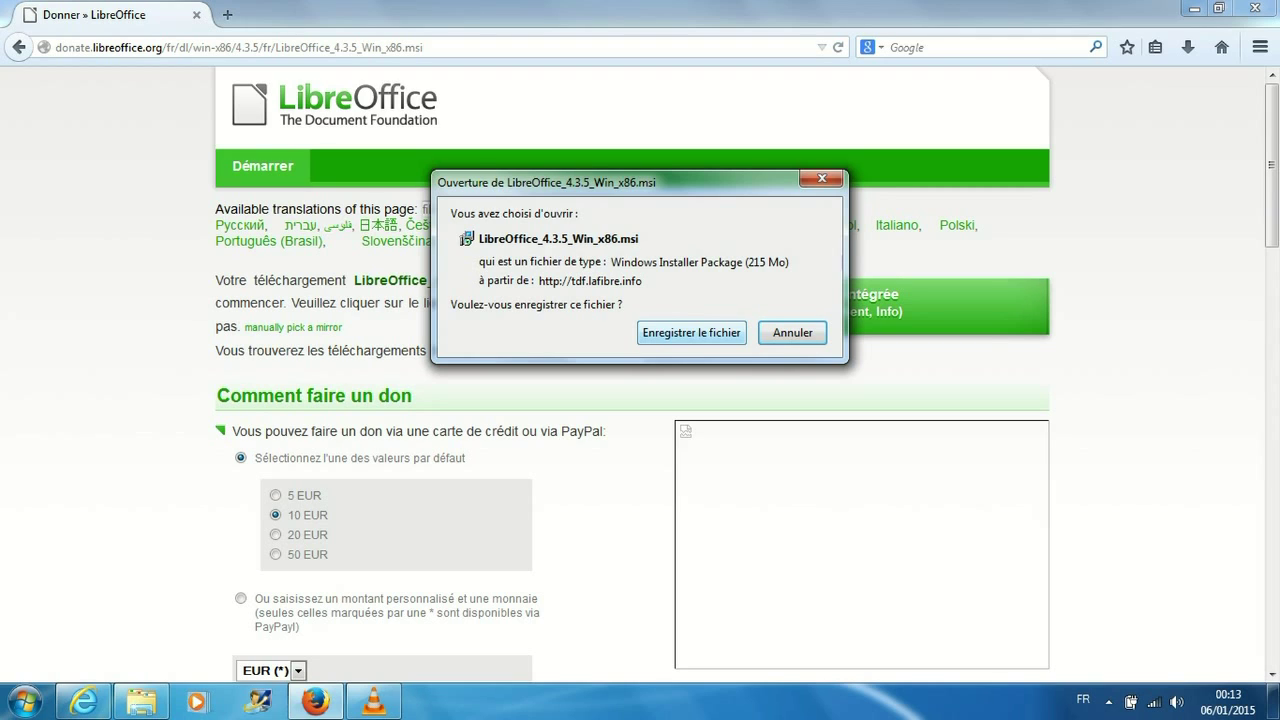
key("Return")
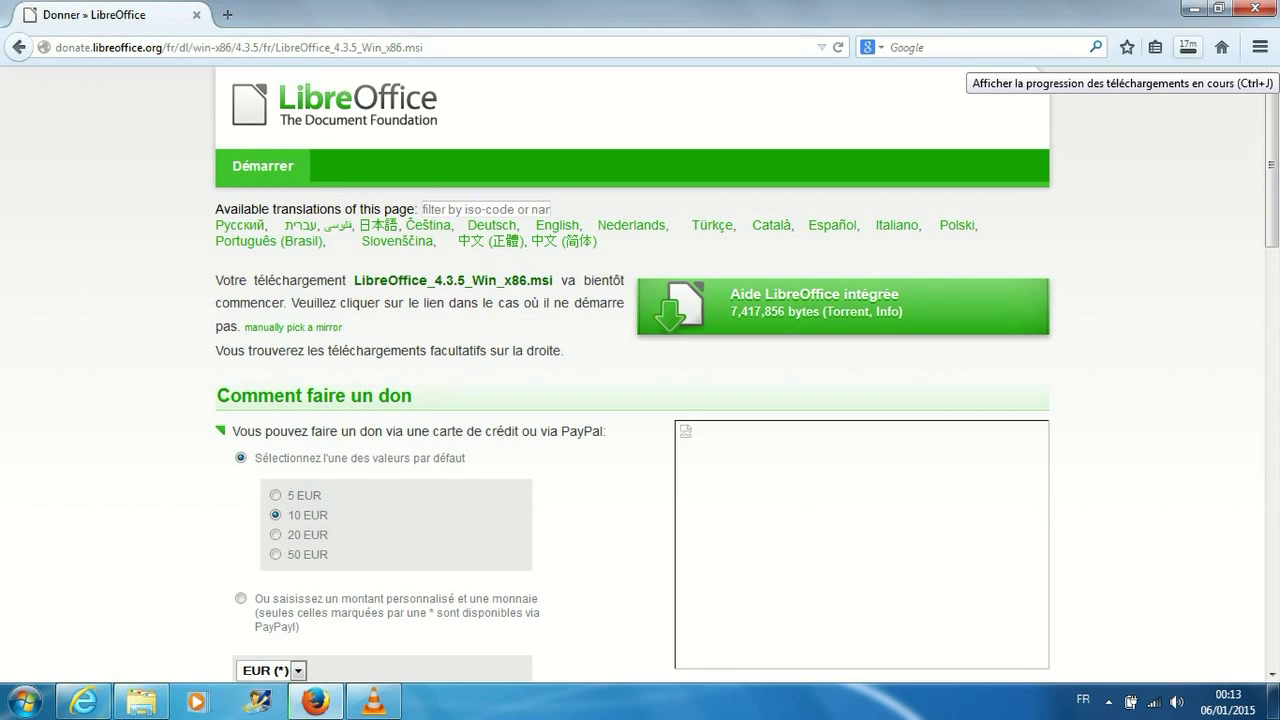
left_click(1190, 8)
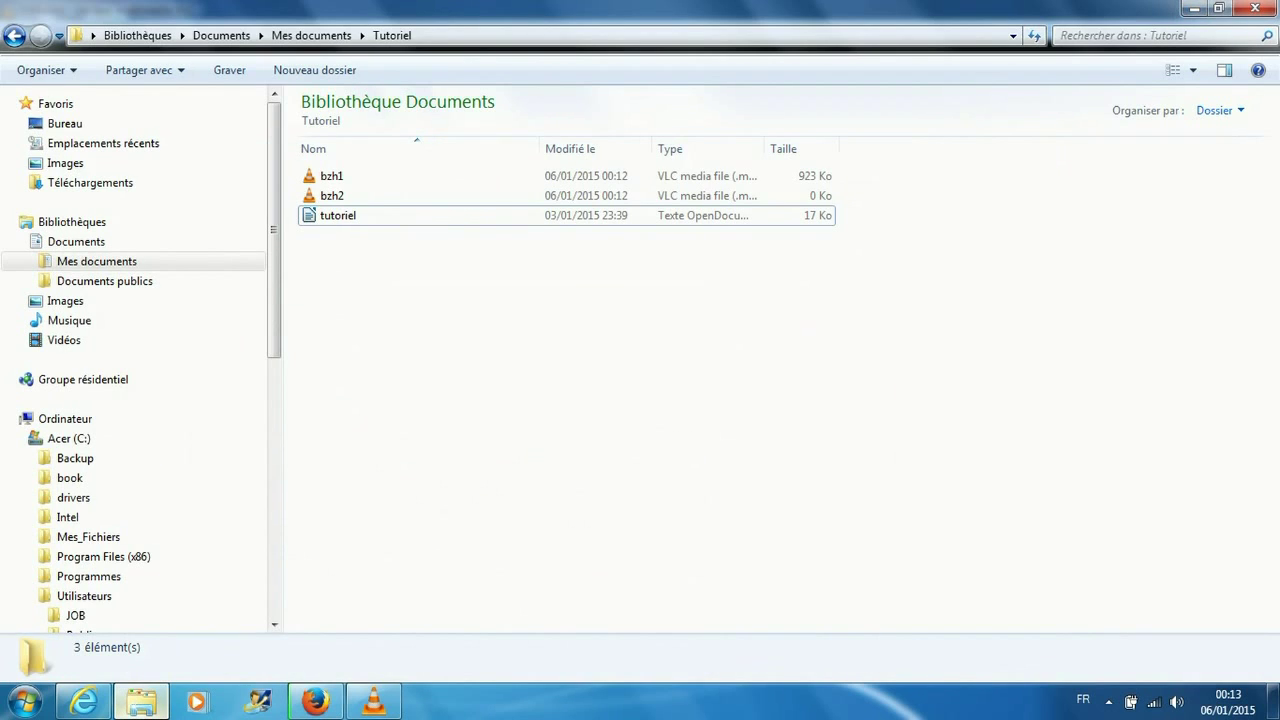
Run the LibreOffice_4.3.5_Win_x86 (2) installer package from the Téléchargements folder and allow it to execute.
mouse_move(141, 701)
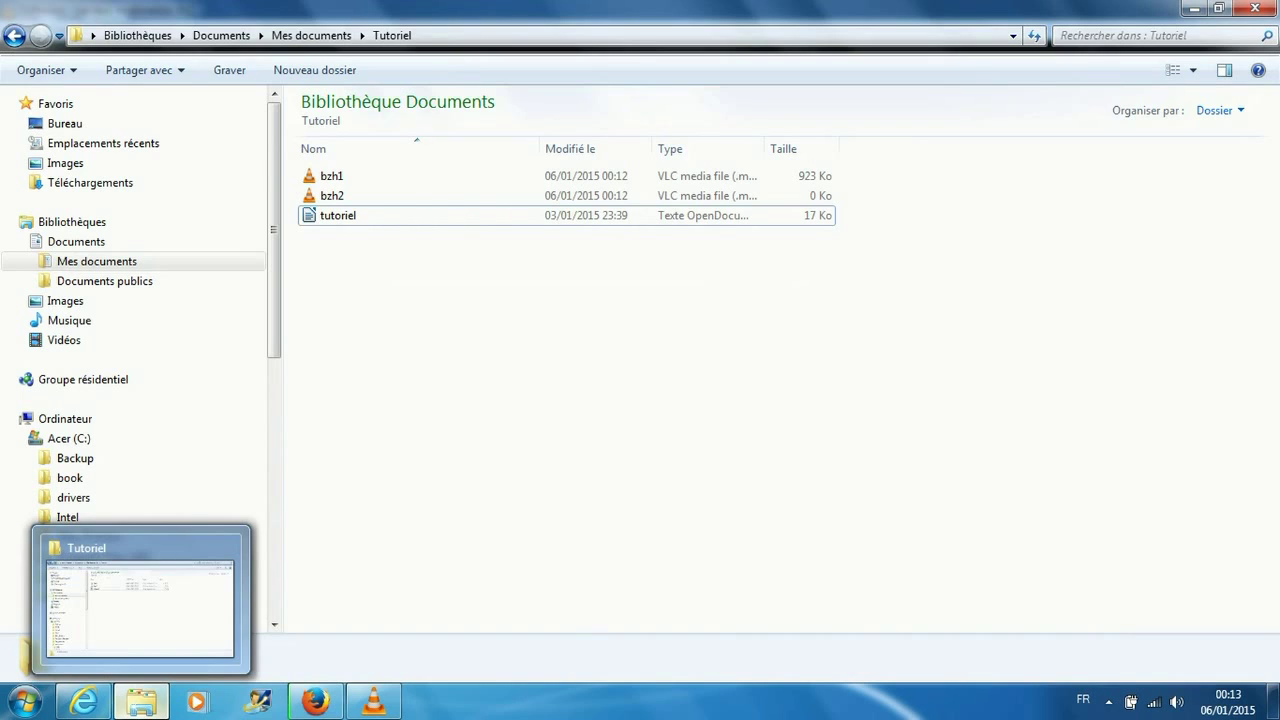
left_click(90, 182)
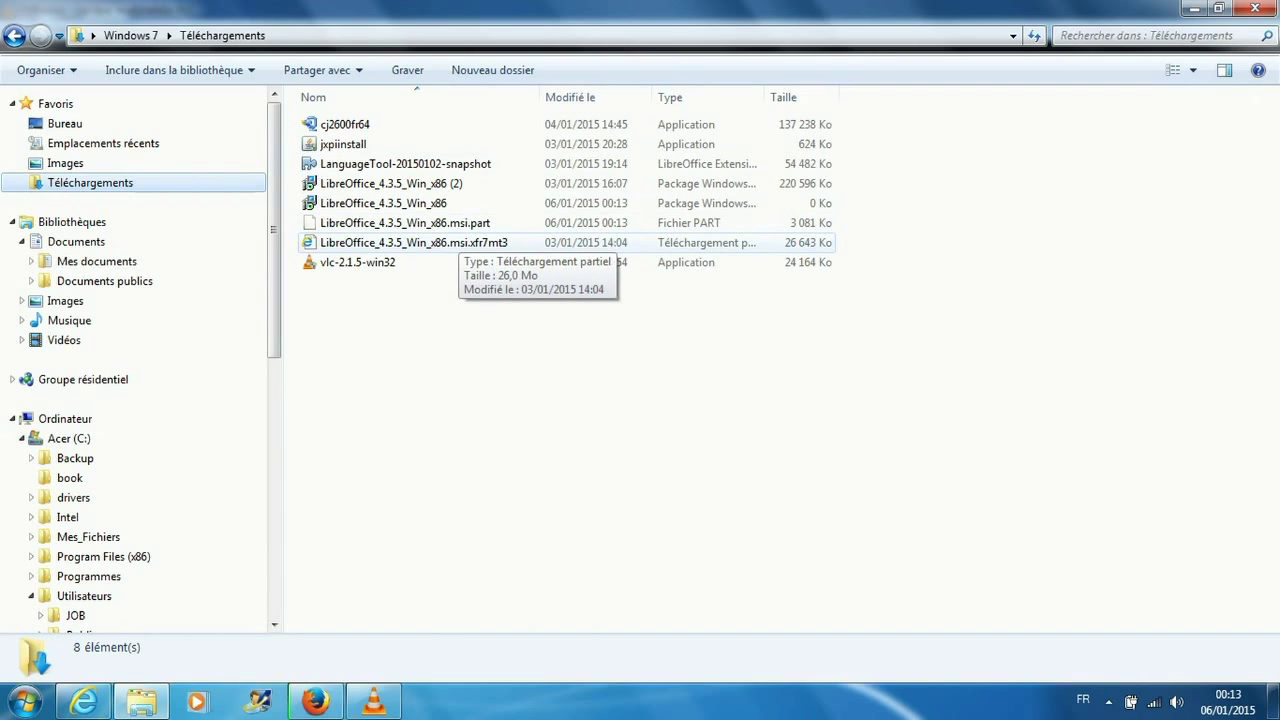
left_click(430, 242)
left_click(390, 183)
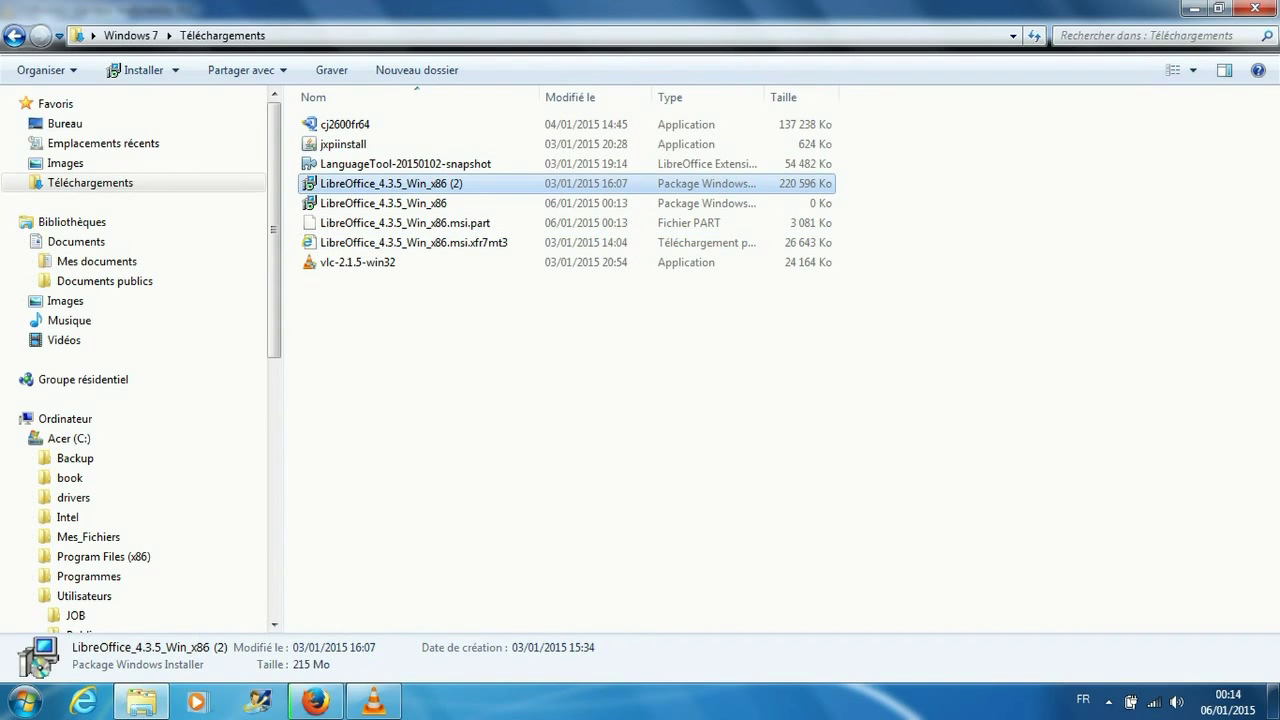
key("Return")
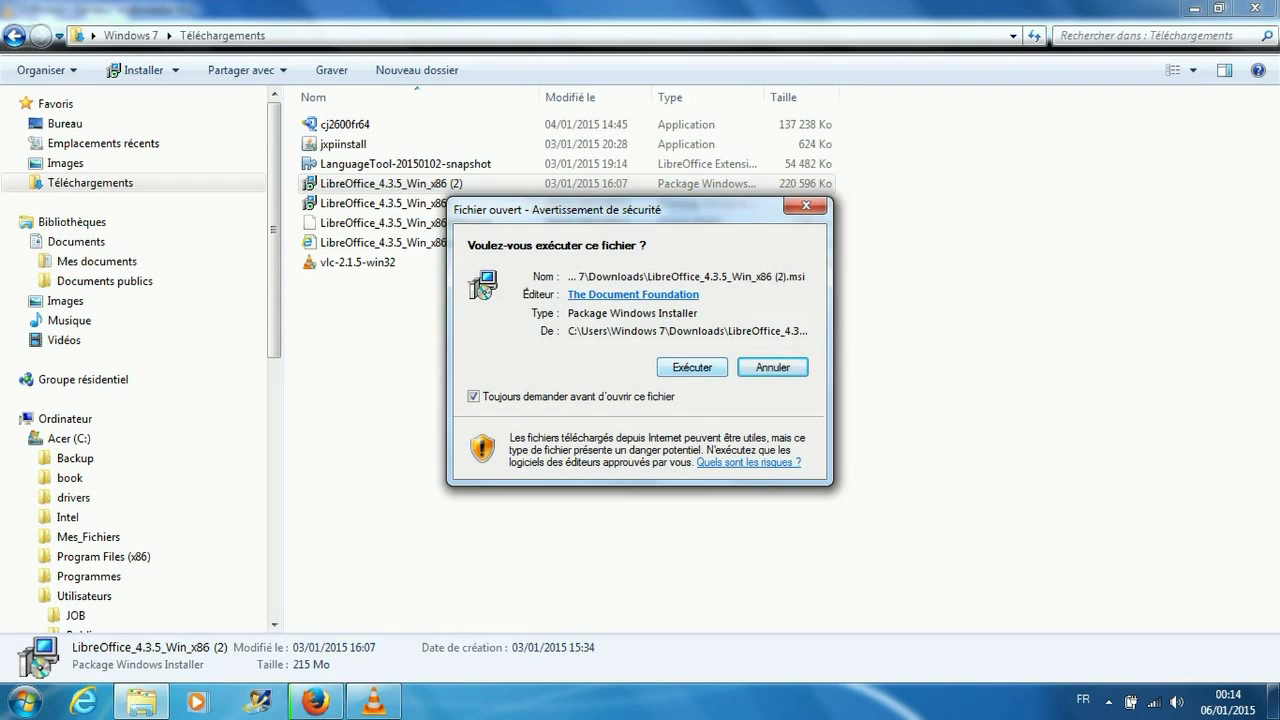
key("alt+e")
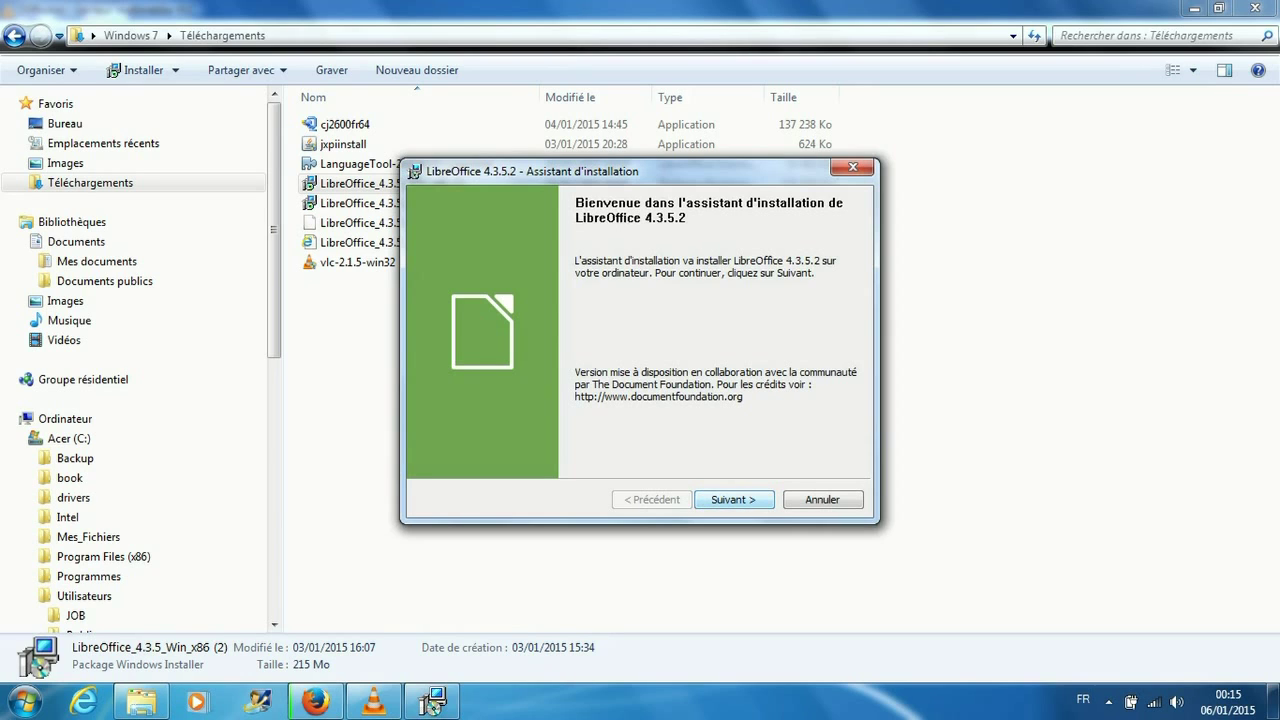
Proceed past the installer's welcome page and choose the custom installation (Installation personnalisée).
key("Return")
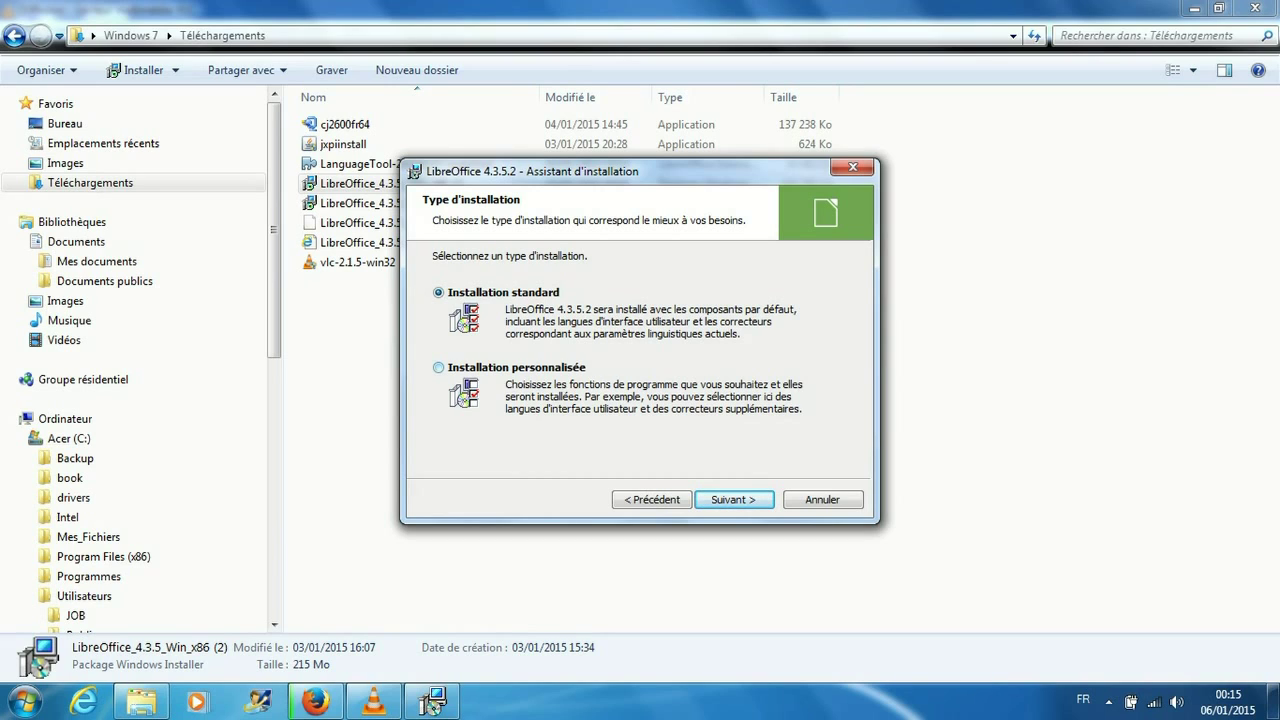
left_click(438, 367)
key("Return")
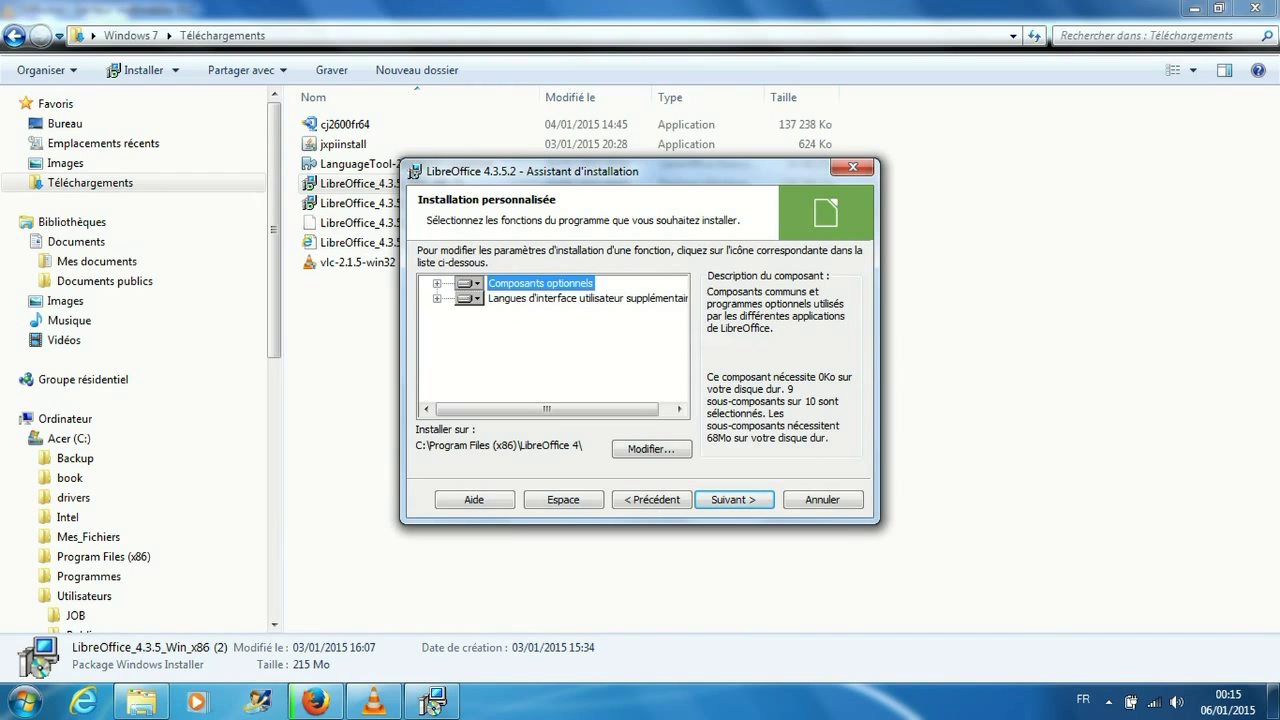
Set the Breton dictionary under Composants optionnels to install with all its subcomponents on the local hard disk.
key("Right")
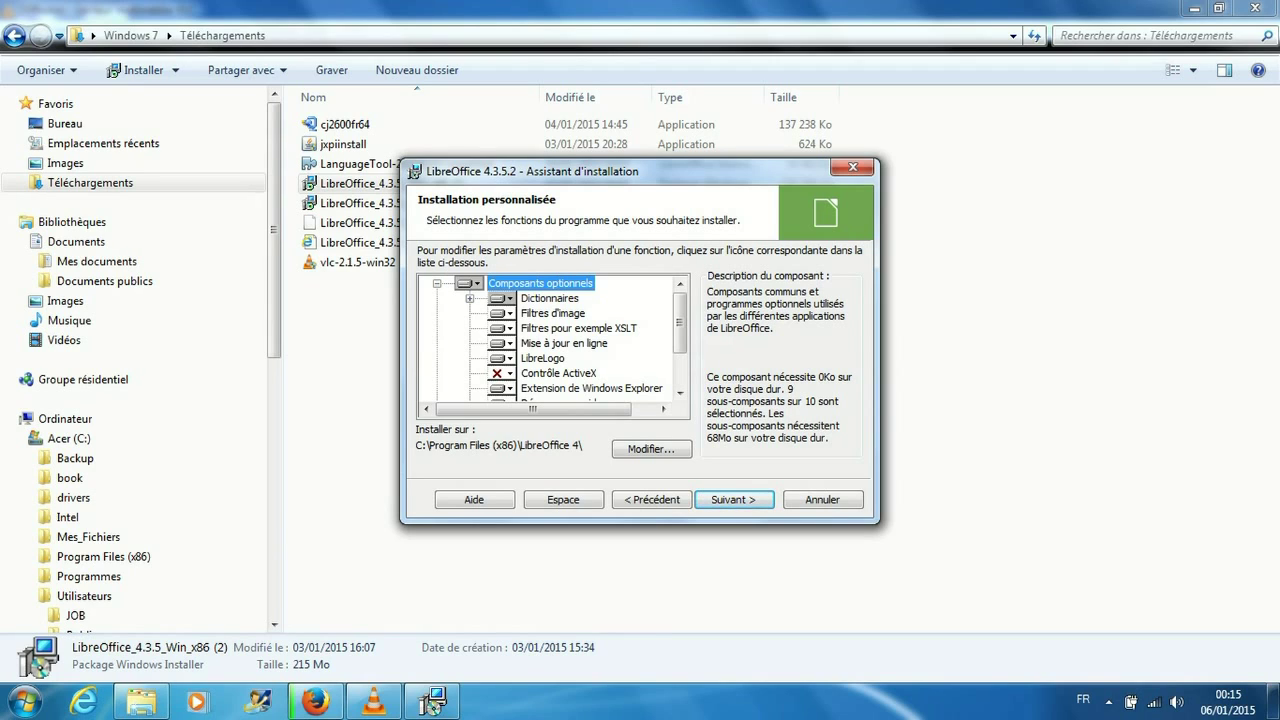
left_click(469, 298)
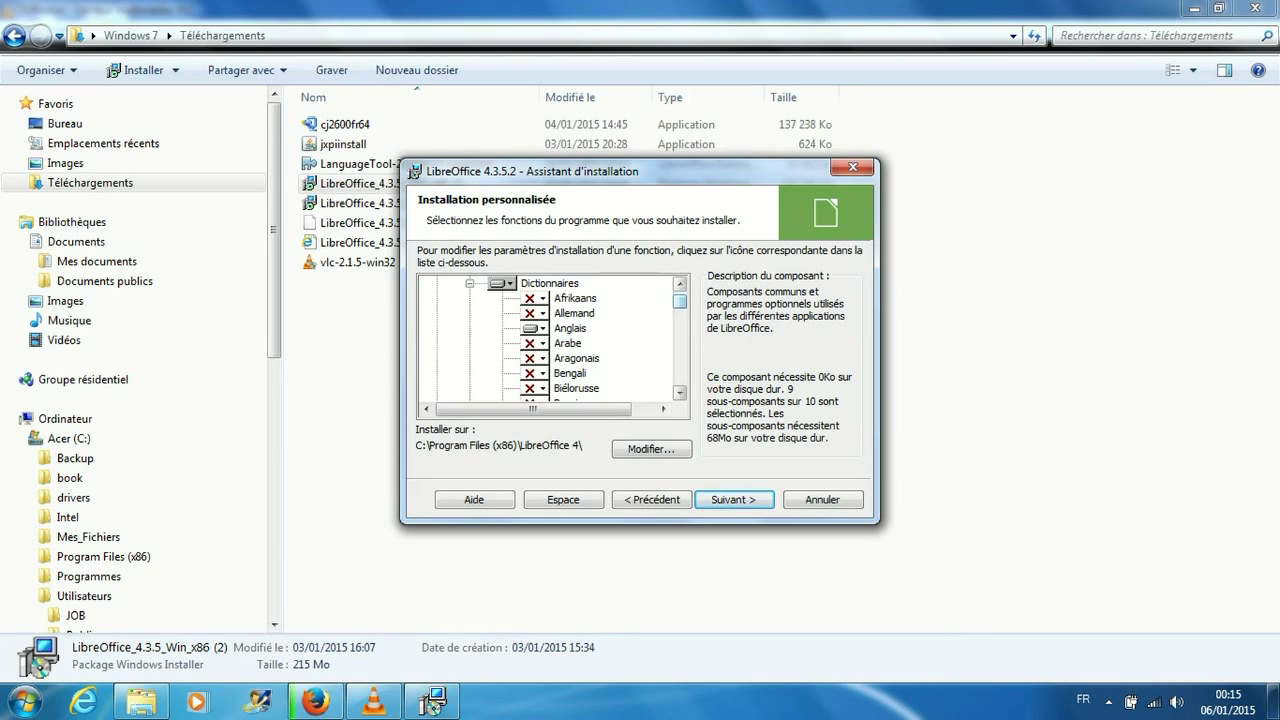
left_click(679, 392)
left_click(679, 392)
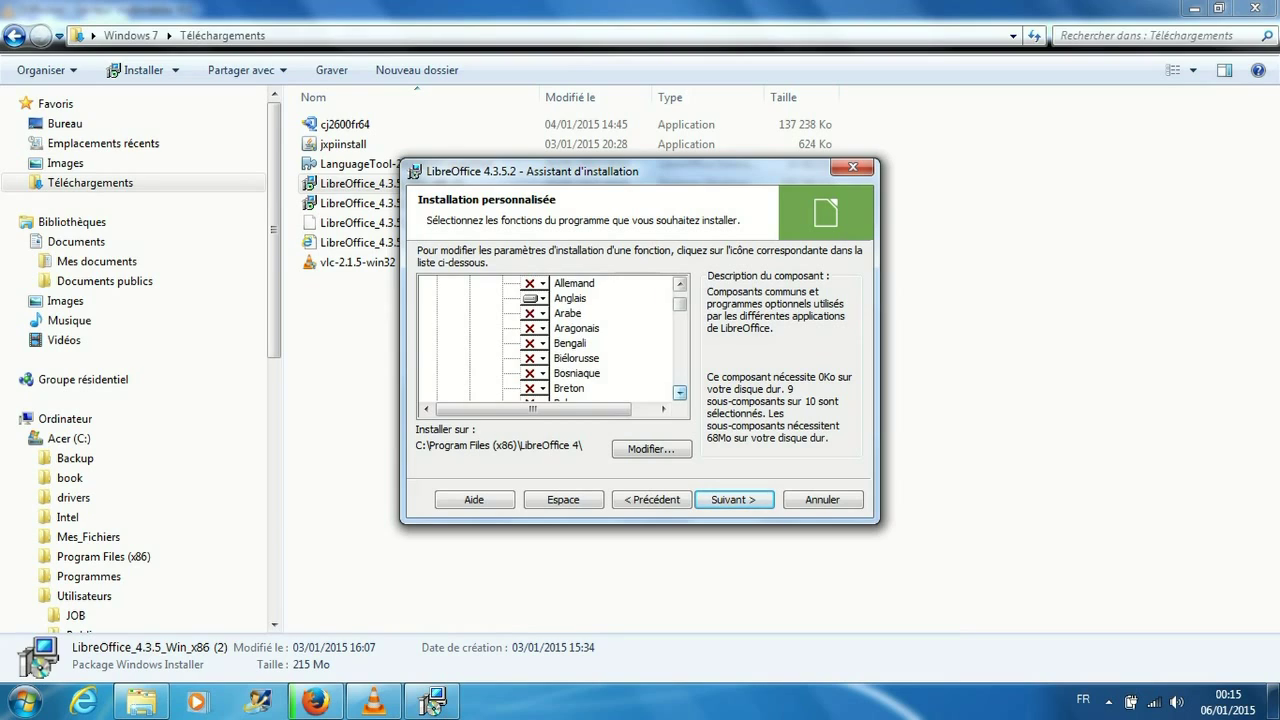
left_click(679, 392)
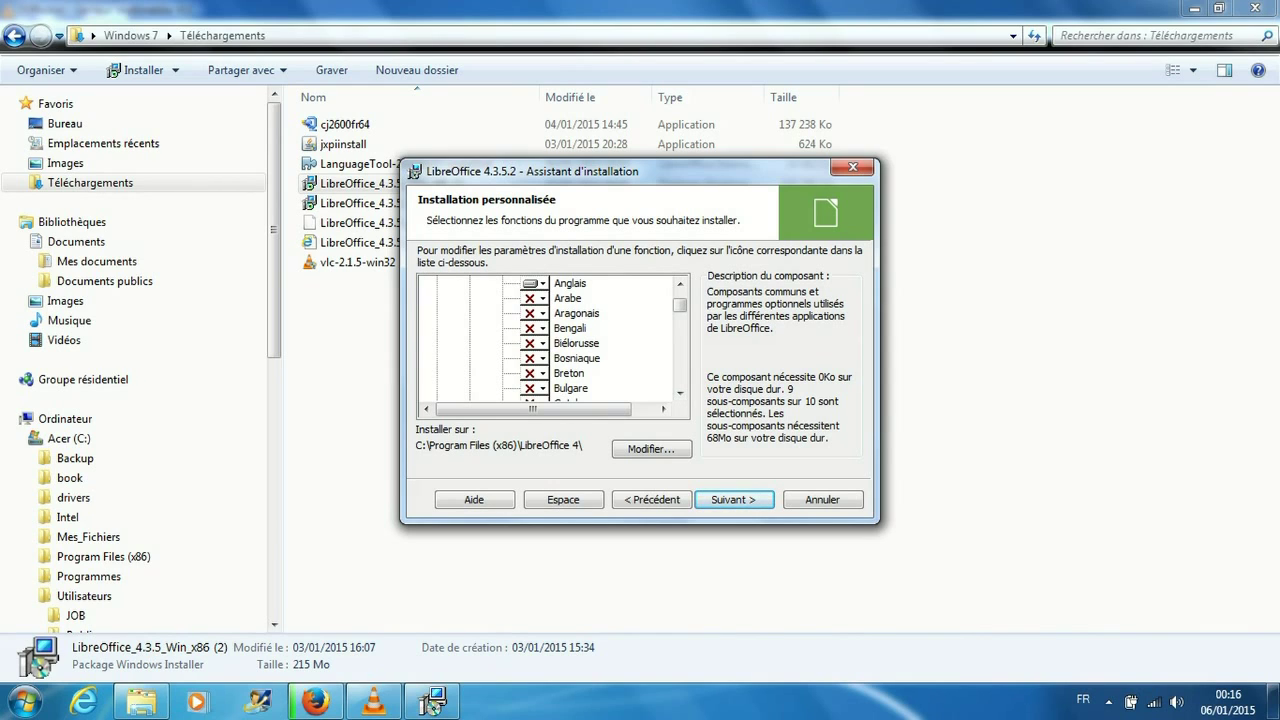
left_click(534, 373)
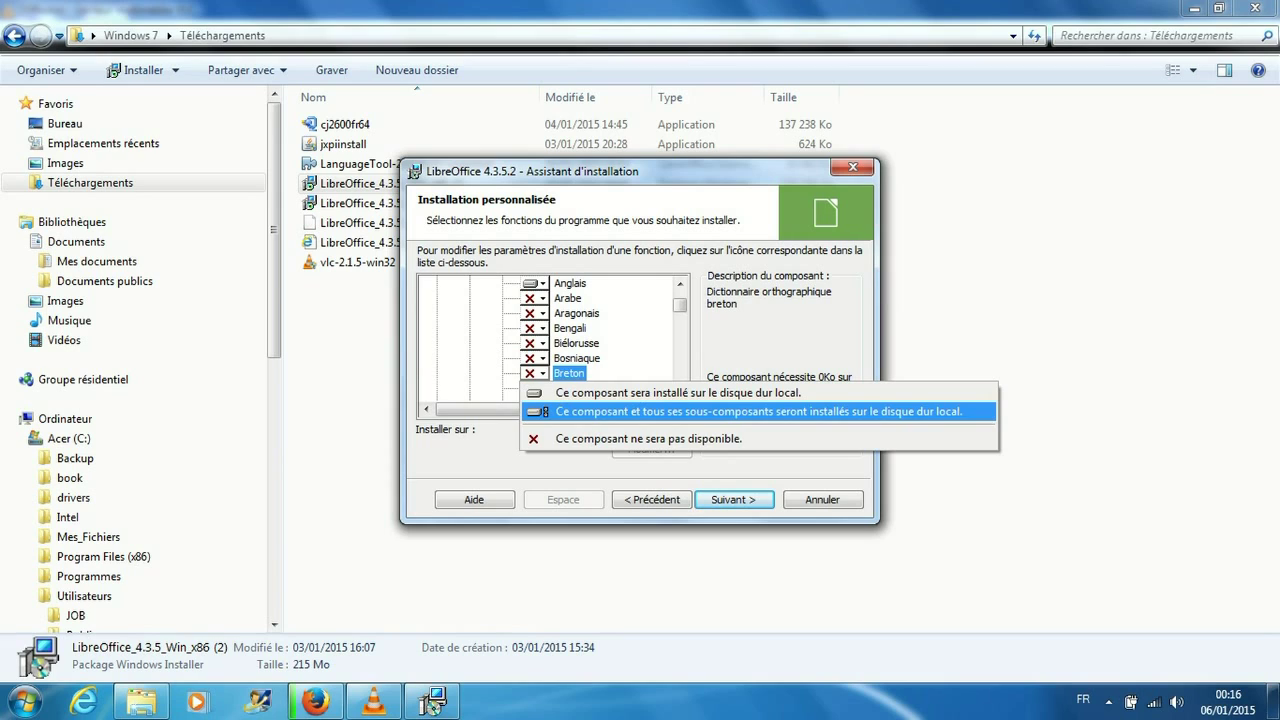
key("Return")
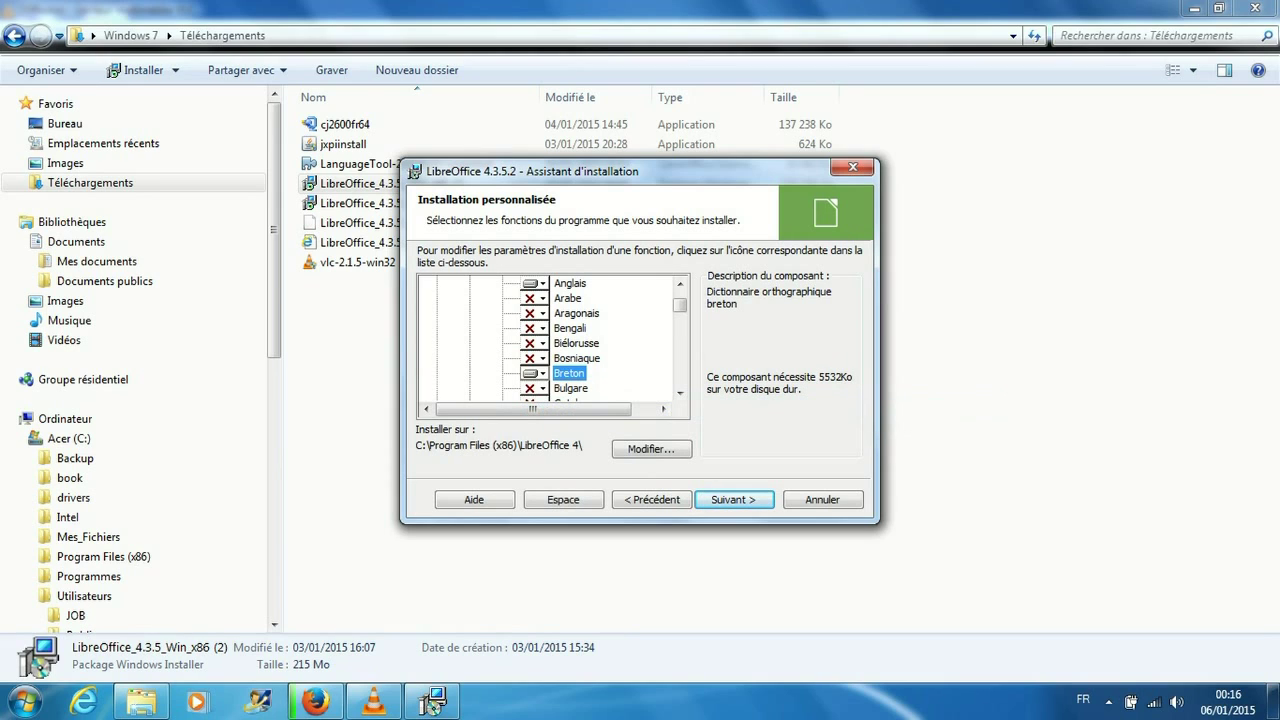
Exclude the Espagnol dictionary from the installation by making the component unavailable.
left_click(679, 392)
left_click(679, 392)
left_click(679, 392)
left_click(679, 392)
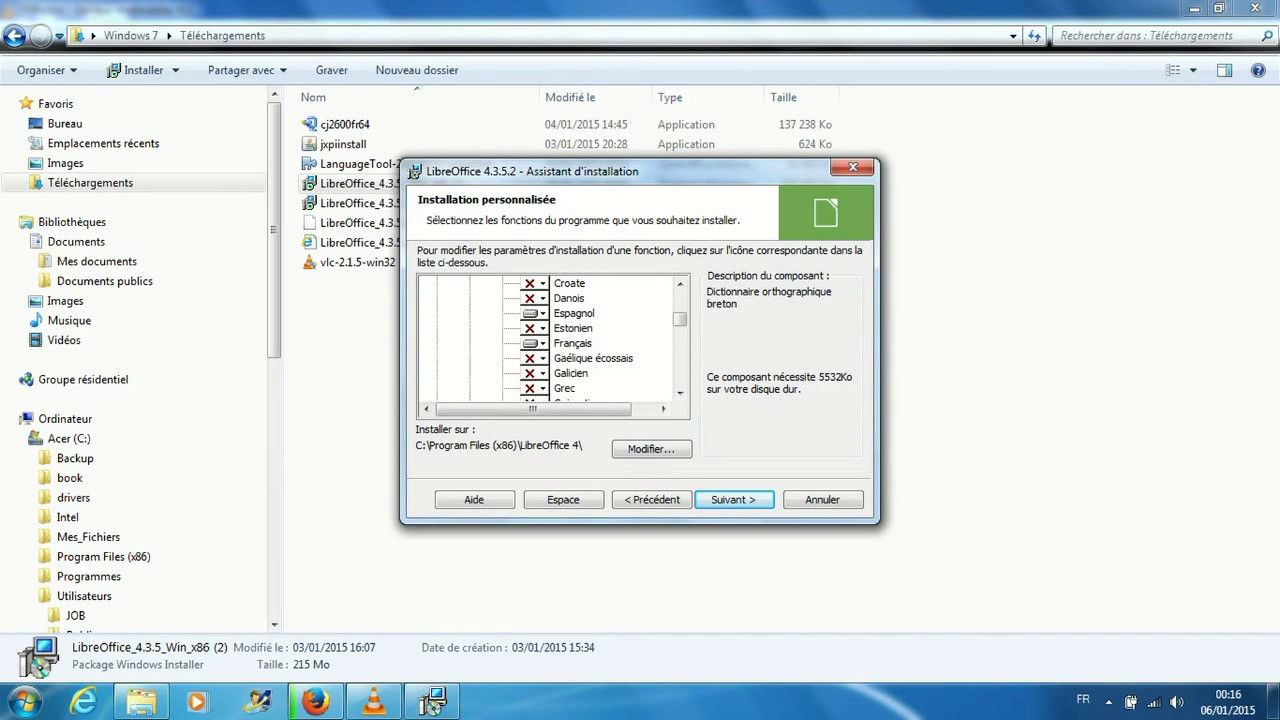
left_click(531, 313)
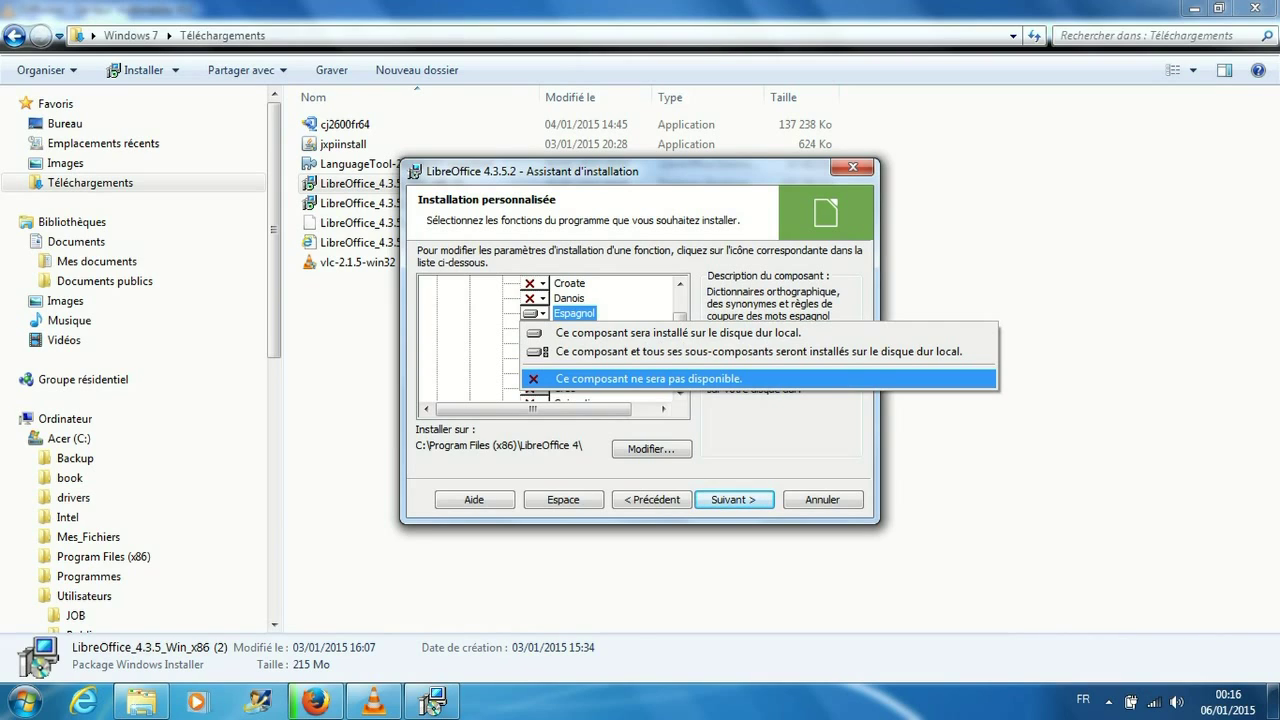
left_click(648, 378)
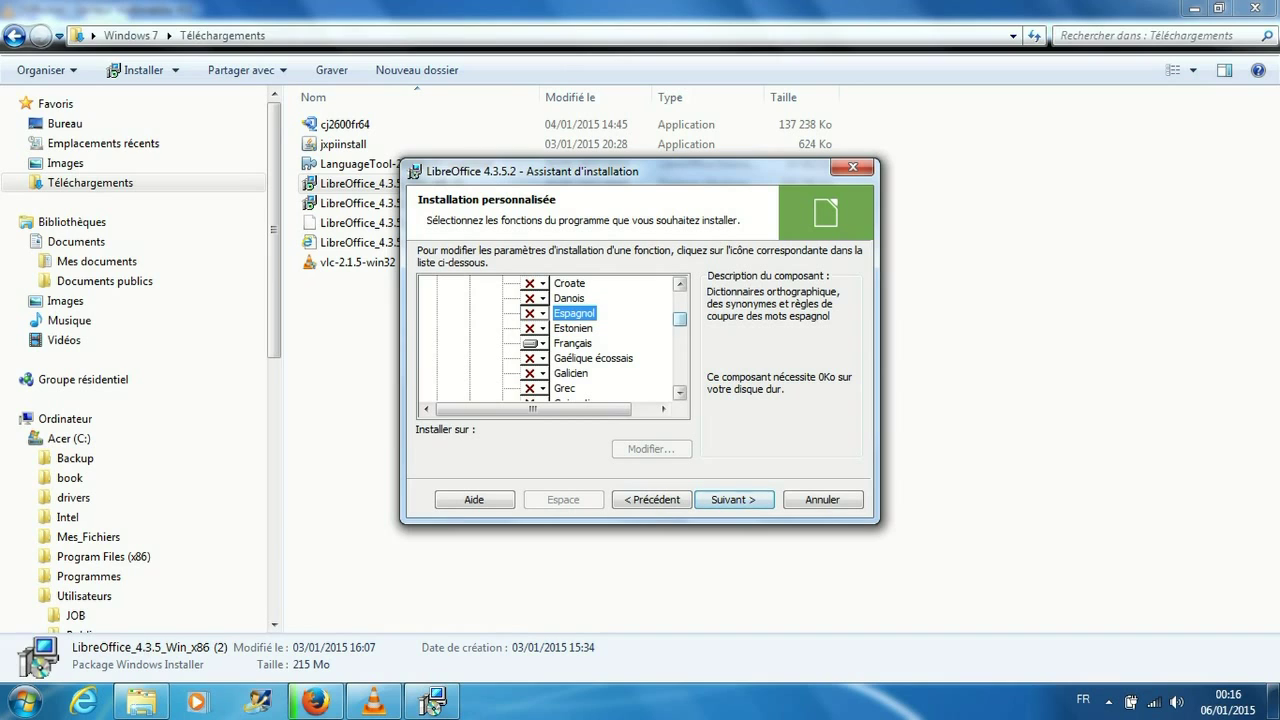
Review the remaining dictionaries and optional components for their installation status.
scroll(550, 340, "down", 7)
scroll(550, 340, "down", 7)
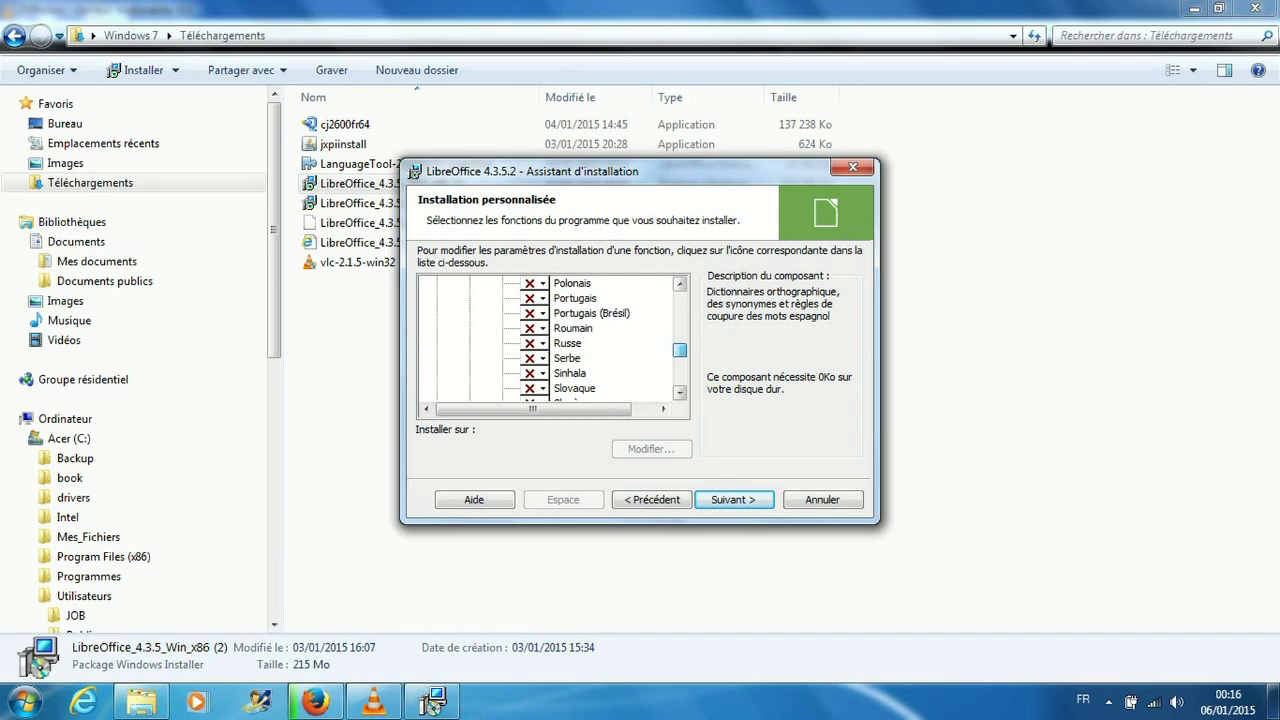
scroll(550, 340, "up", 20)
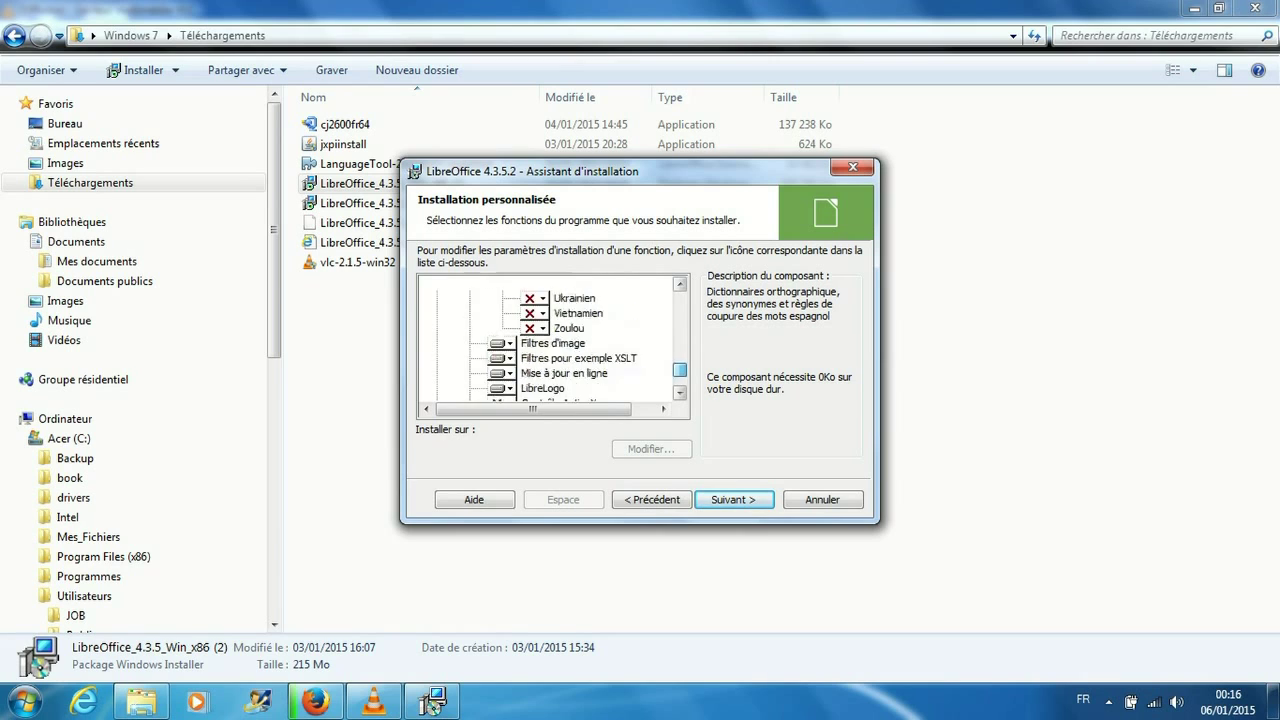
scroll(550, 340, "down", 2)
scroll(550, 340, "down", 7)
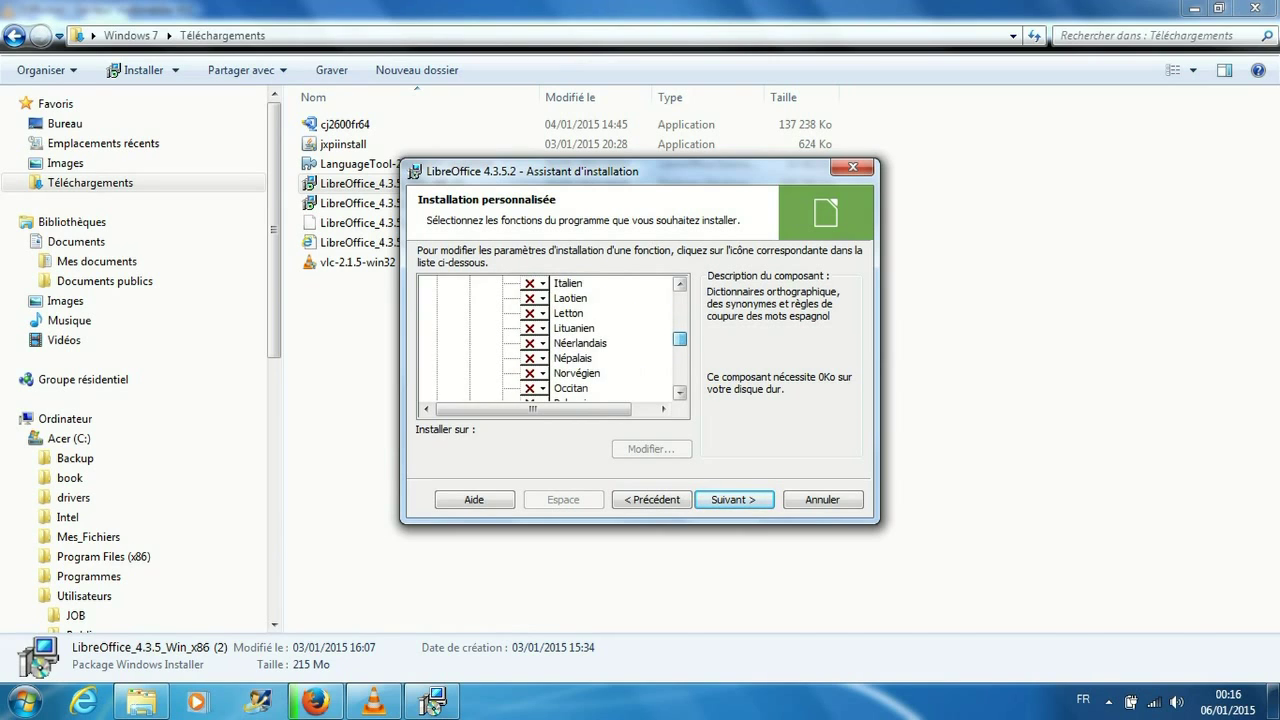
scroll(550, 340, "down", 2)
scroll(550, 340, "up", 5)
scroll(550, 340, "up", 3)
scroll(550, 340, "up", 4)
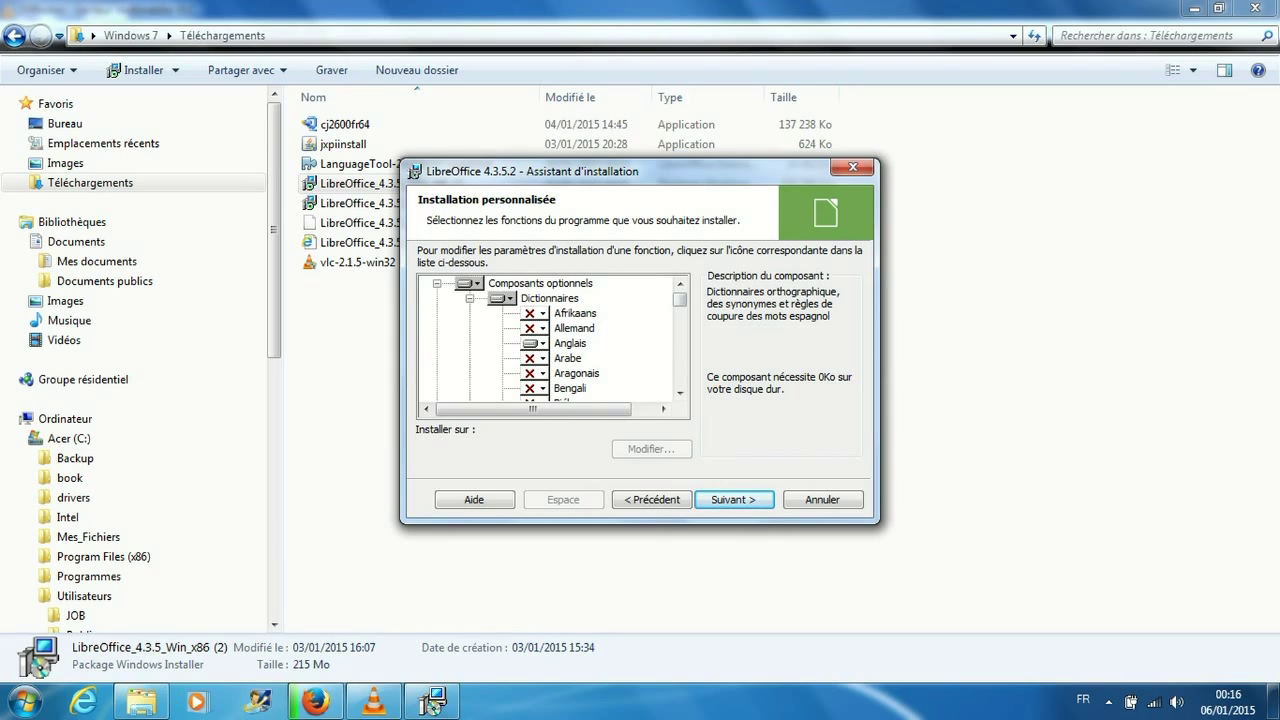
Collapse the optional components and set the Breton user interface language to install with all its subcomponents on the local hard disk.
left_click(437, 283)
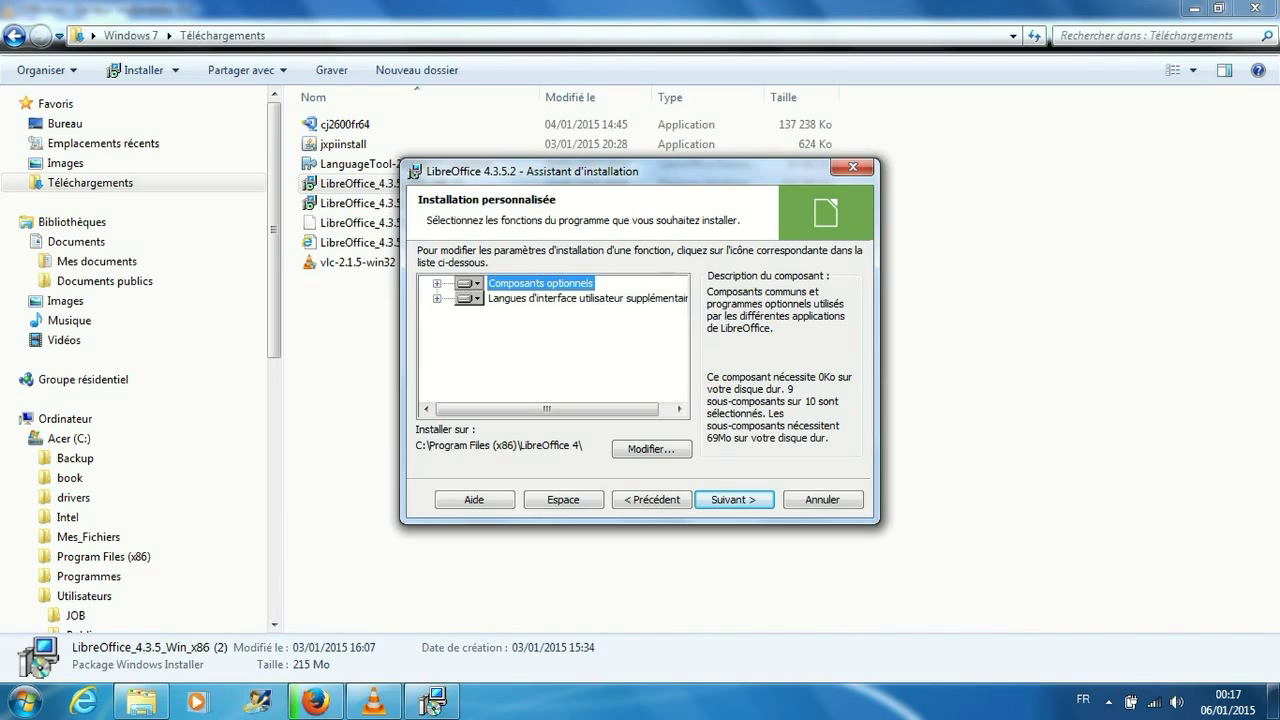
left_click(436, 298)
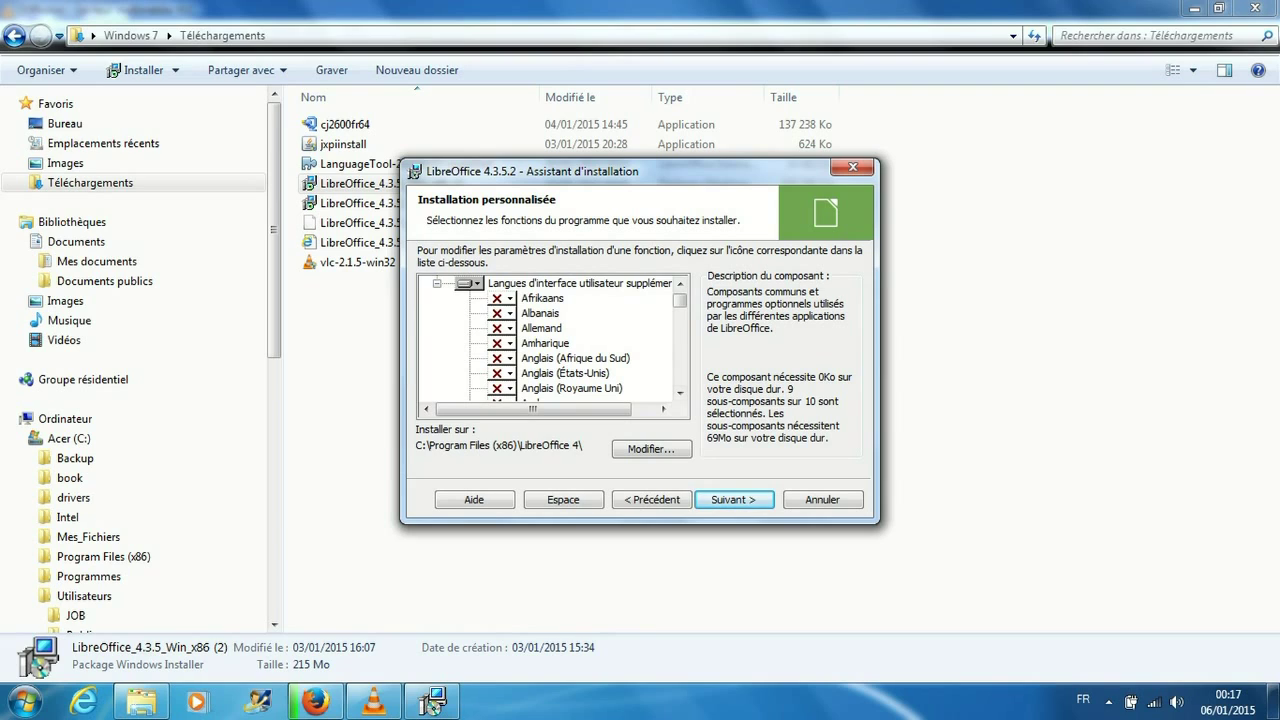
scroll(550, 340, "down", 2)
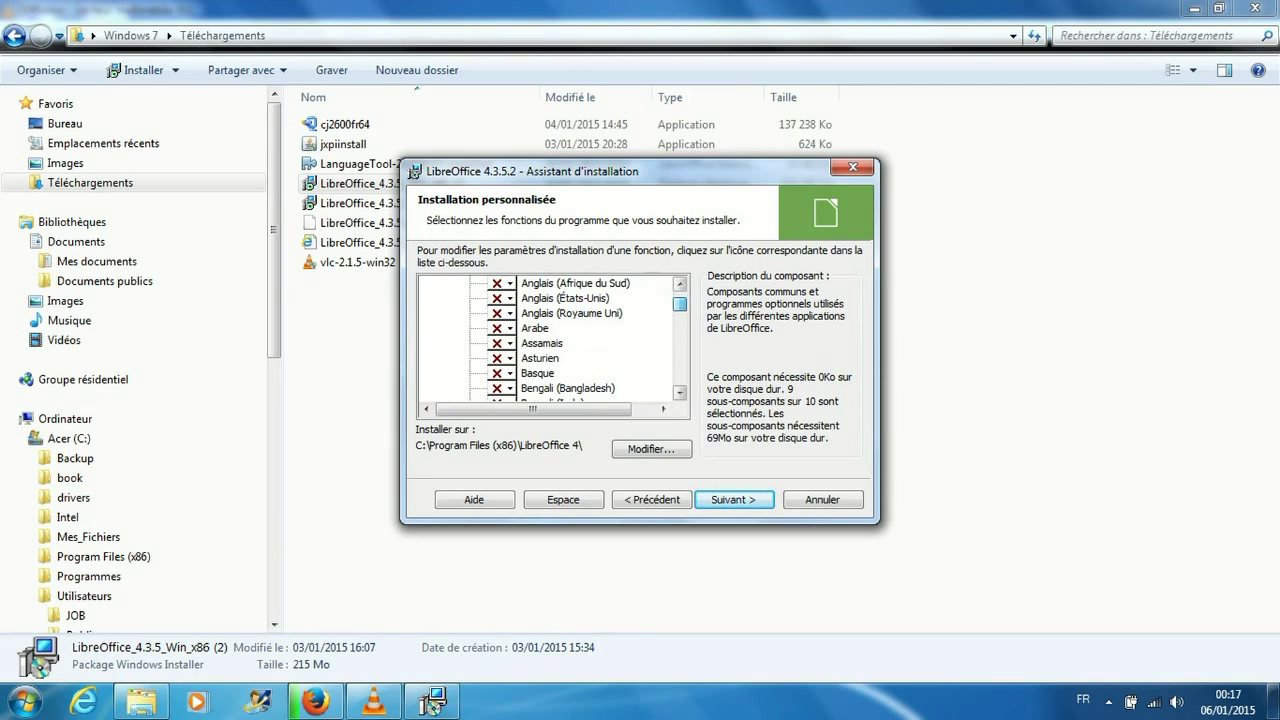
scroll(550, 340, "down", 2)
scroll(550, 340, "down", 2)
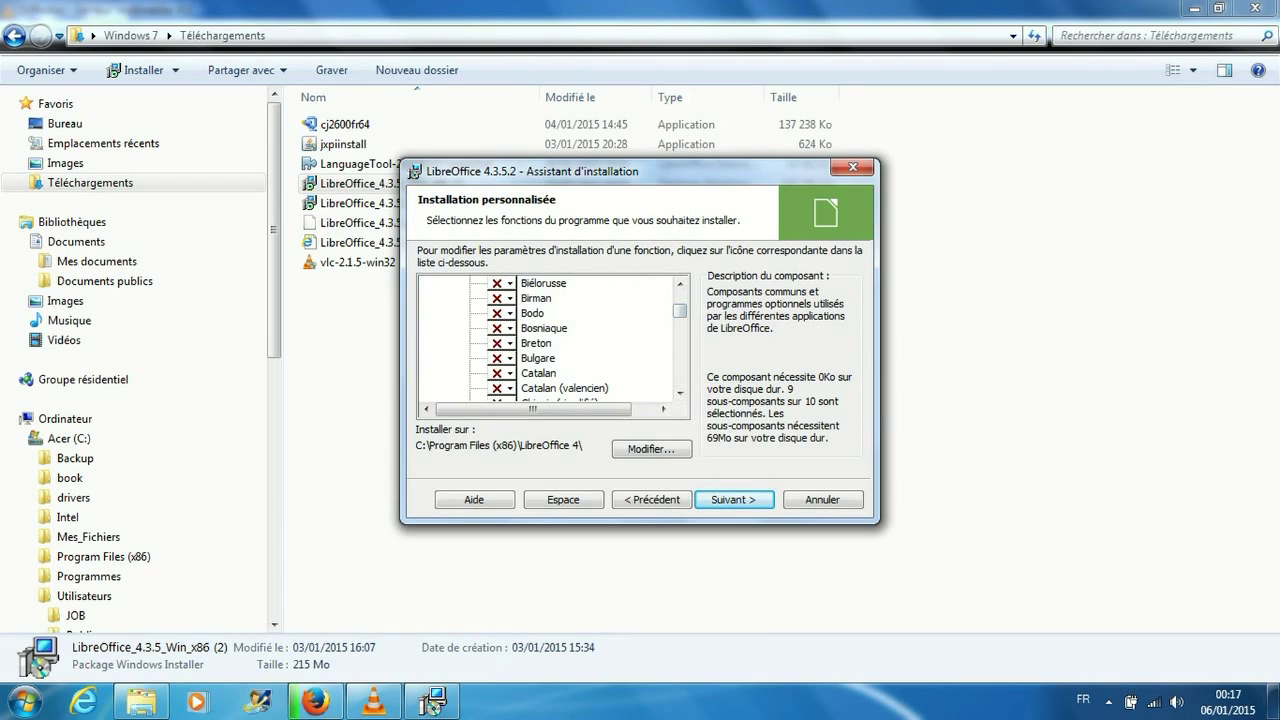
left_click(498, 343)
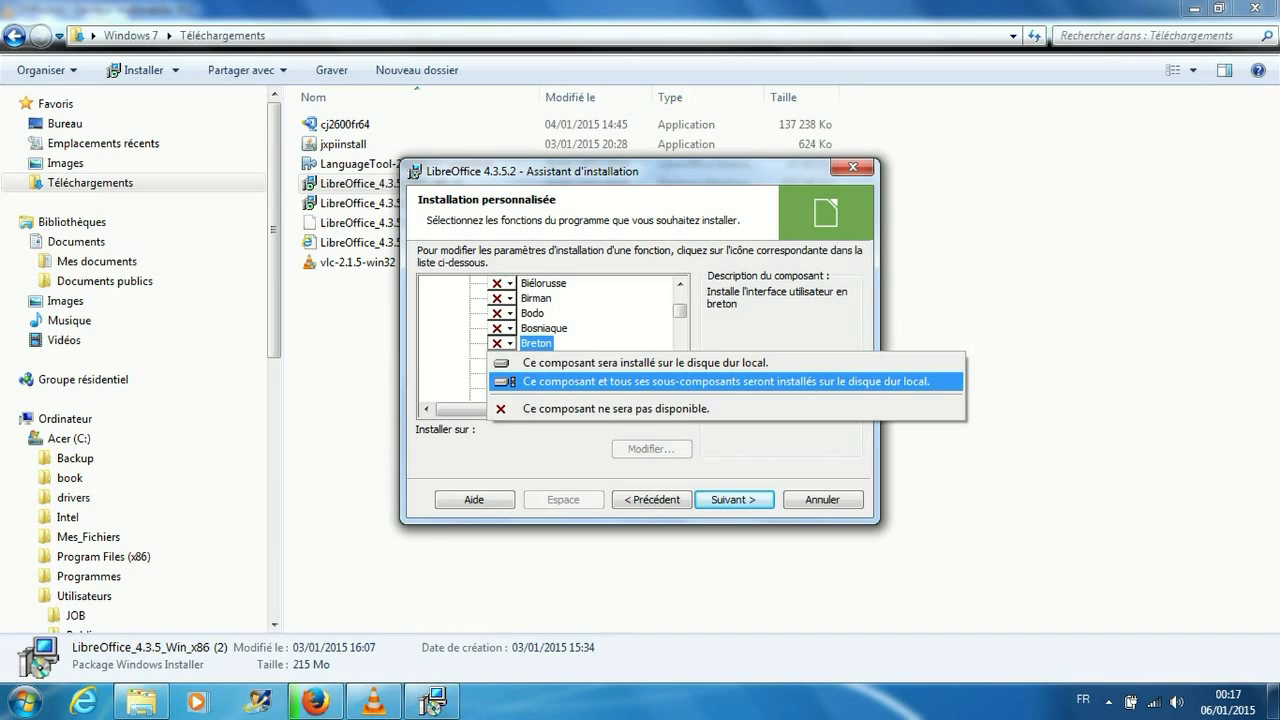
key("Return")
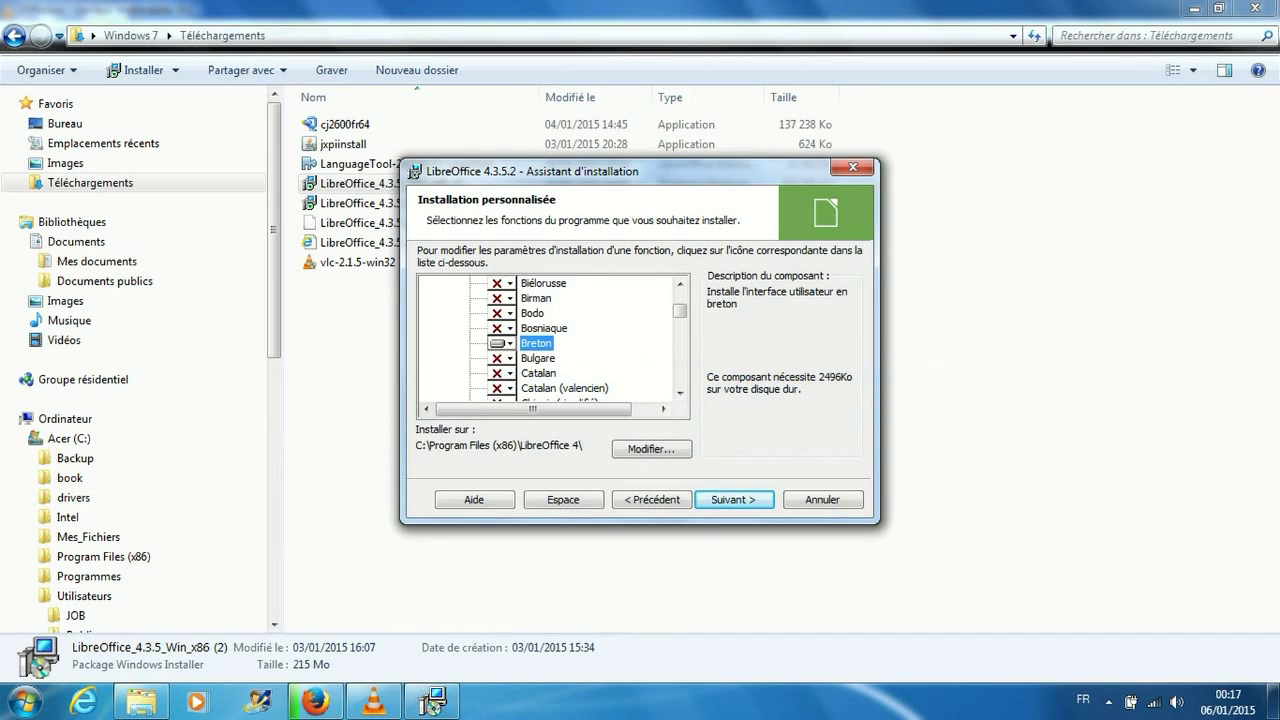
Check the installation status of the Français entry among the additional user interface languages.
left_click(680, 392)
left_click(680, 392)
left_click(680, 392)
left_click(680, 392)
left_click(680, 392)
left_click(680, 392)
left_click(680, 392)
left_click(680, 392)
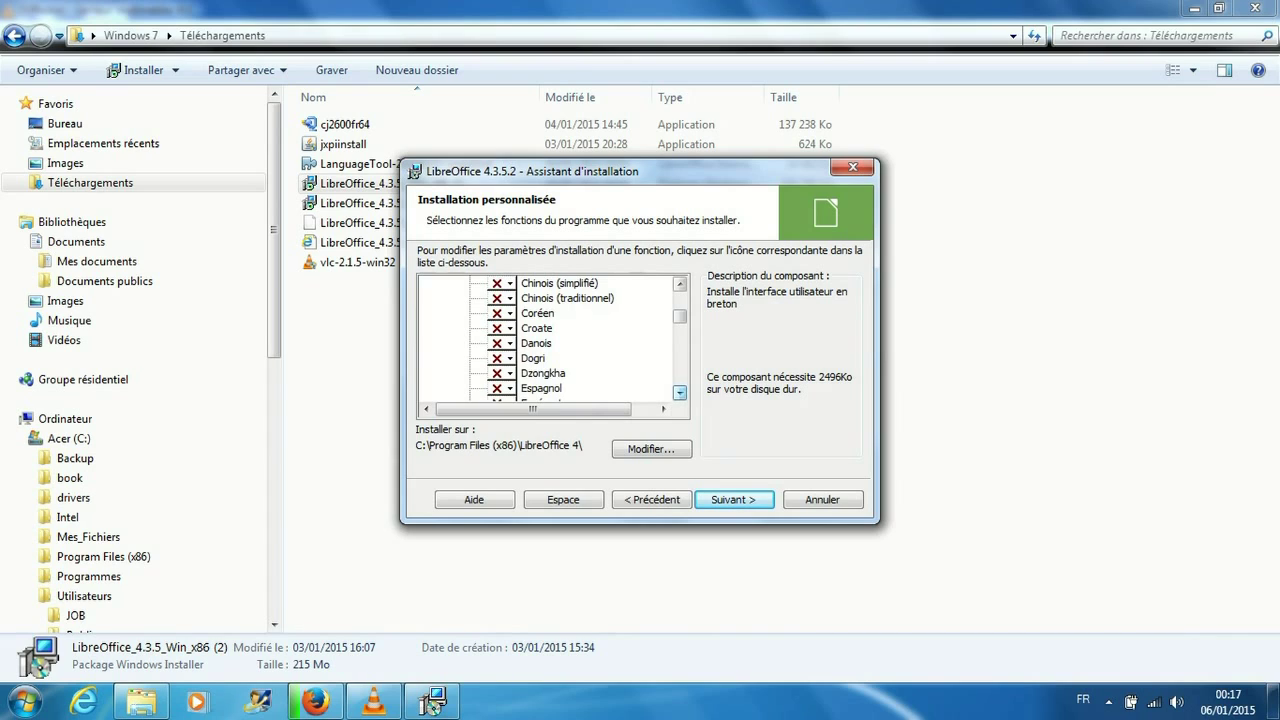
left_click(680, 392)
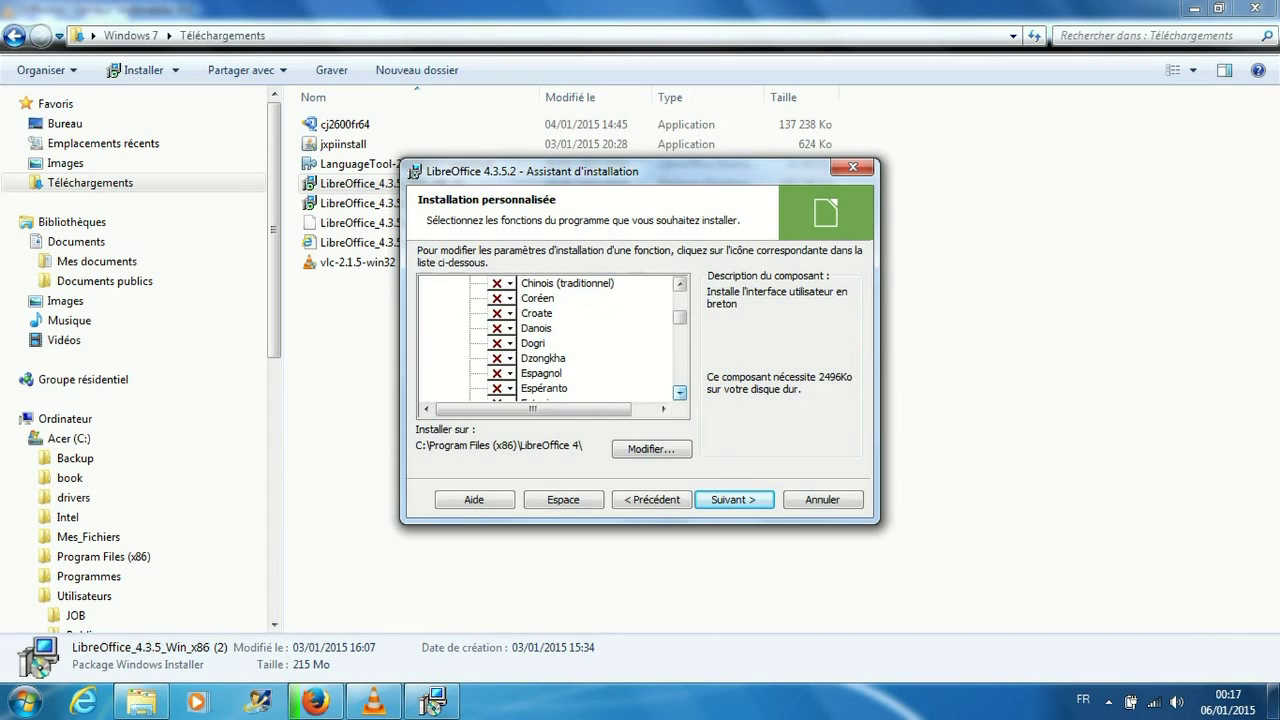
left_click(680, 392)
left_click(680, 392)
left_click(680, 392)
left_click(680, 392)
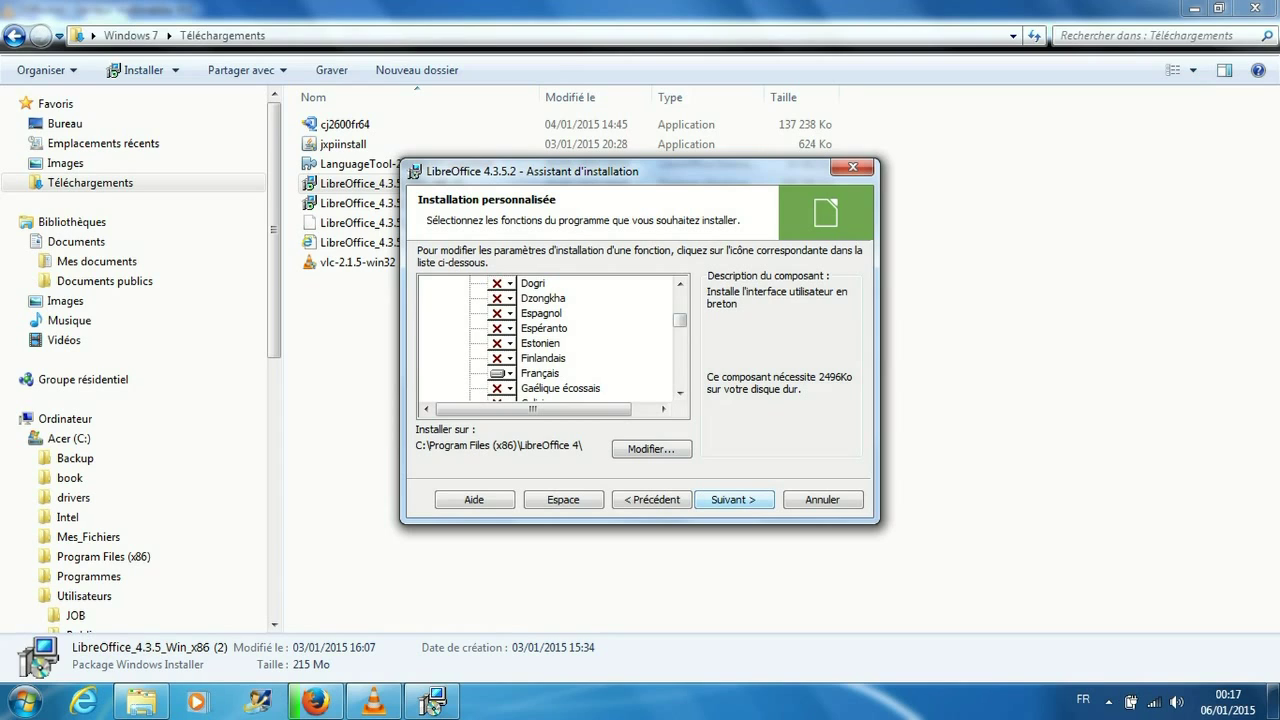
Accept the selected components, keep all Microsoft Office file types associated with LibreOffice, and start the installation with the desktop shortcut option.
key("Return")
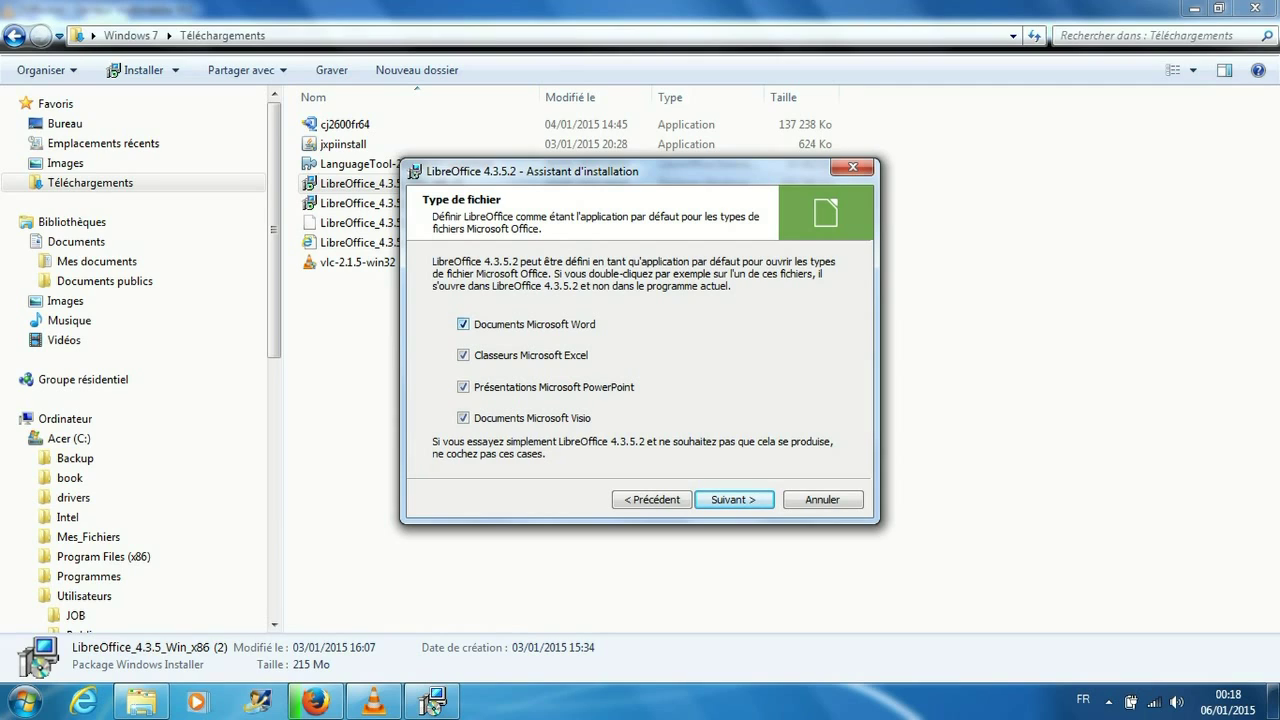
left_click(463, 324)
left_click(463, 324)
key("Return")
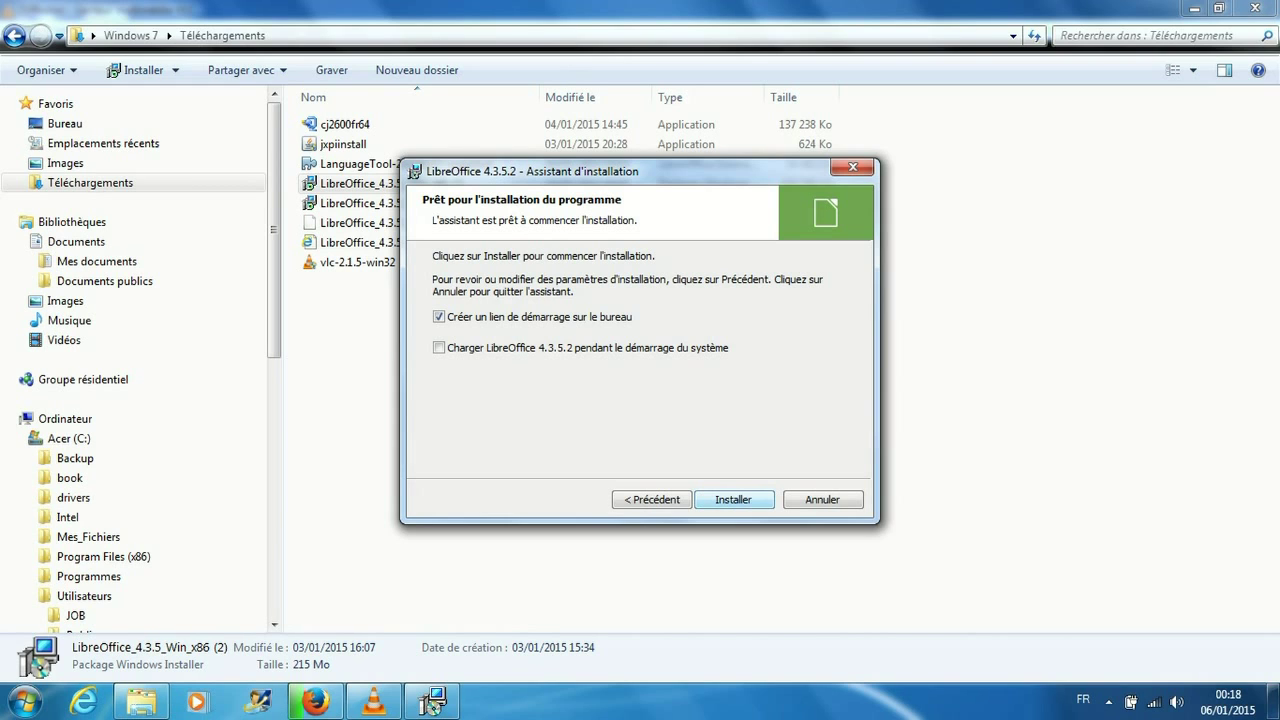
key("Return")
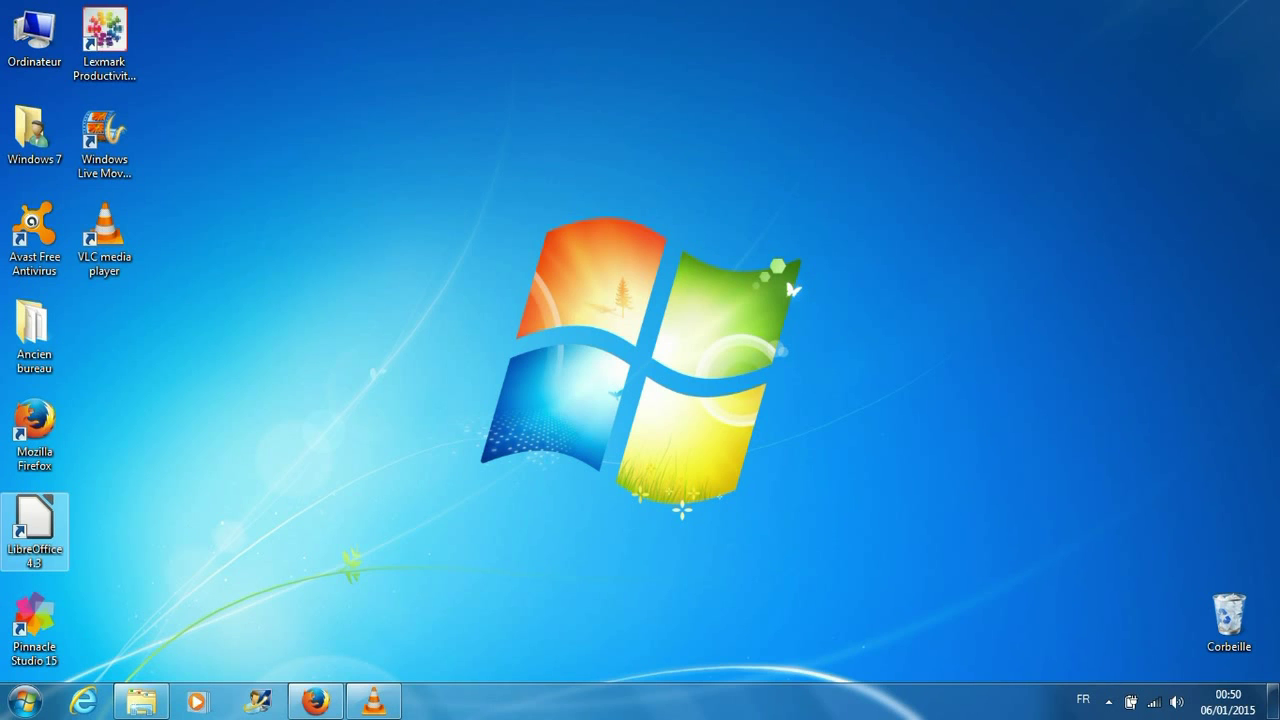
Launch LibreOffice 4.3 from the desktop and open the recent document tutoriel.
left_click(34, 530)
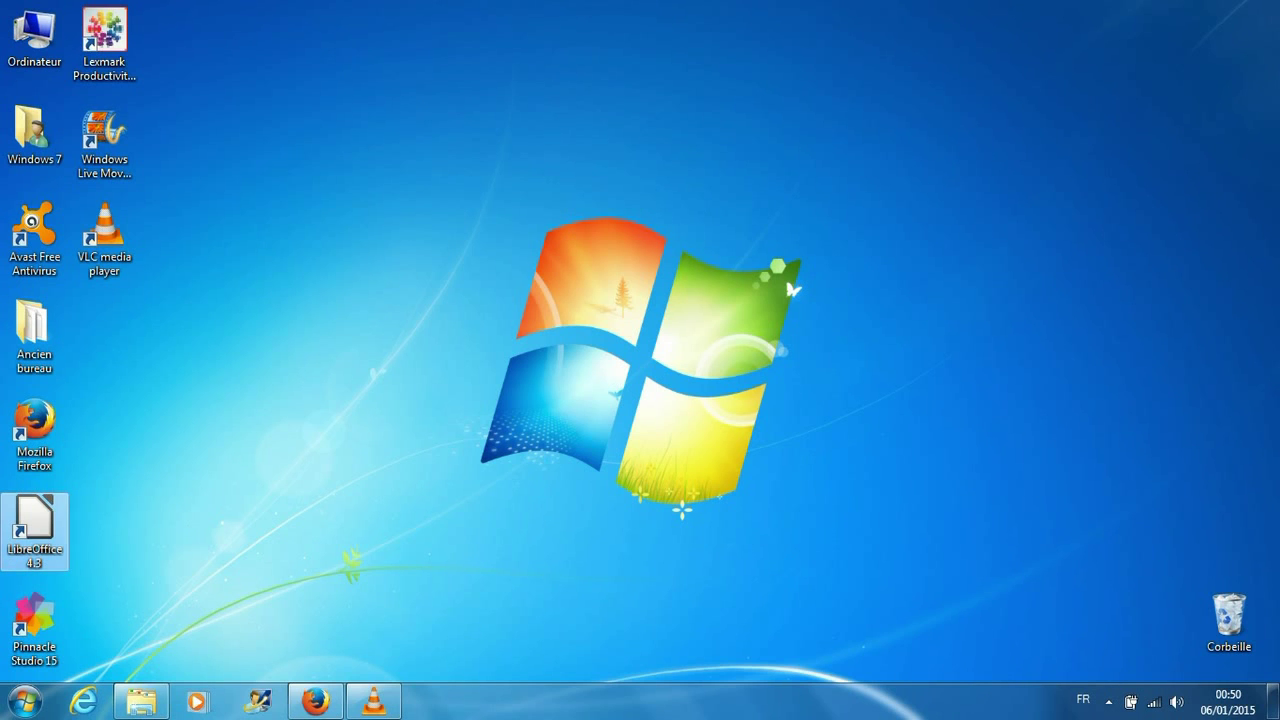
double_click(34, 530)
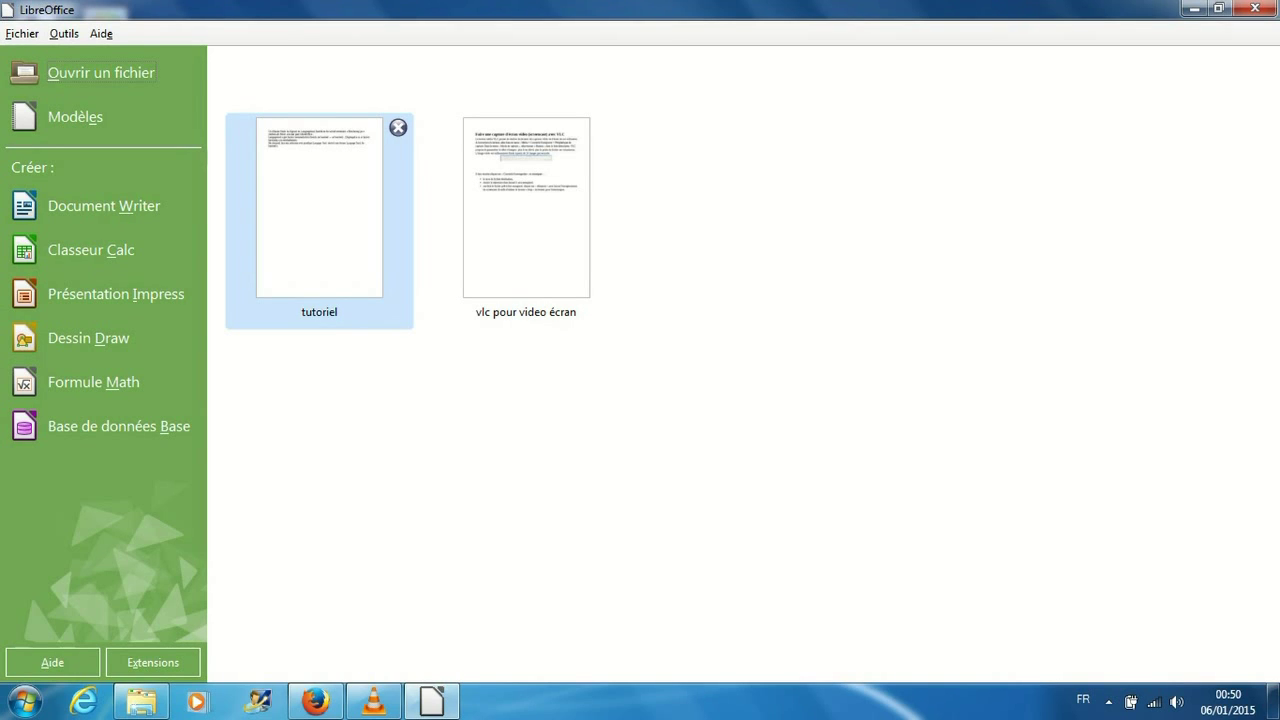
left_click(319, 210)
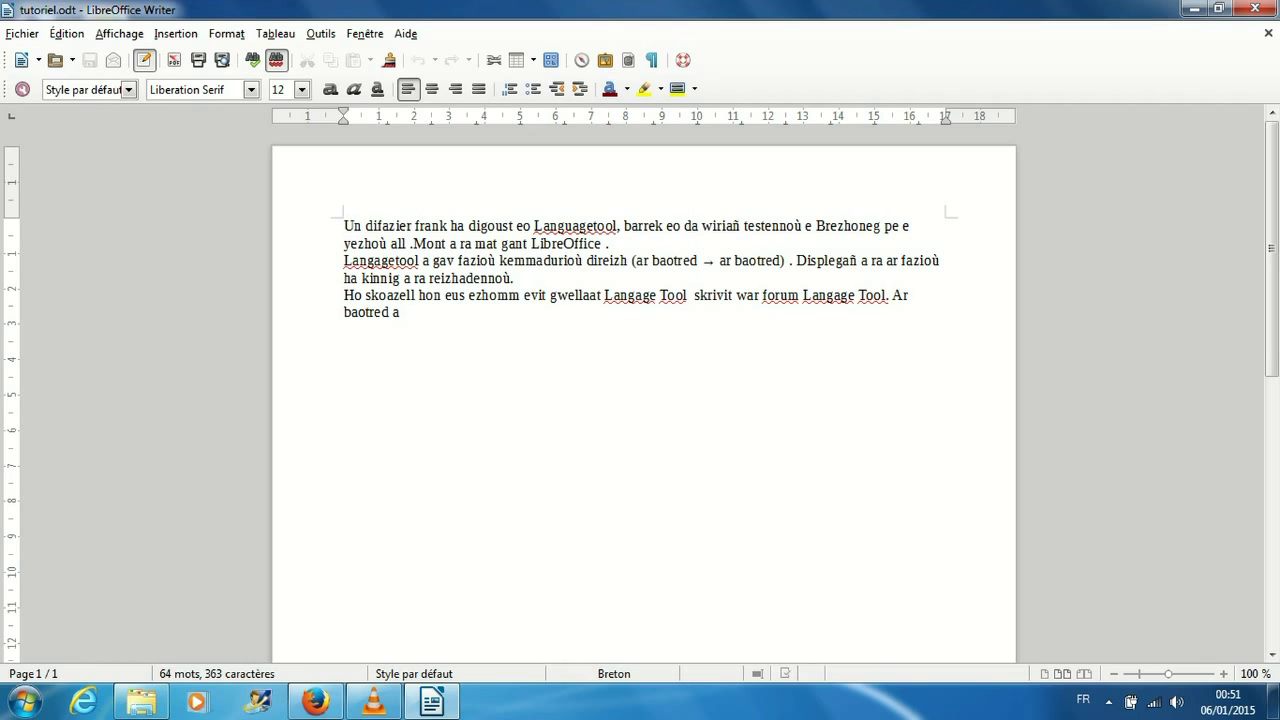
Change "Mont" to "Mond" and introduce the misspellings "Brezoneg" and "direiz" in the Breton text to test the spell checker.
key("BackSpace")
type("d")
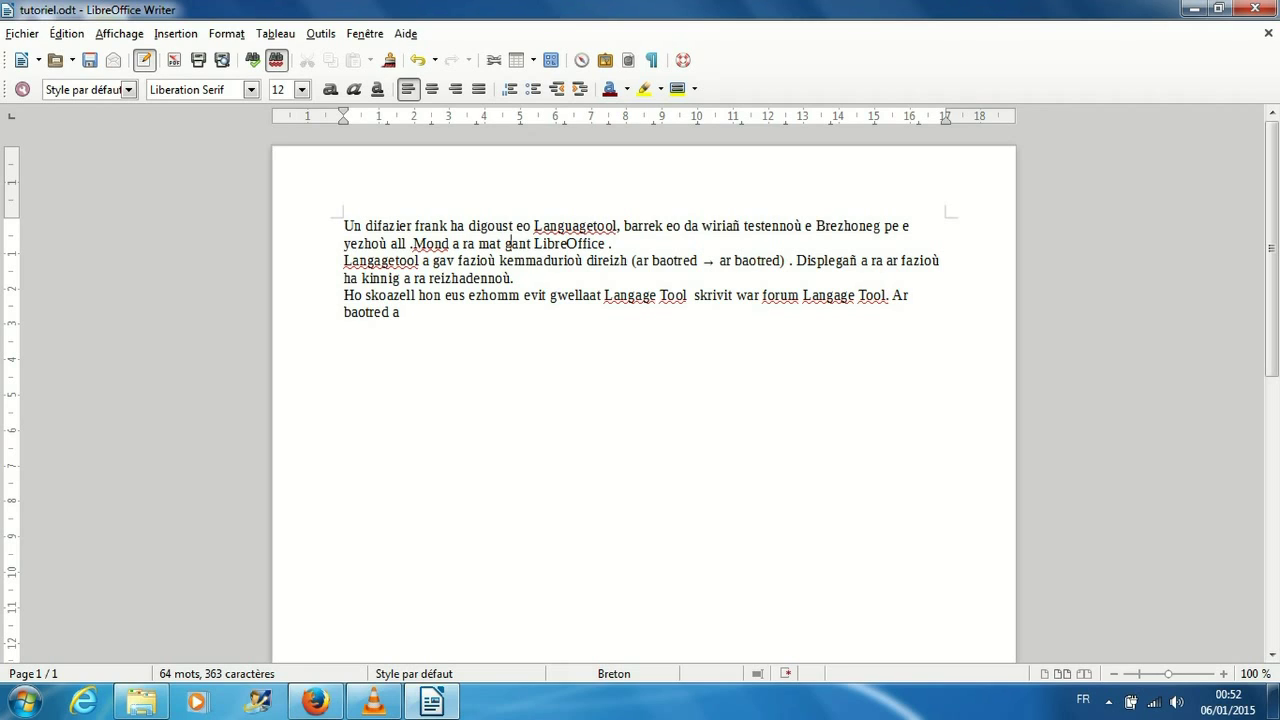
left_click(850, 225)
key("BackSpace")
left_click(620, 260)
key("Delete")
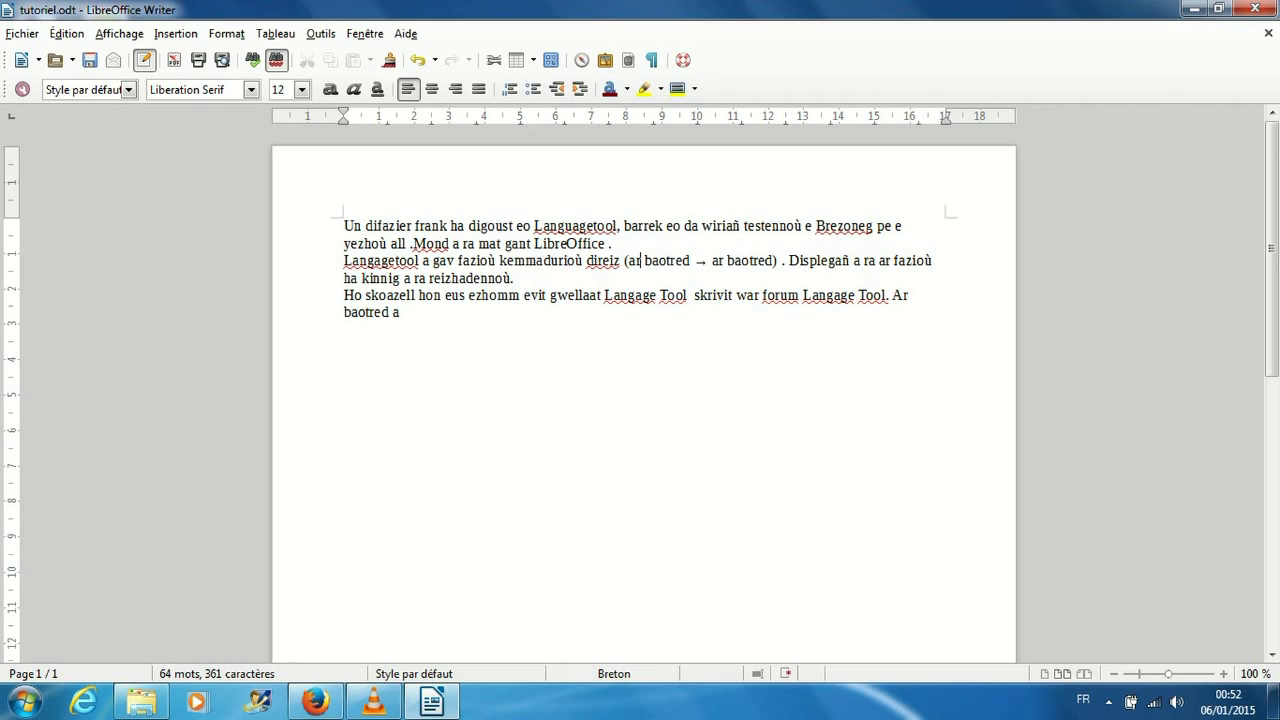
Correct the misspelled words "Brezoneg" and "direiz" with the spelling suggestions "Brezhoneg" and "direizh".
right_click(834, 226)
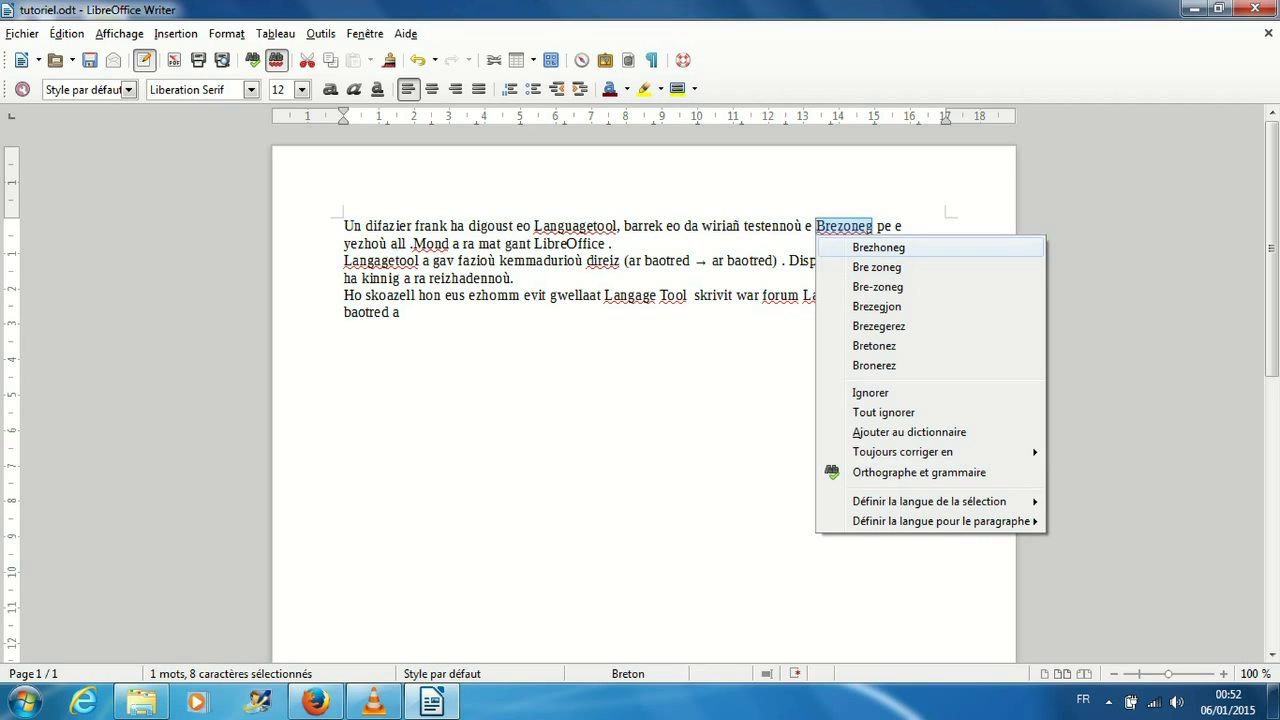
key("Return")
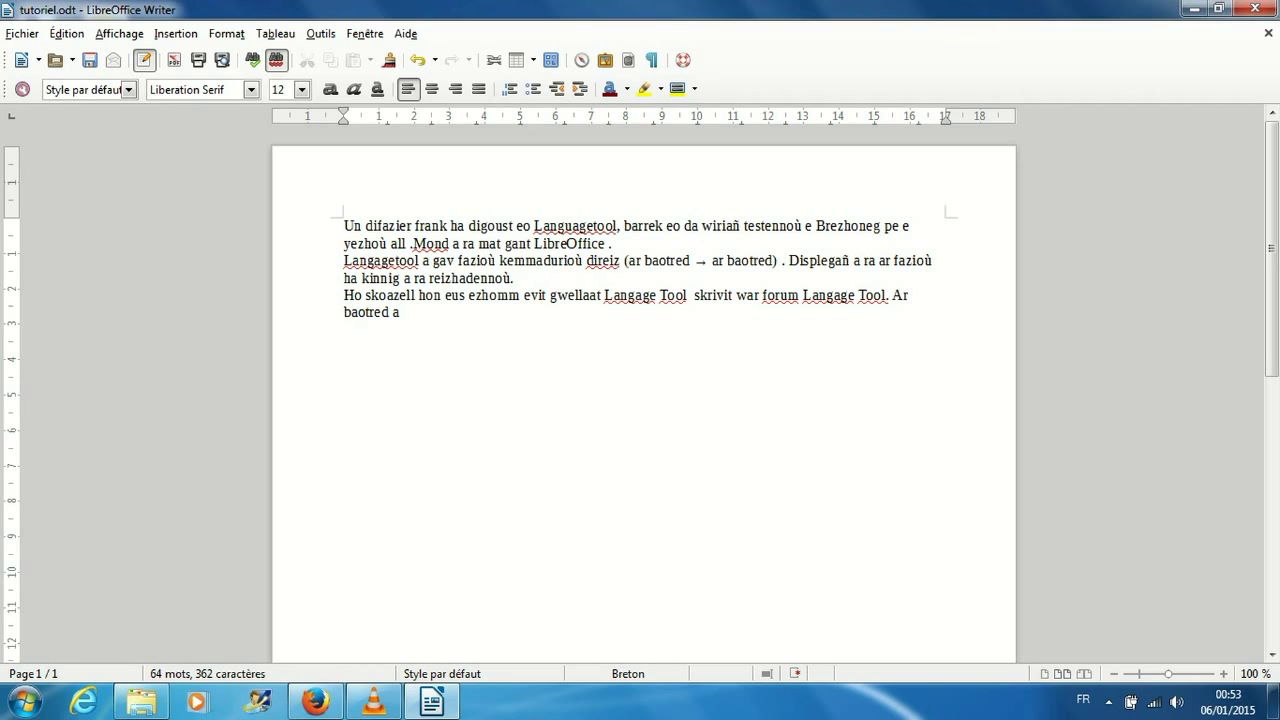
right_click(603, 260)
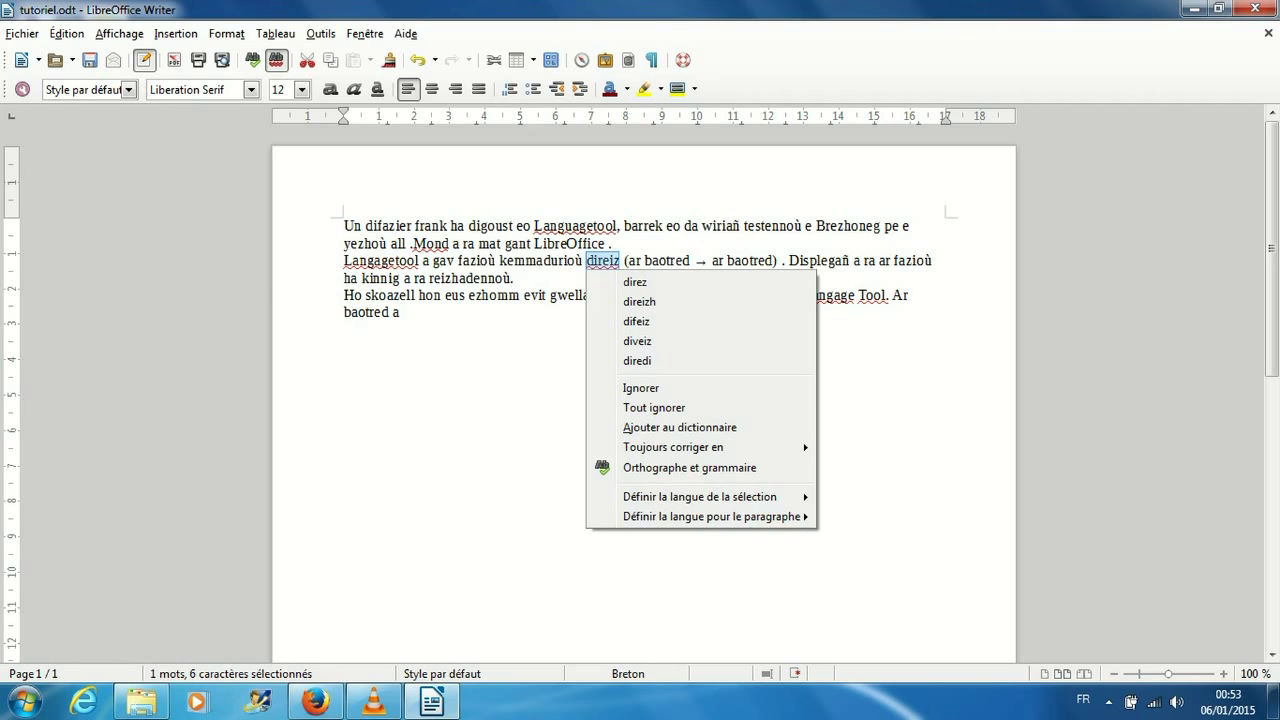
left_click(640, 301)
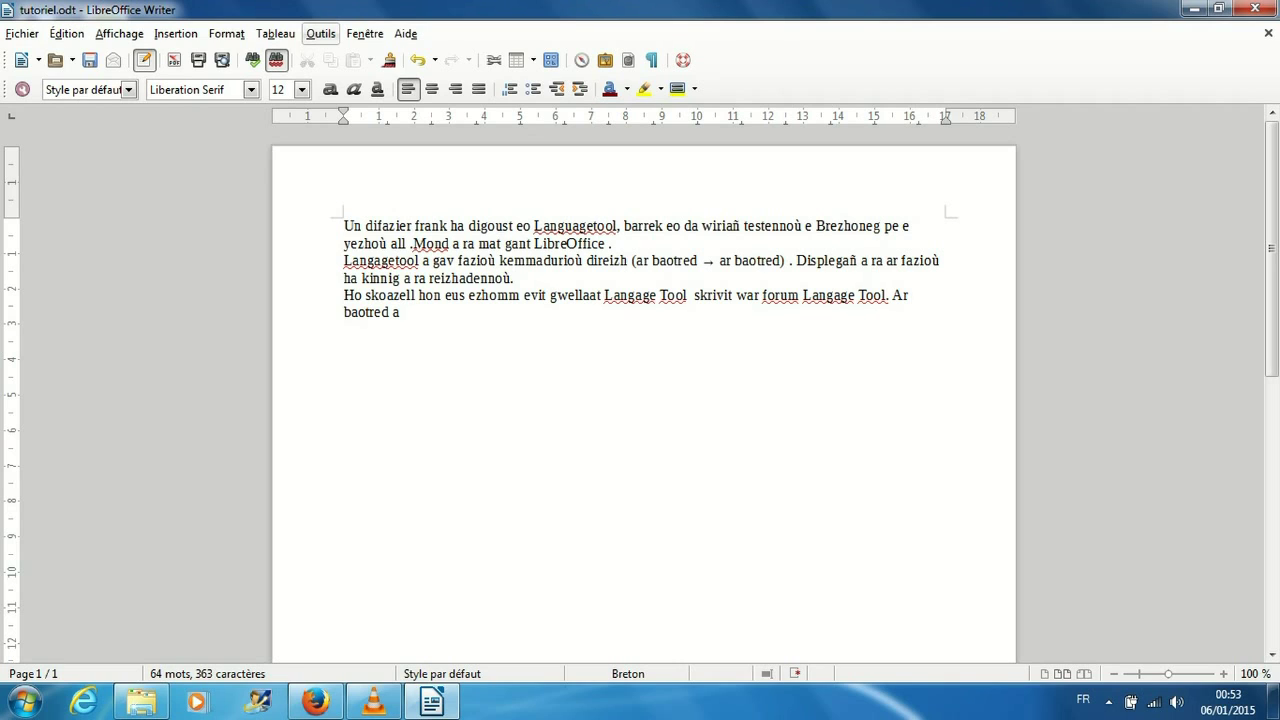
Check the Java runtime environment in LibreOffice's advanced options, then close the options without changes.
left_click(320, 33)
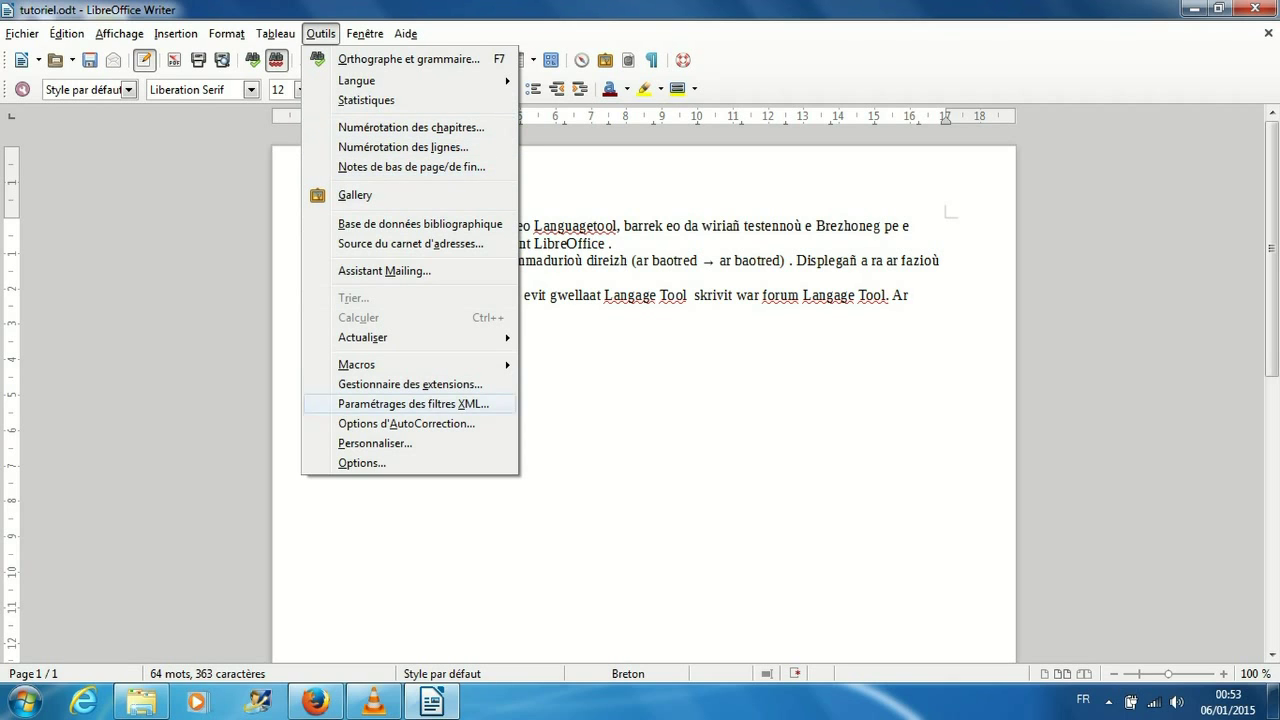
left_click(362, 463)
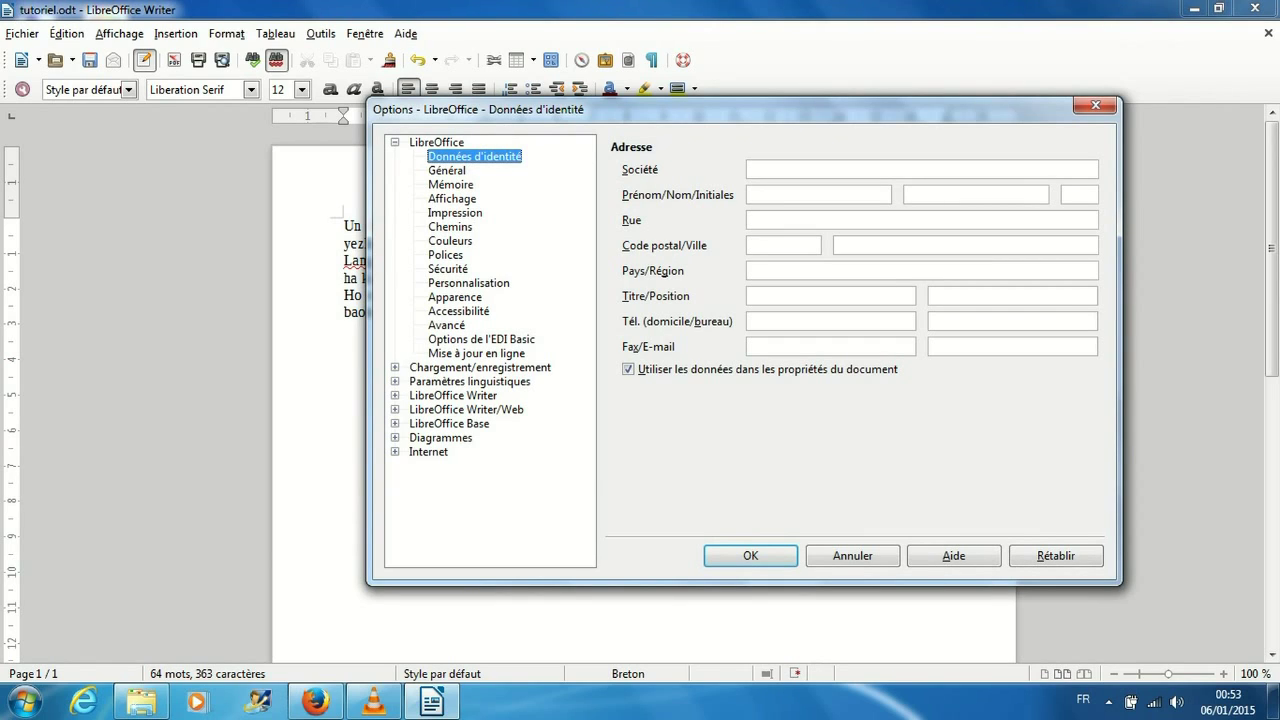
left_click(446, 325)
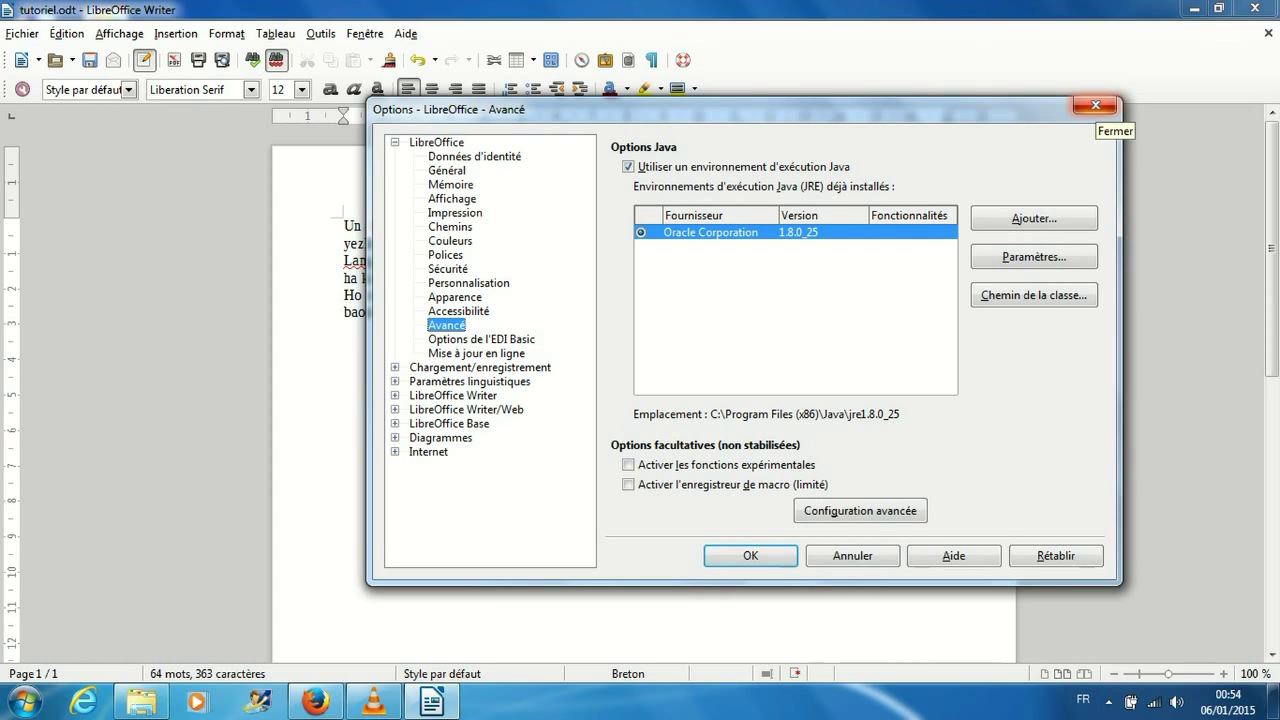
left_click(1095, 105)
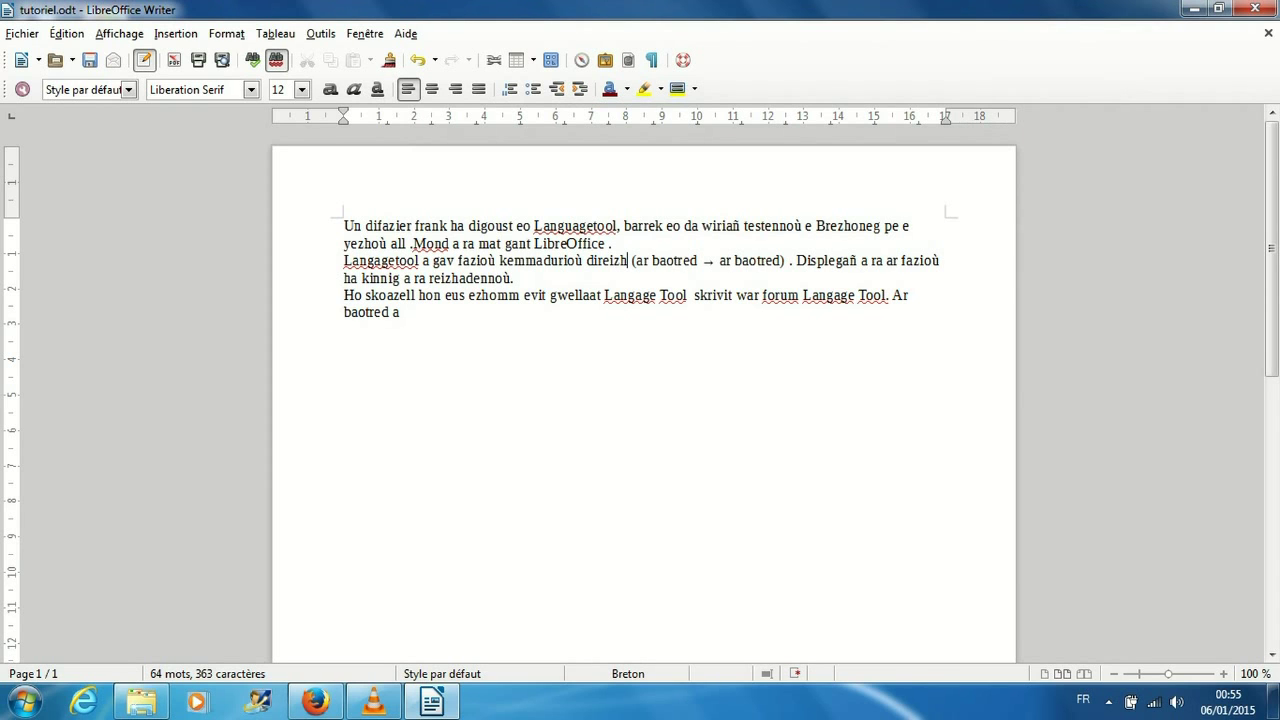
Switch to Firefox and search Google for "languagetool download snapshots".
left_click(315, 703)
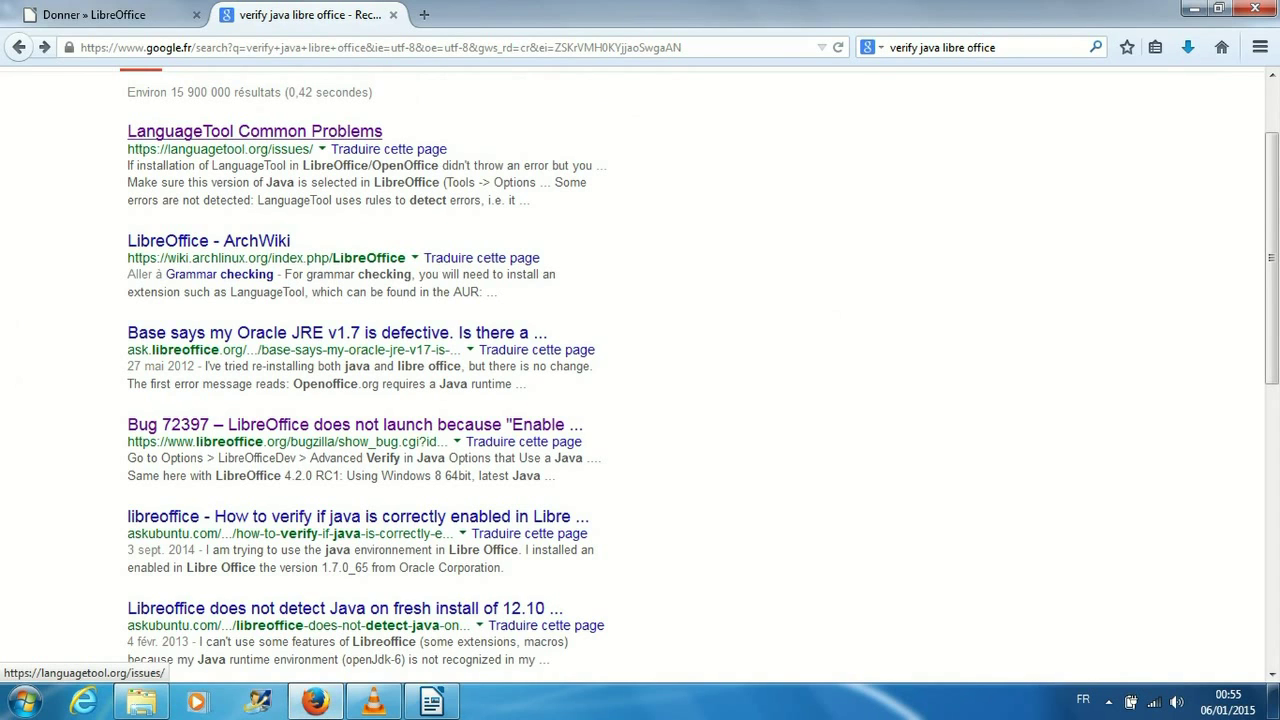
scroll(250, 131, "up", 2)
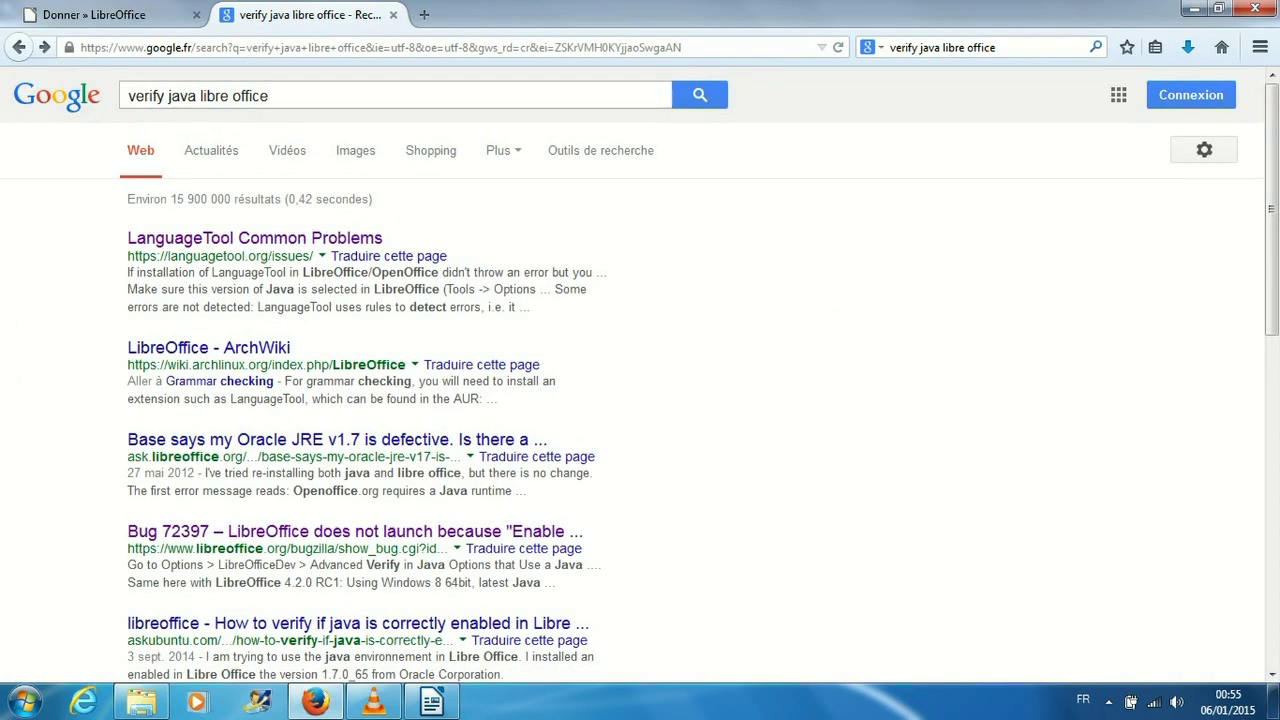
triple_click(198, 95)
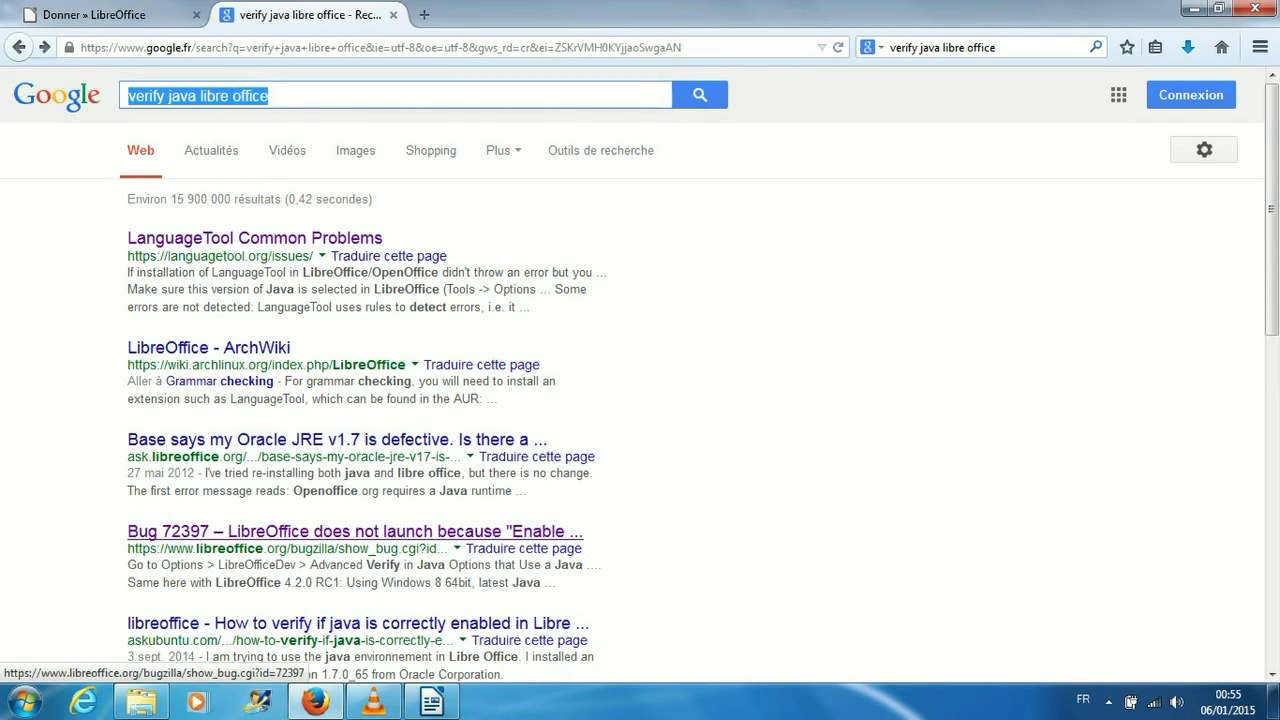
type("lan")
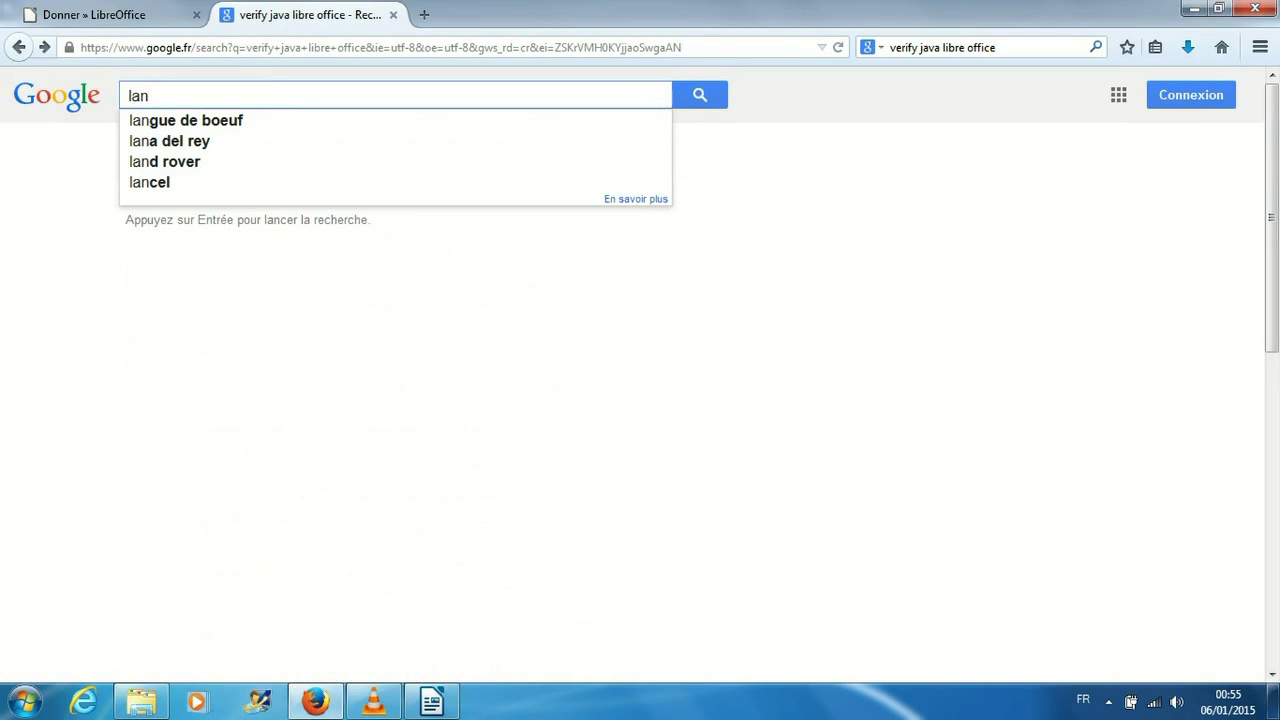
type("gua")
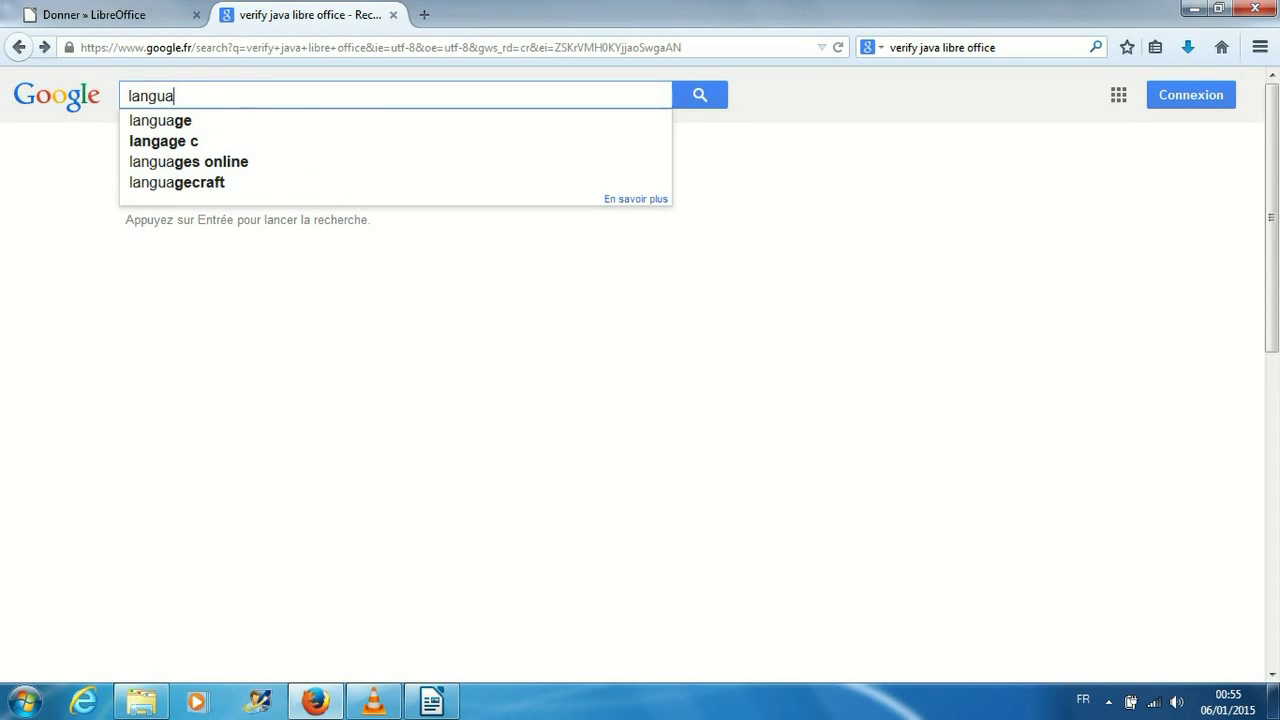
type("ge")
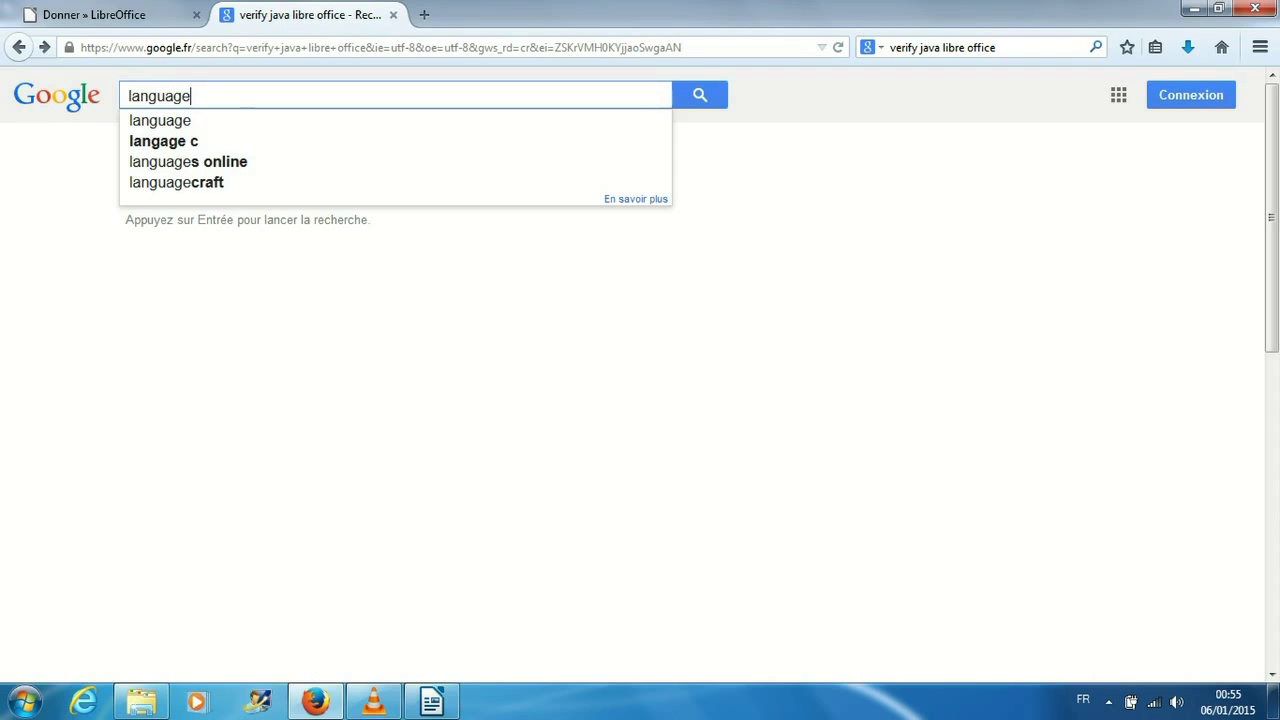
type("t")
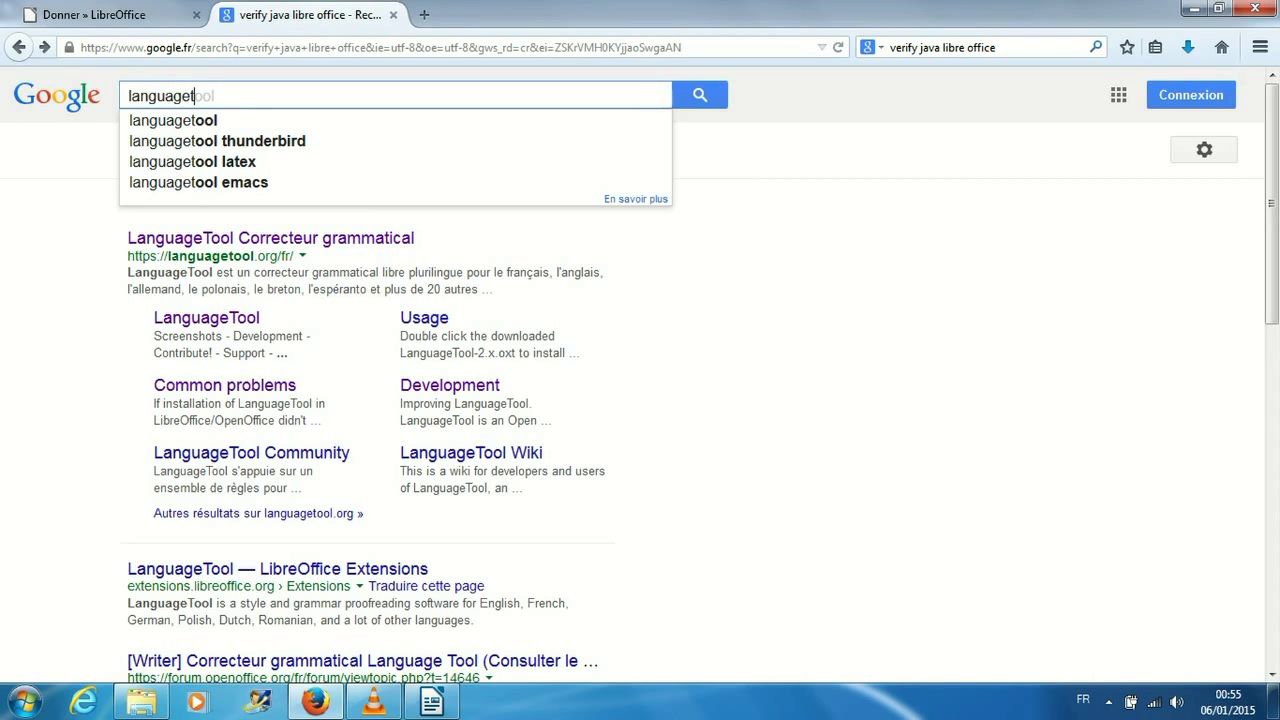
type("ool")
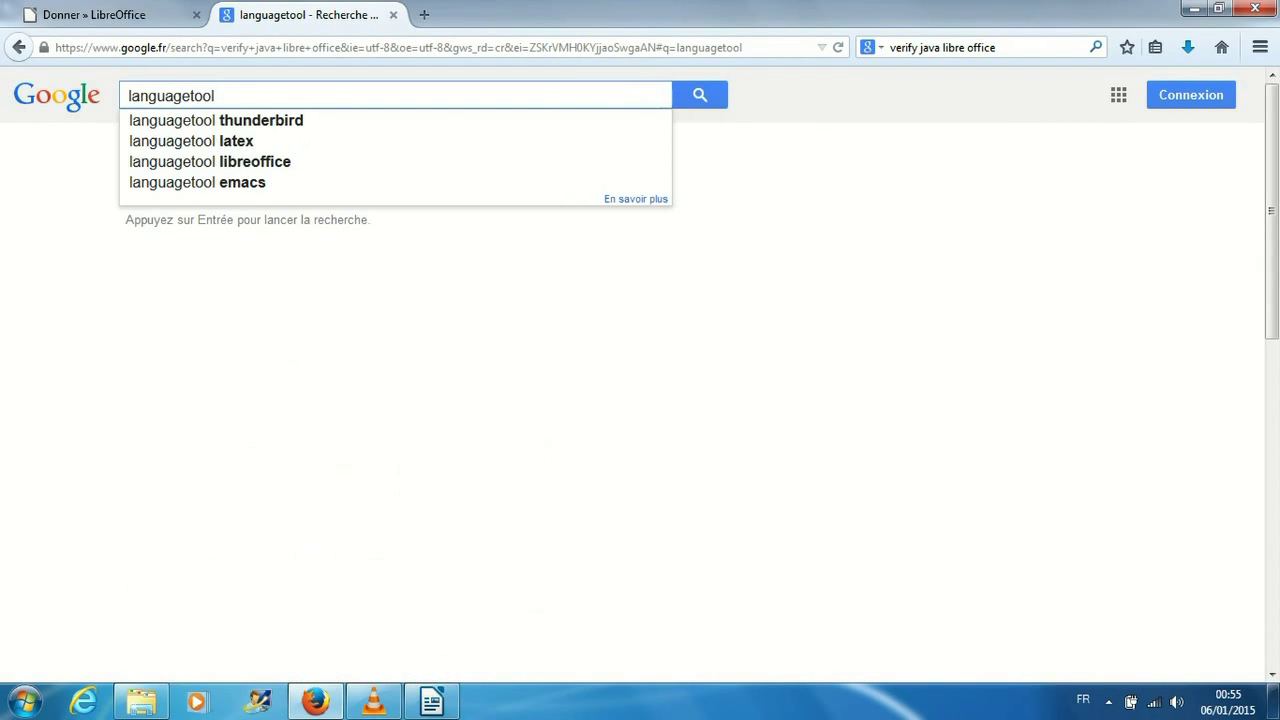
type("dow")
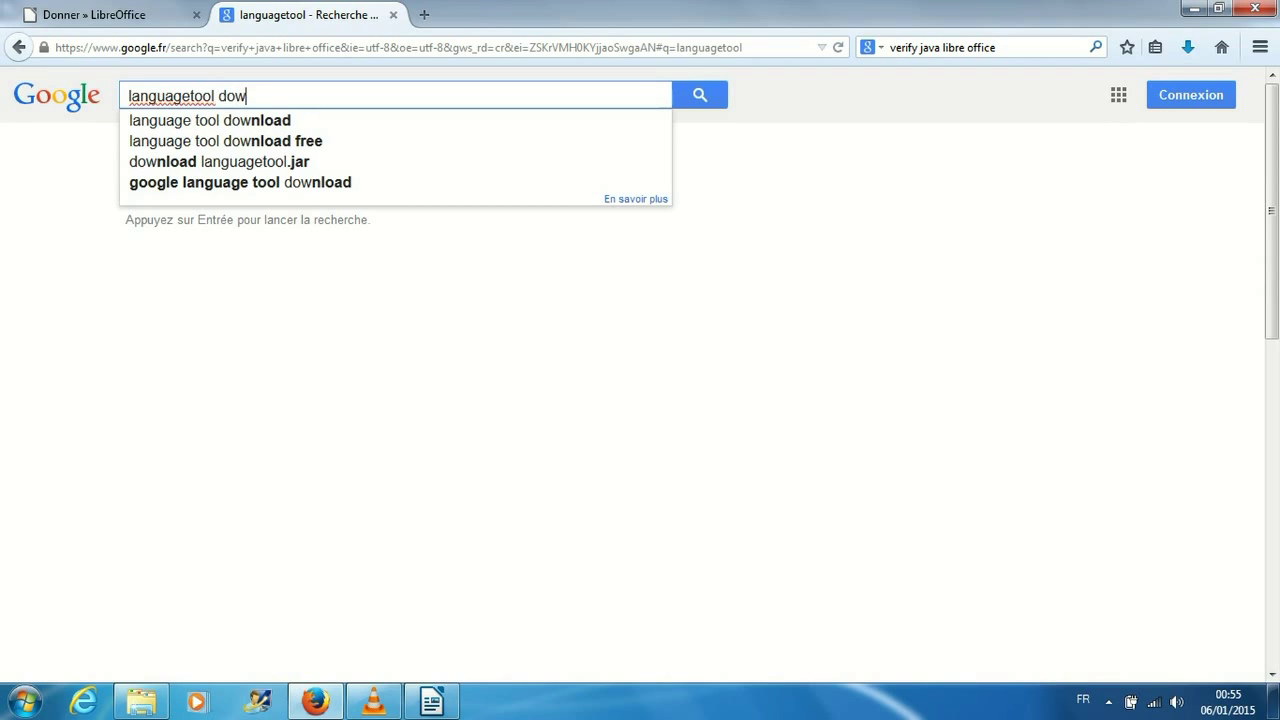
type("nlo")
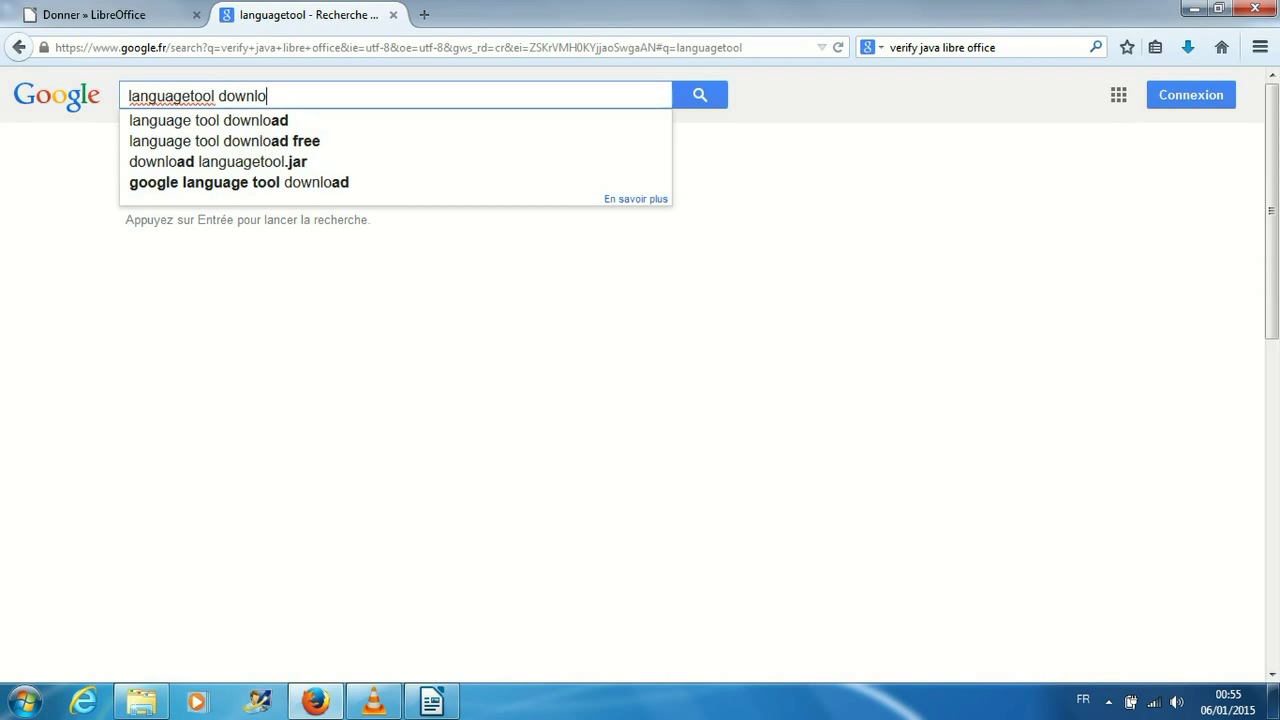
type("ad")
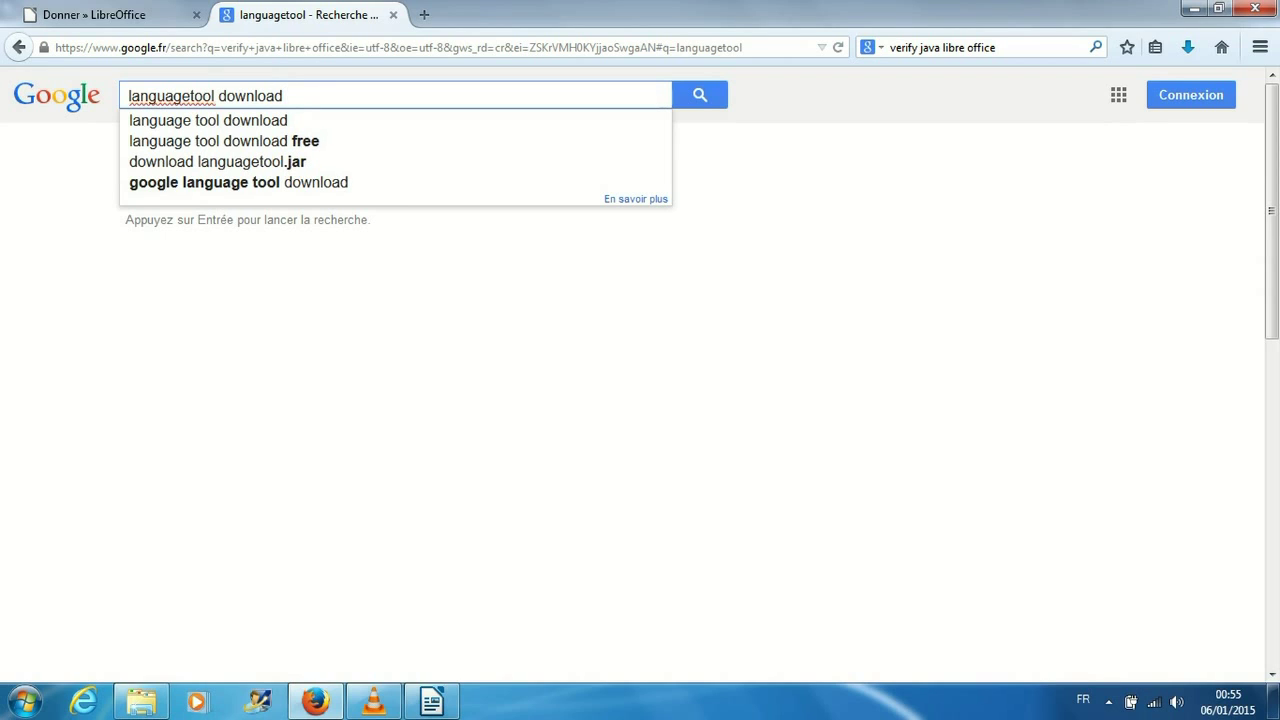
type(" sn")
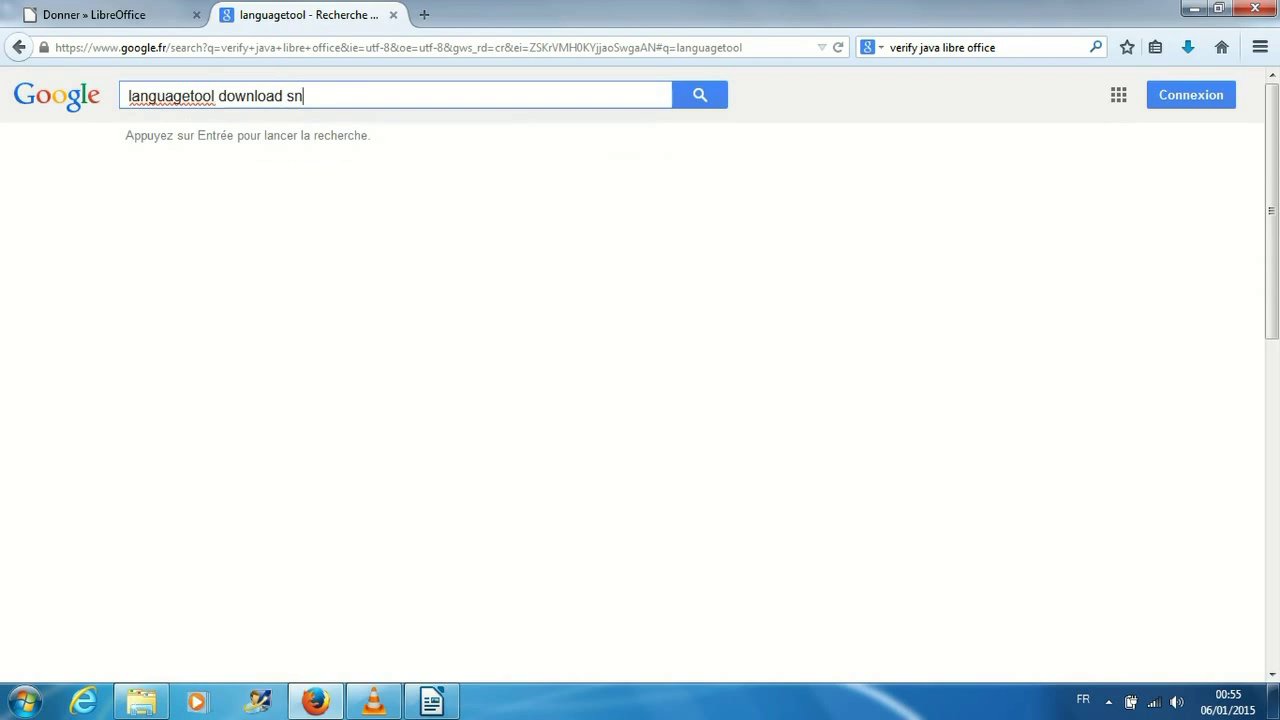
type("aps")
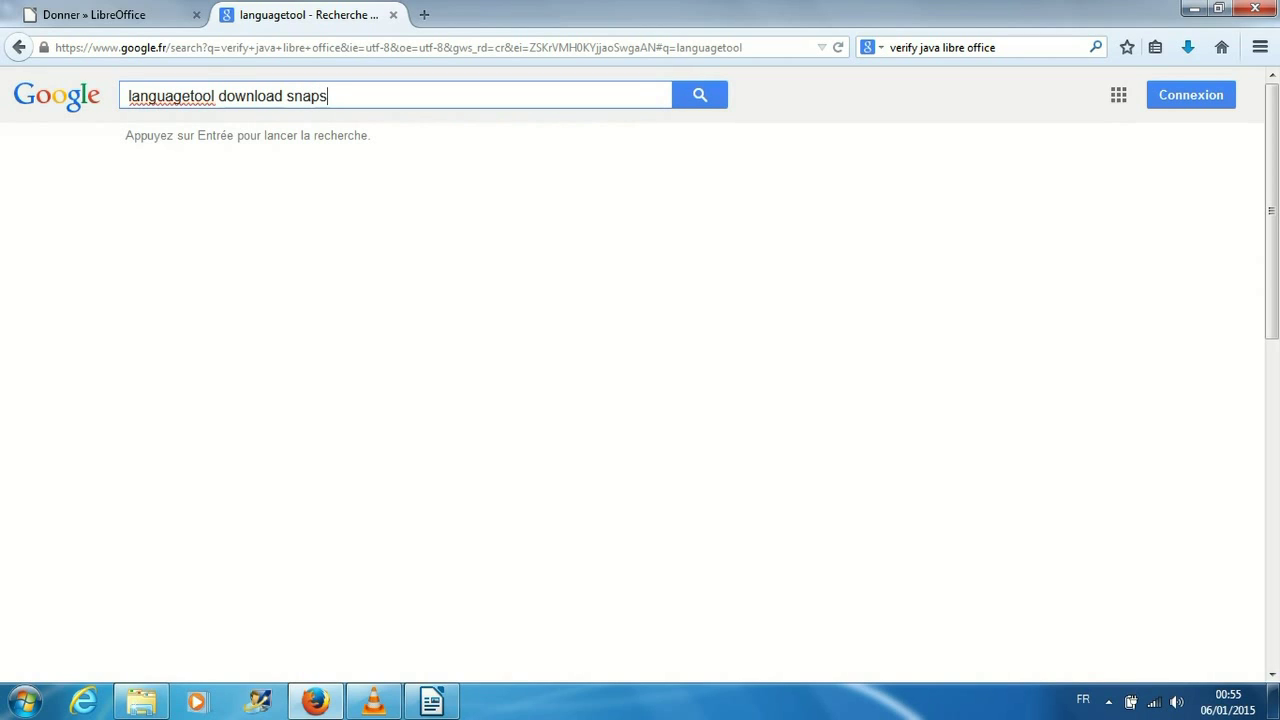
type("hots")
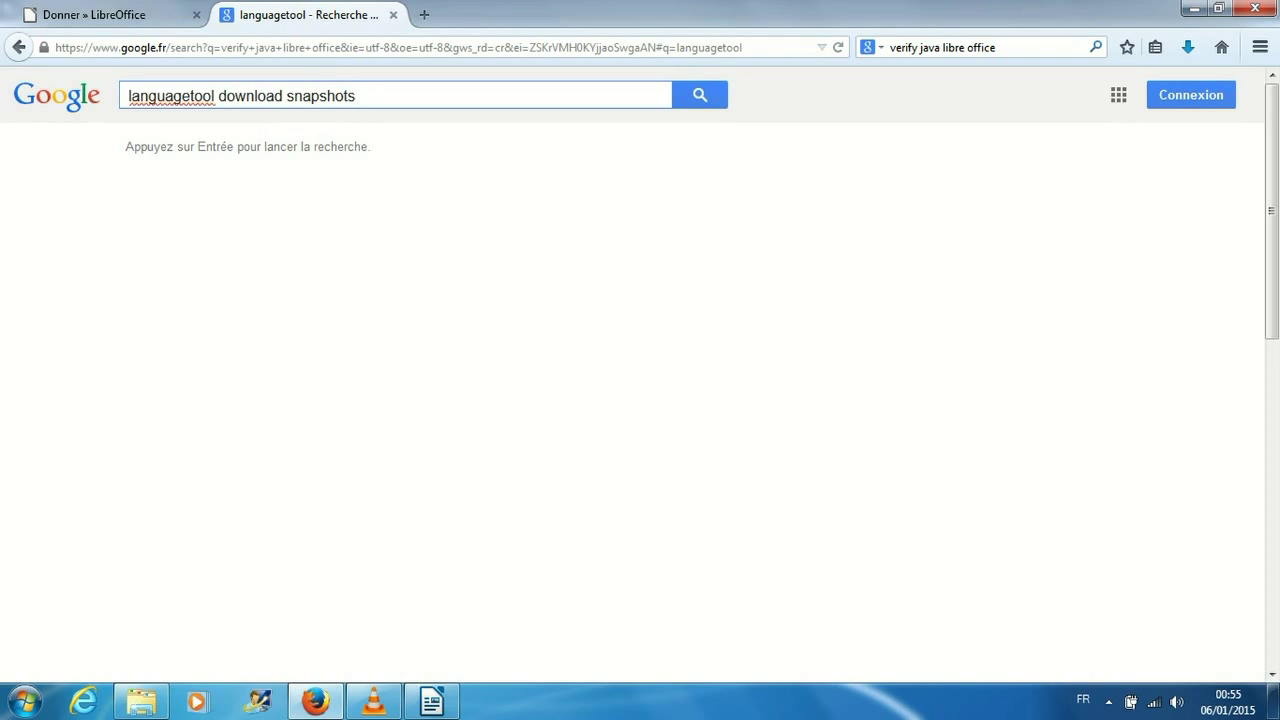
key("Return")
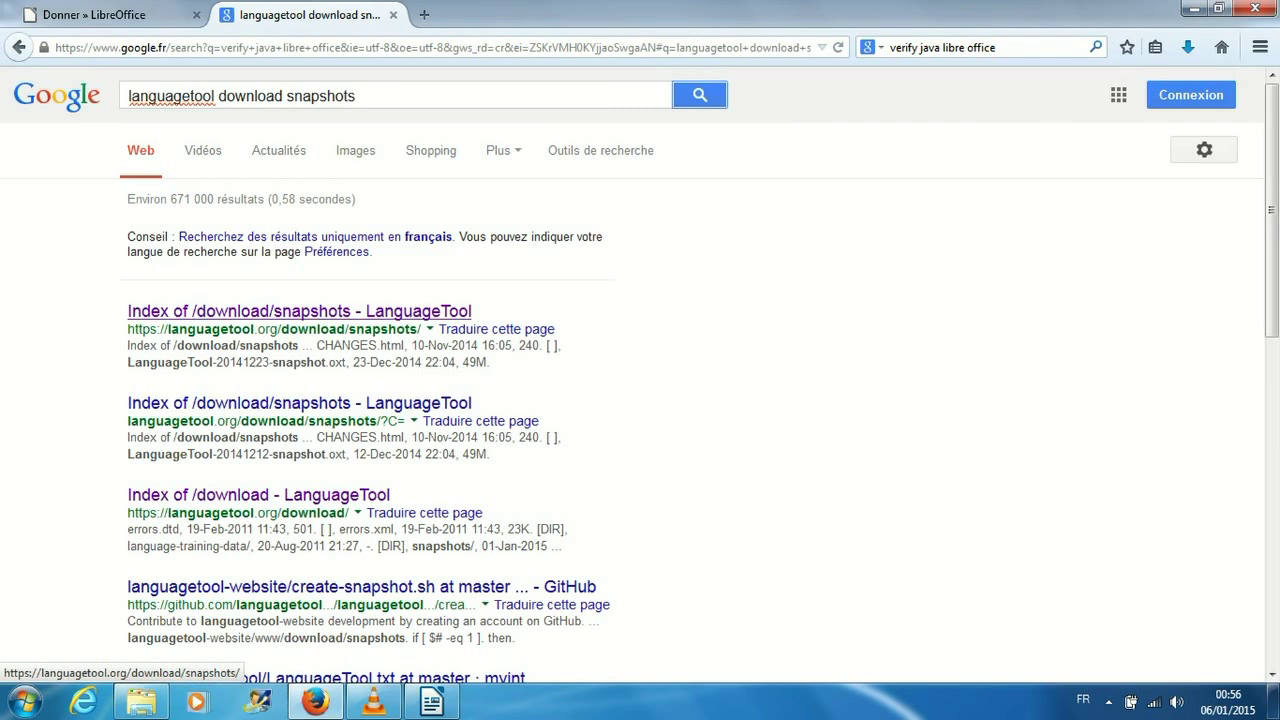
Save LanguageTool-20150105-snapshot.oxt from the LanguageTool snapshots index and look for it in the Téléchargements folder.
left_click(300, 311)
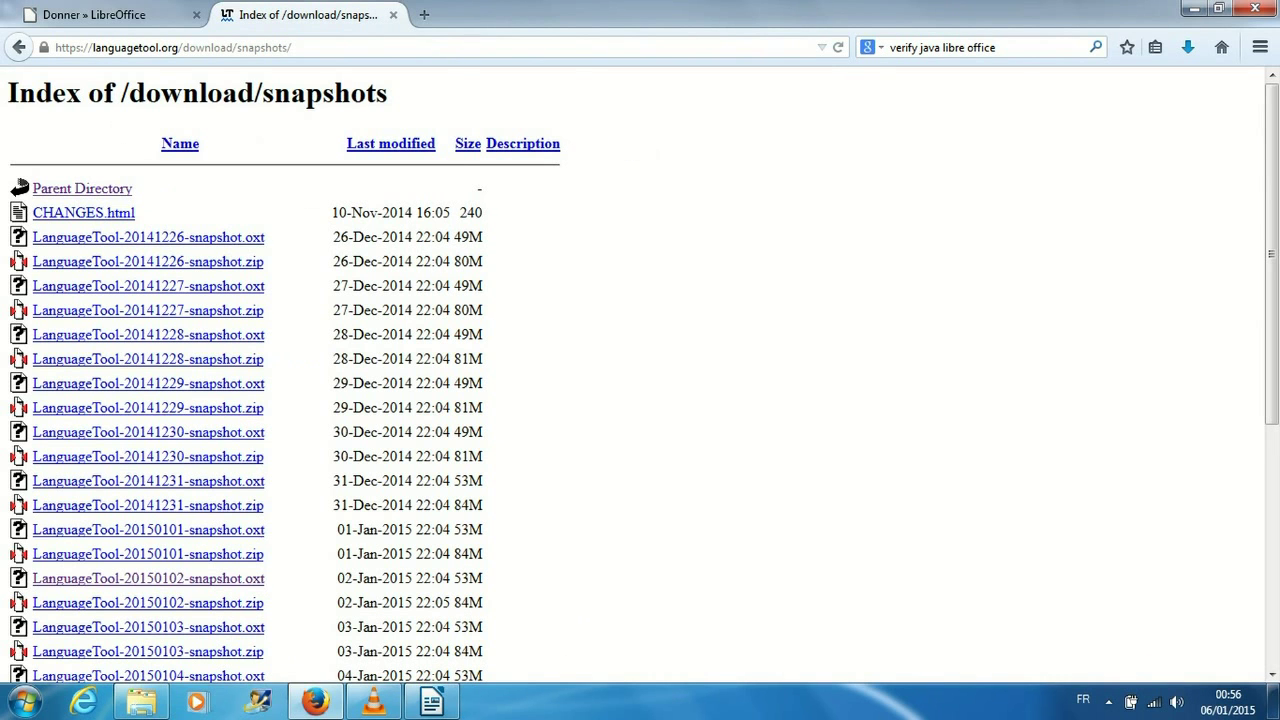
scroll(160, 400, "down", 5)
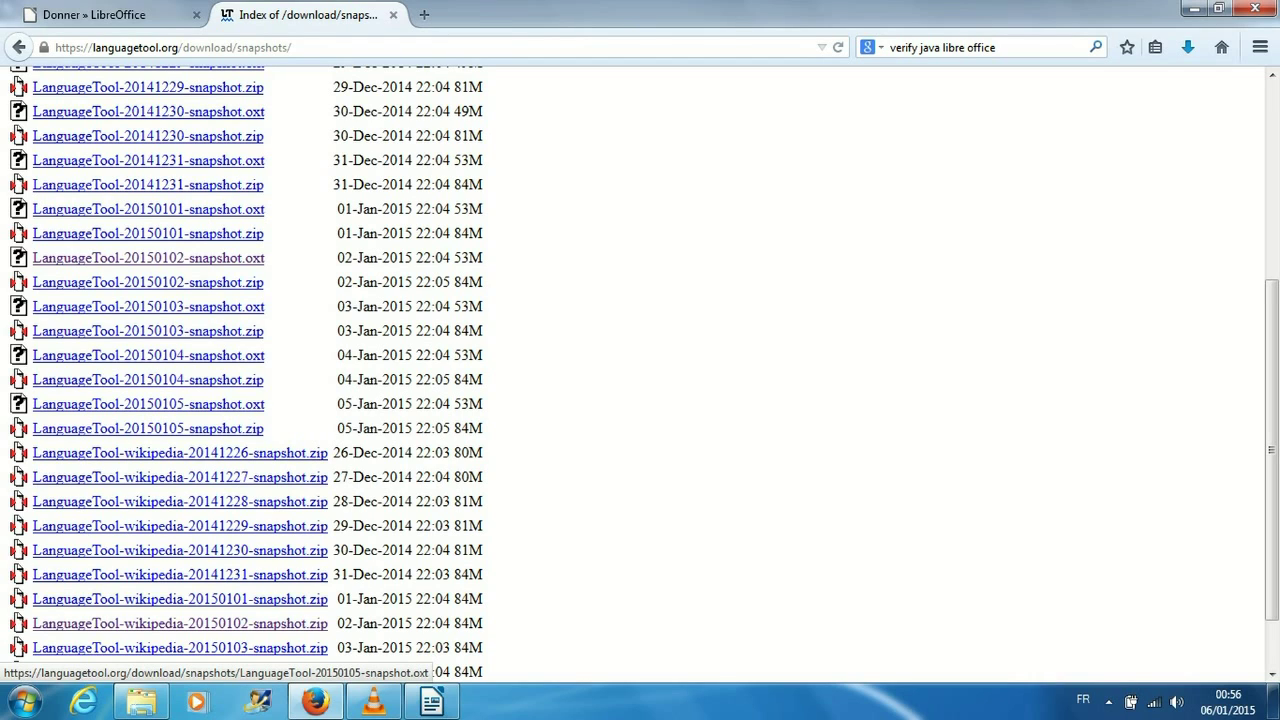
left_click(148, 404)
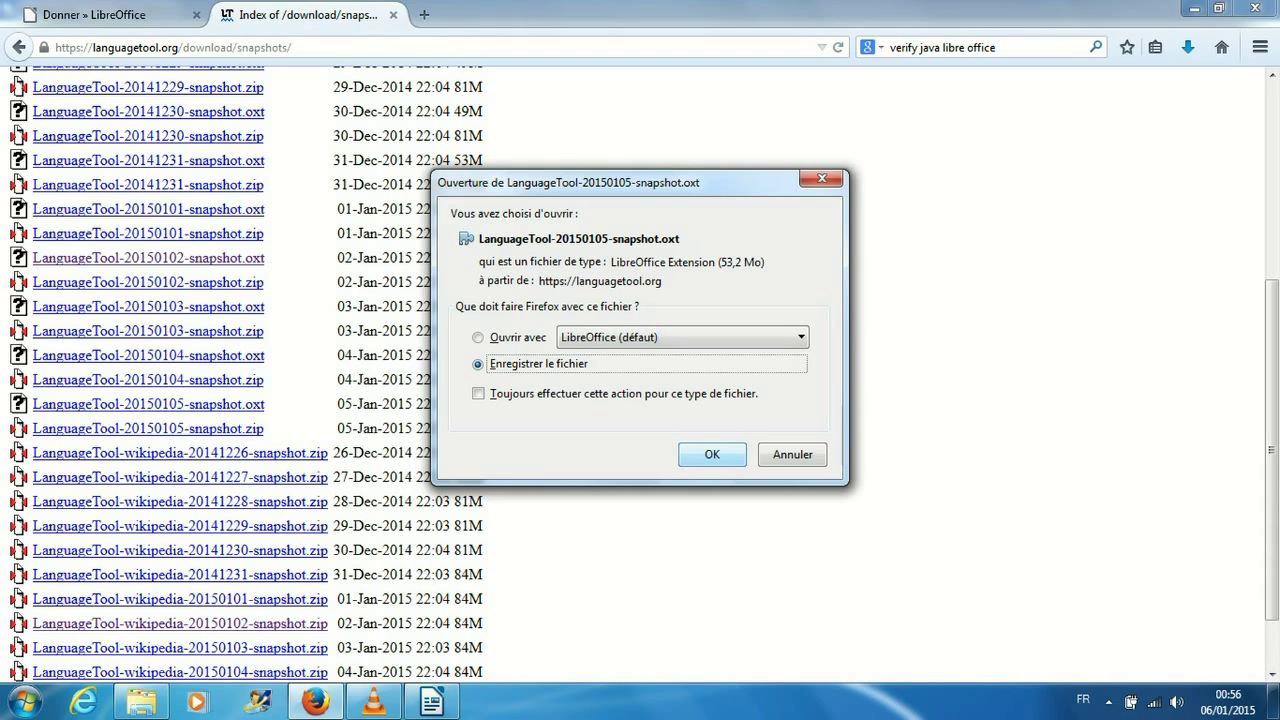
key("Return")
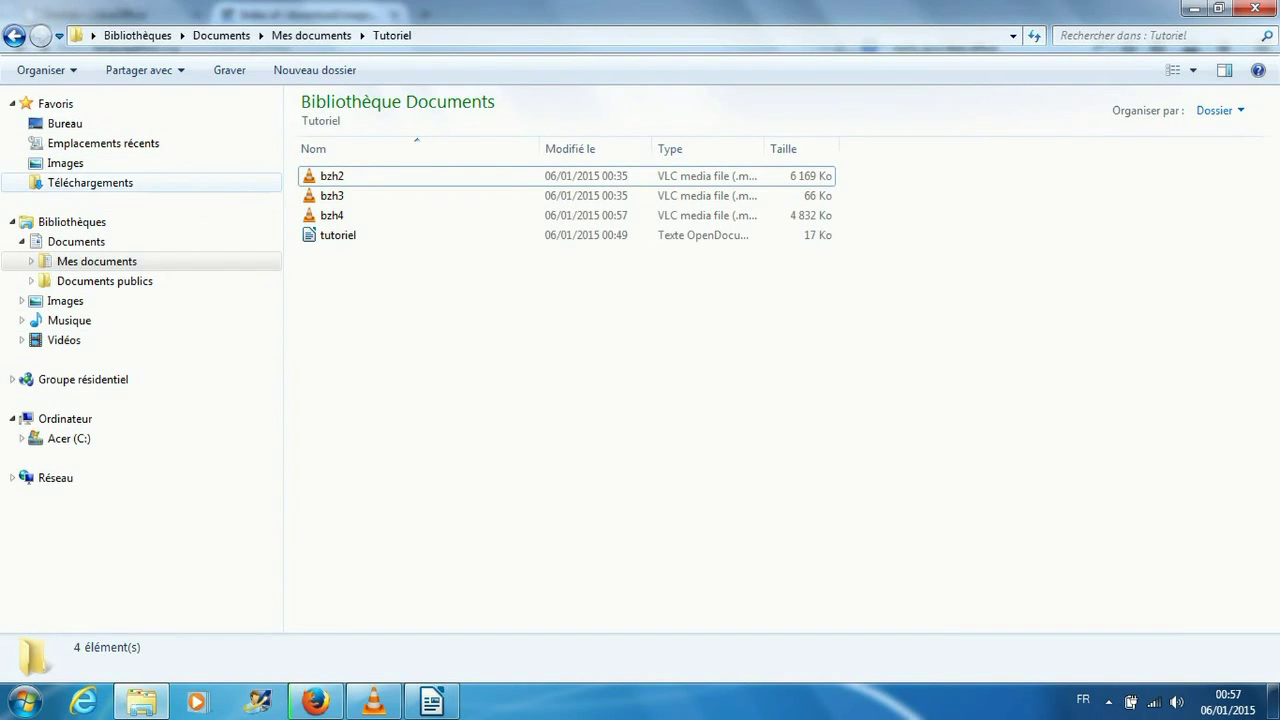
left_click(90, 182)
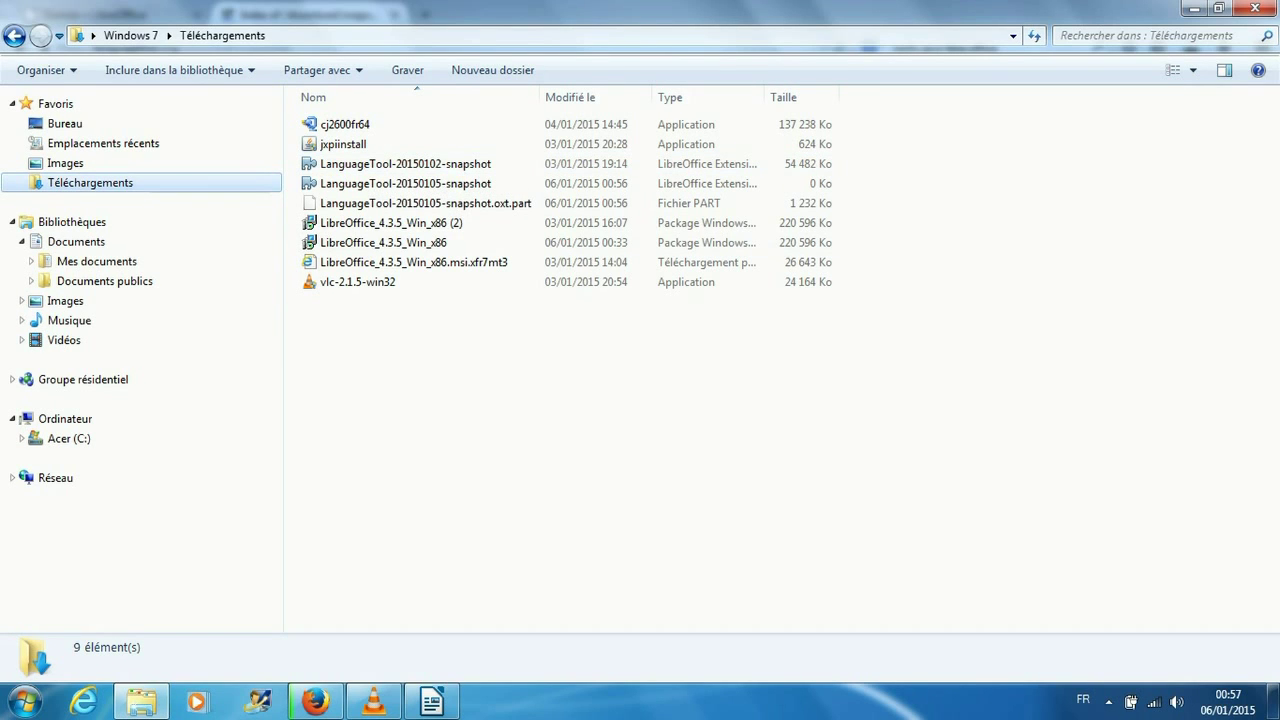
Switch to LibreOffice Writer and add the LanguageTool-20150102-snapshot extension from the Téléchargements folder through the extension manager.
left_click(432, 702)
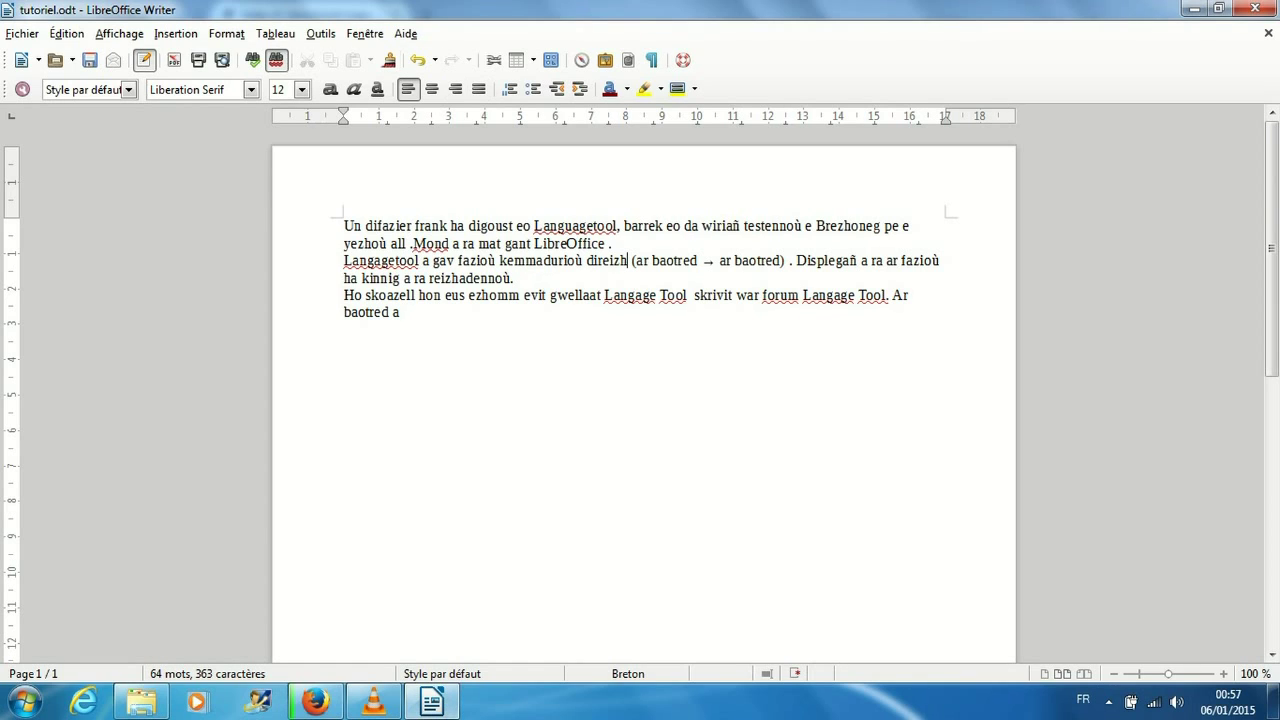
mouse_move(432, 702)
left_click(320, 33)
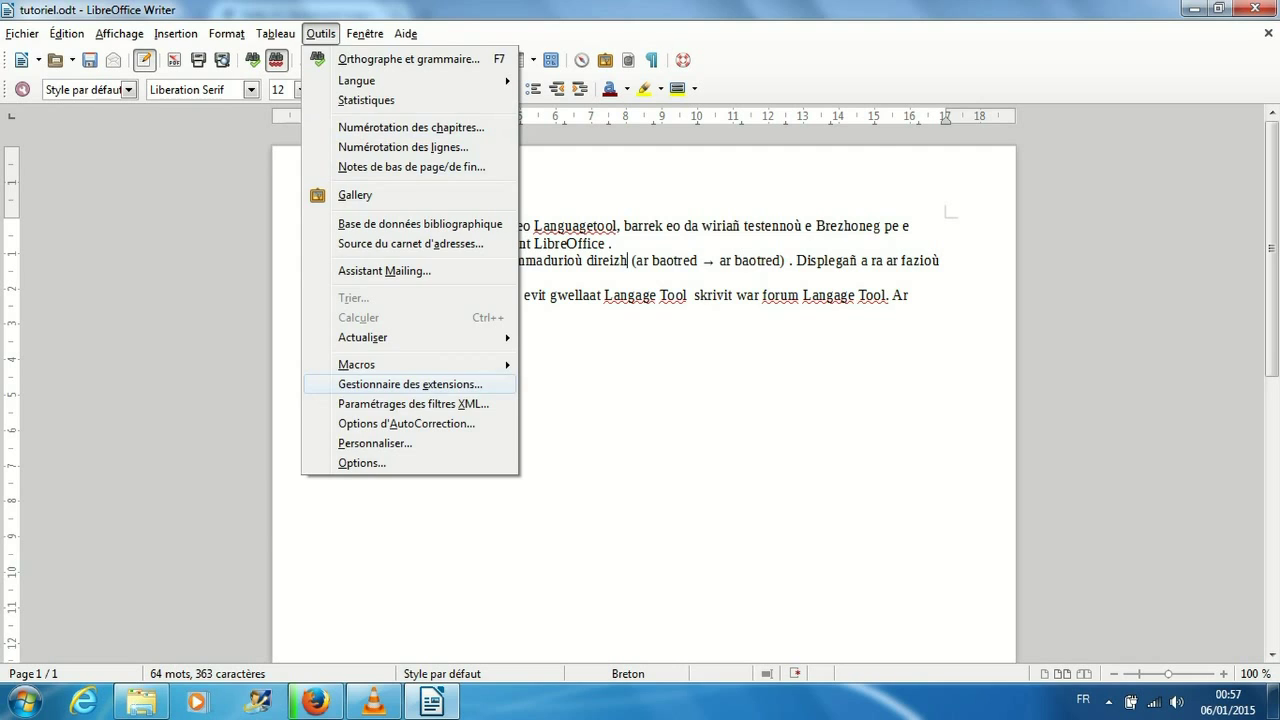
left_click(410, 384)
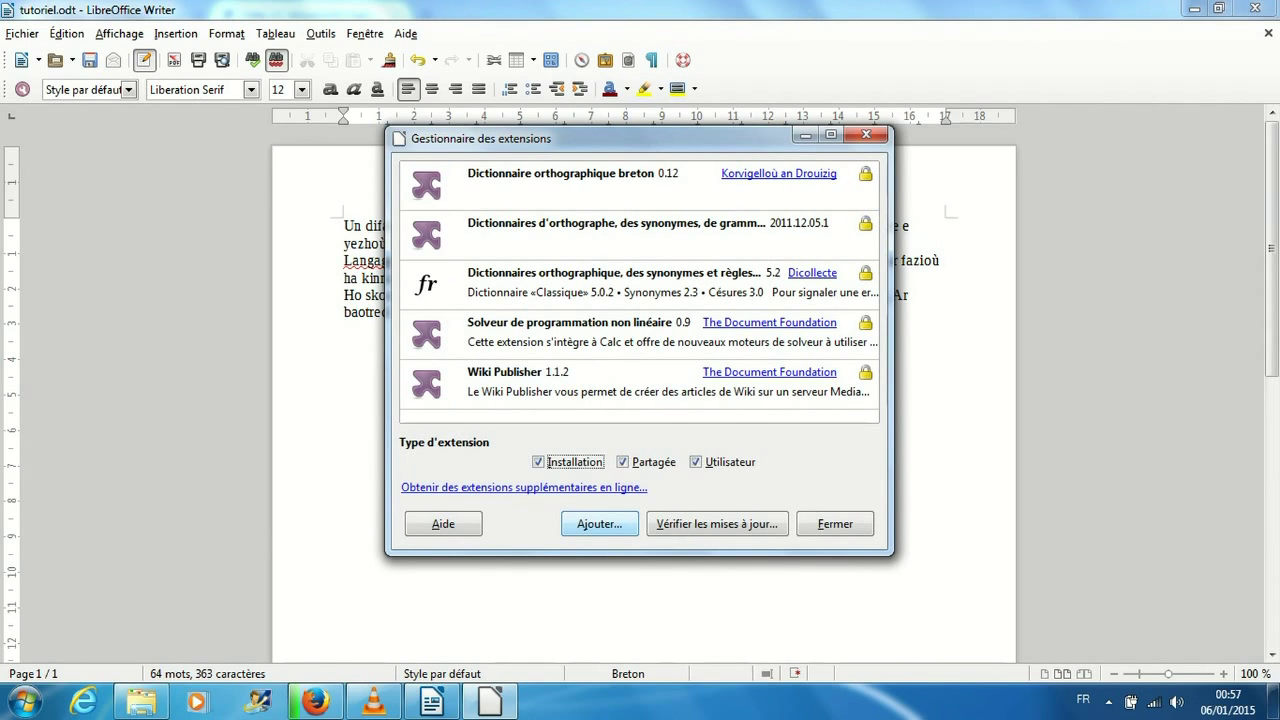
left_click(599, 524)
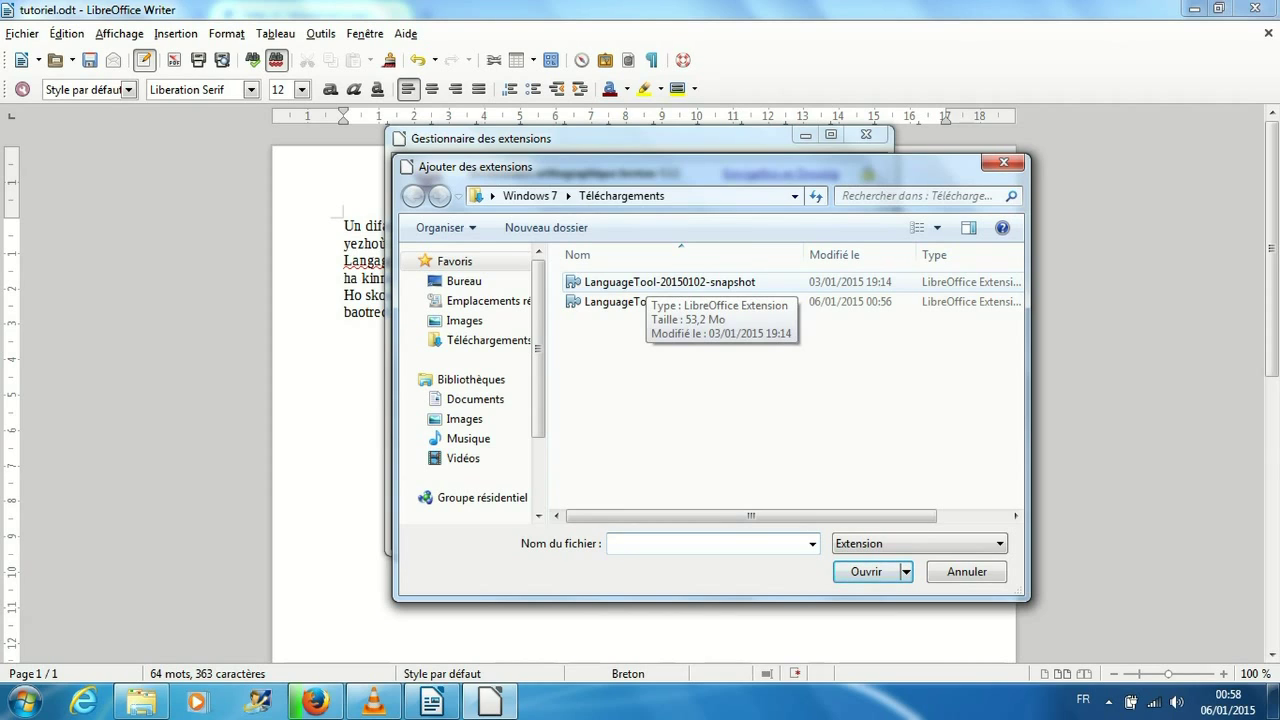
left_click(655, 282)
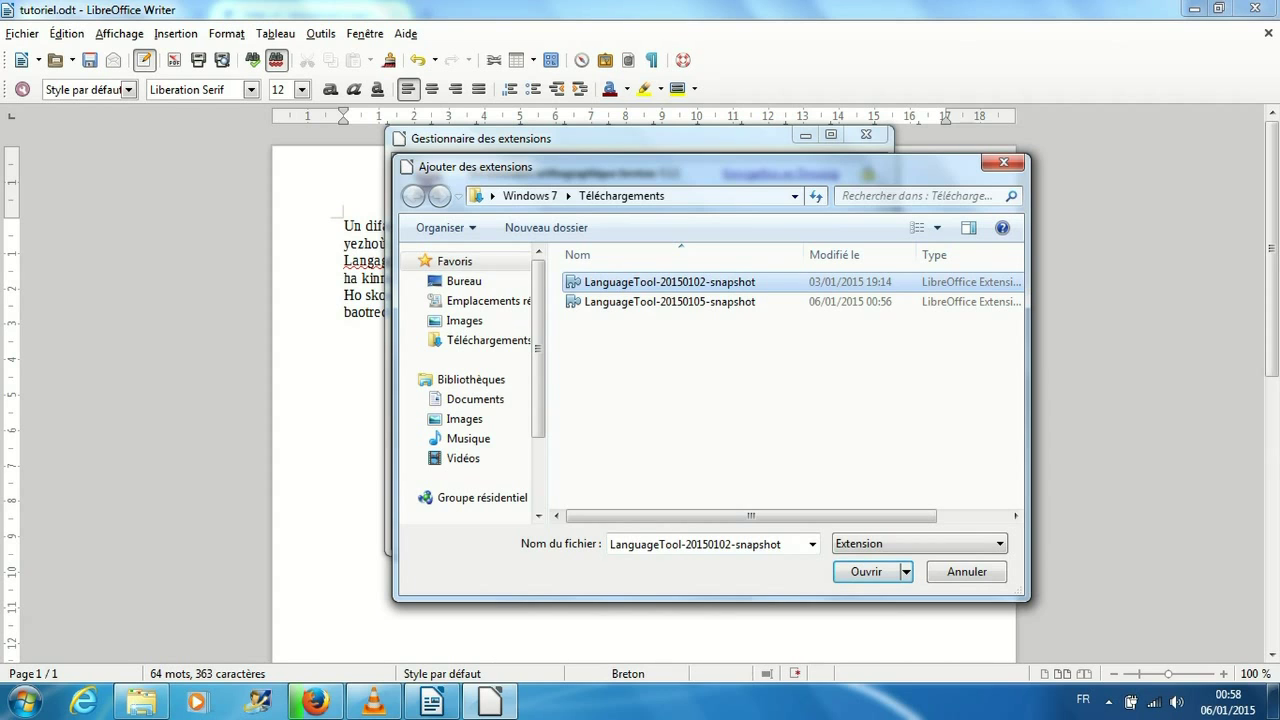
left_click(866, 571)
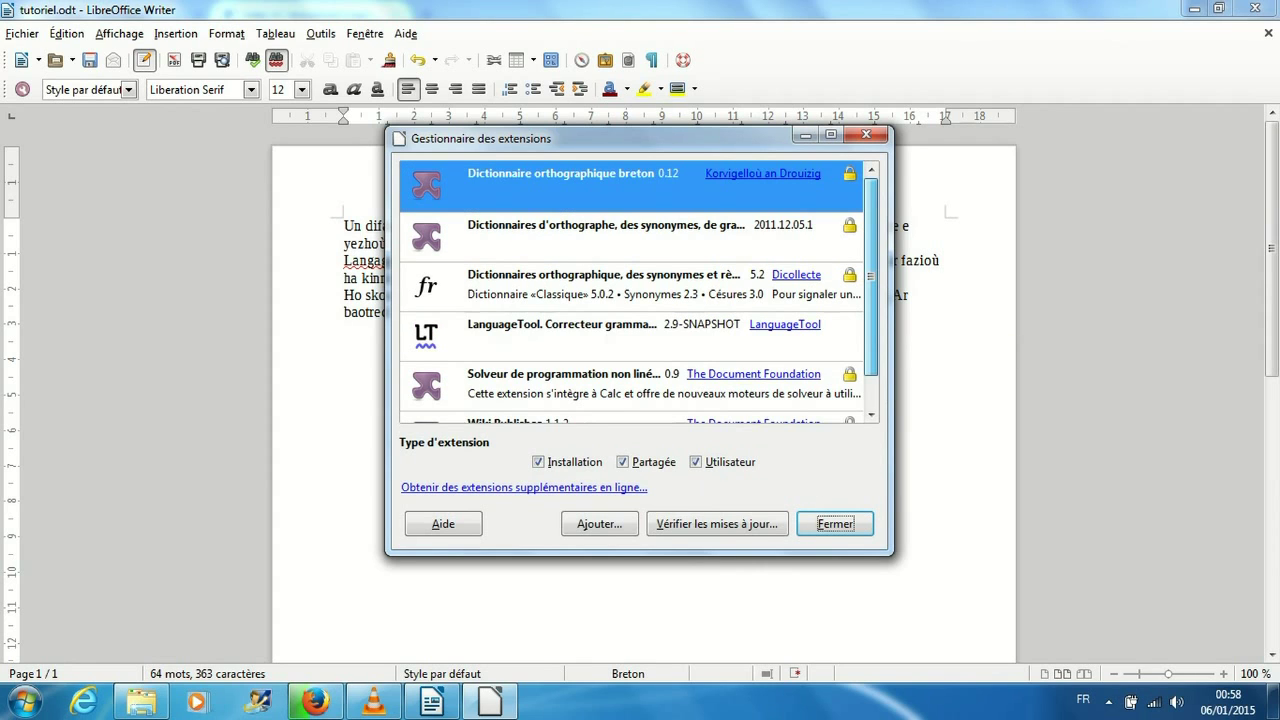
Check the LanguageTool entry and its available actions among the installed extensions, and close the extension manager.
scroll(640, 295, "down", 1)
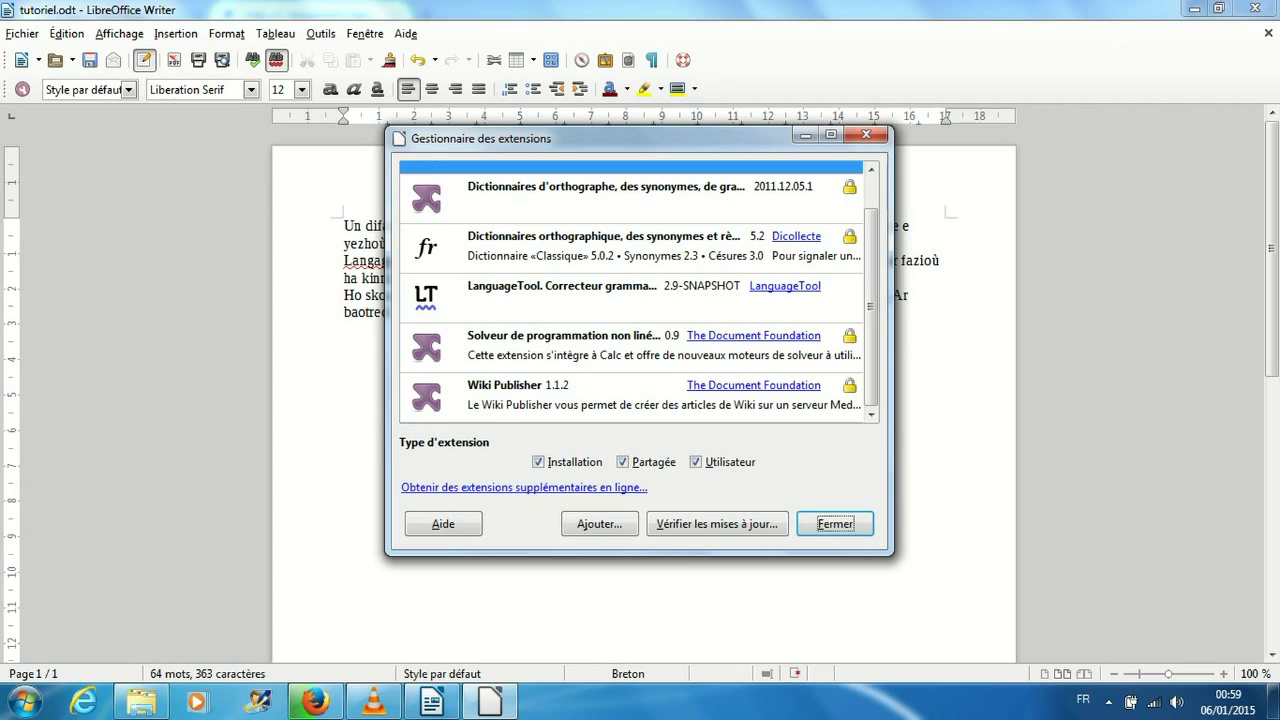
right_click(613, 286)
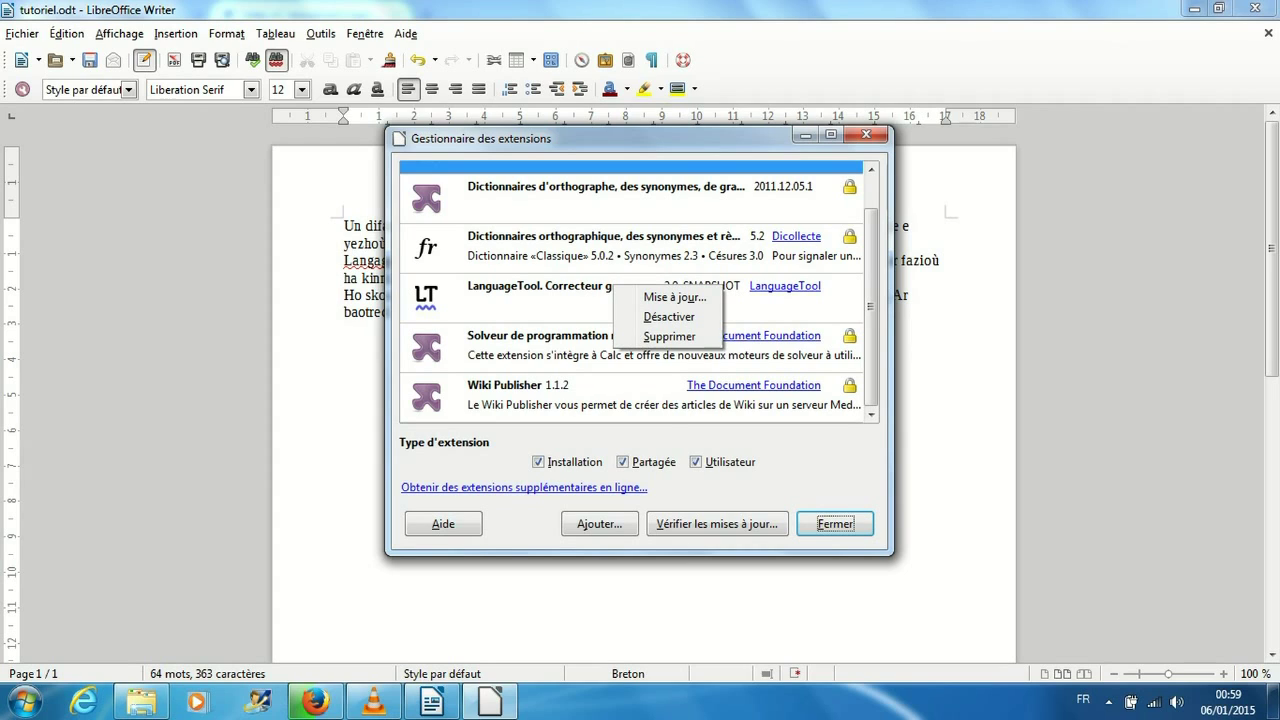
key("Escape")
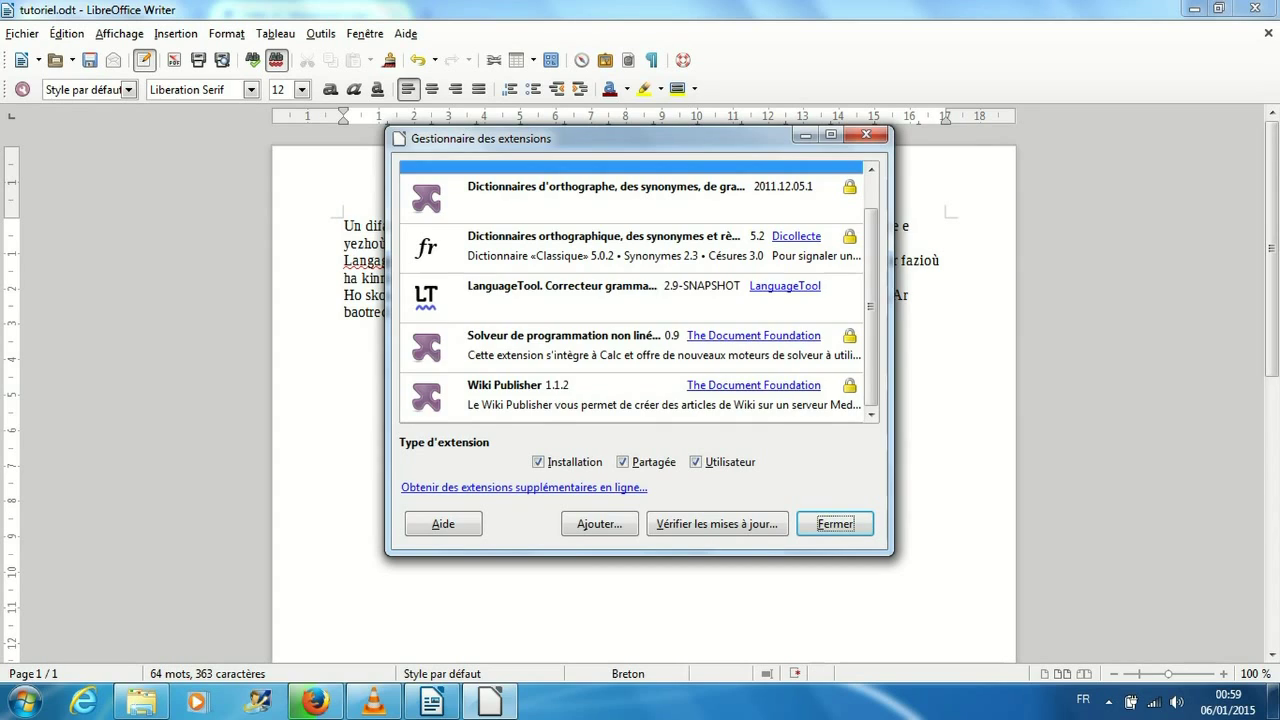
left_click(613, 286)
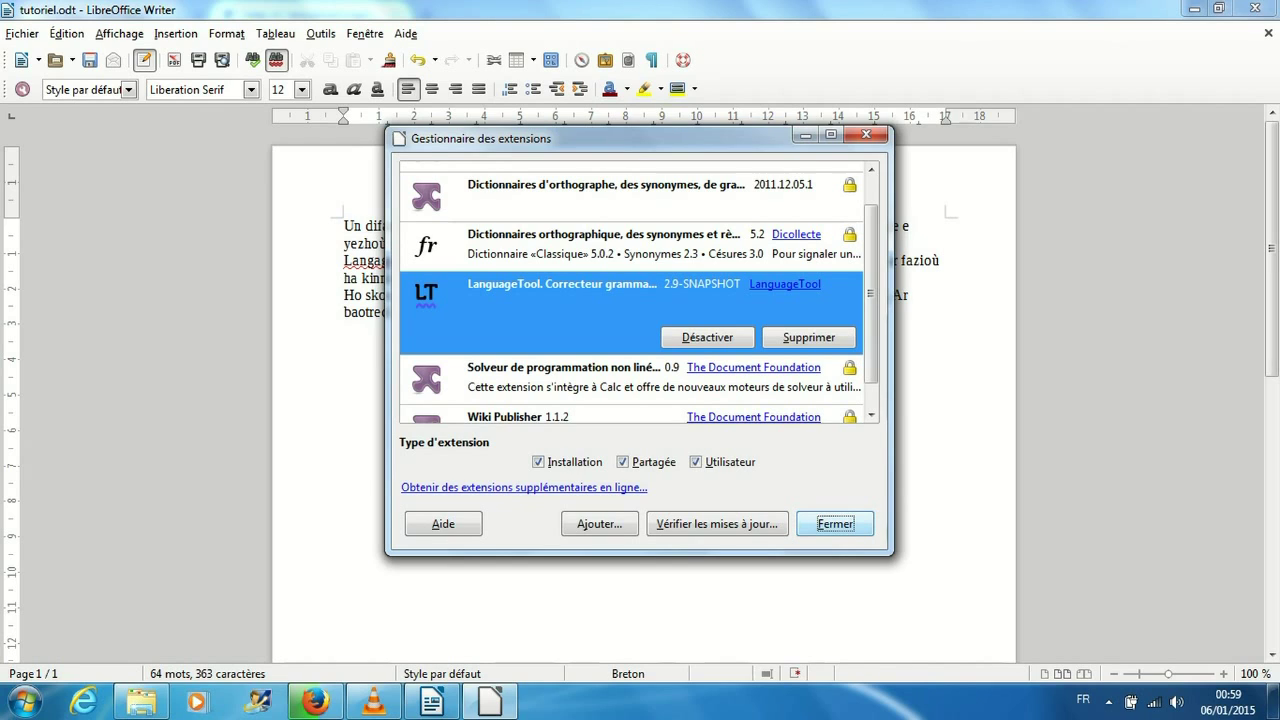
key("Return")
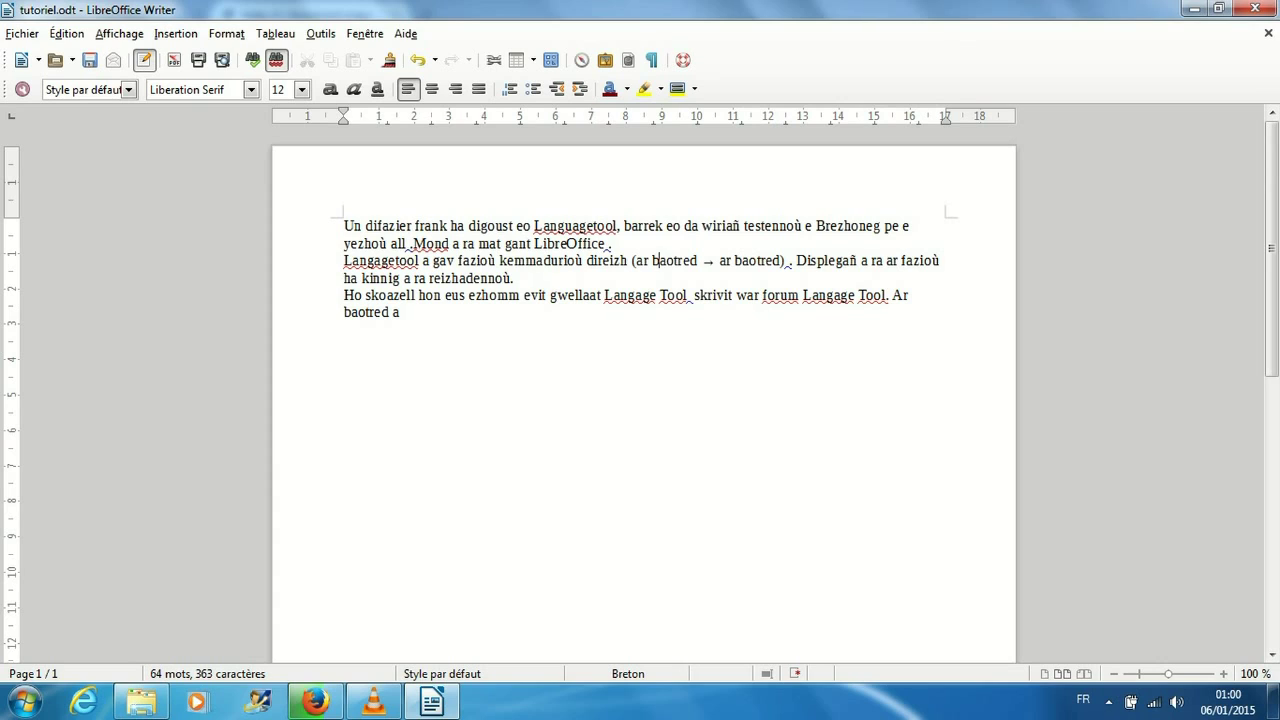
Replace the first letter of the first "baotred" in the parentheses so that it reads "paotred".
key("BackSpace")
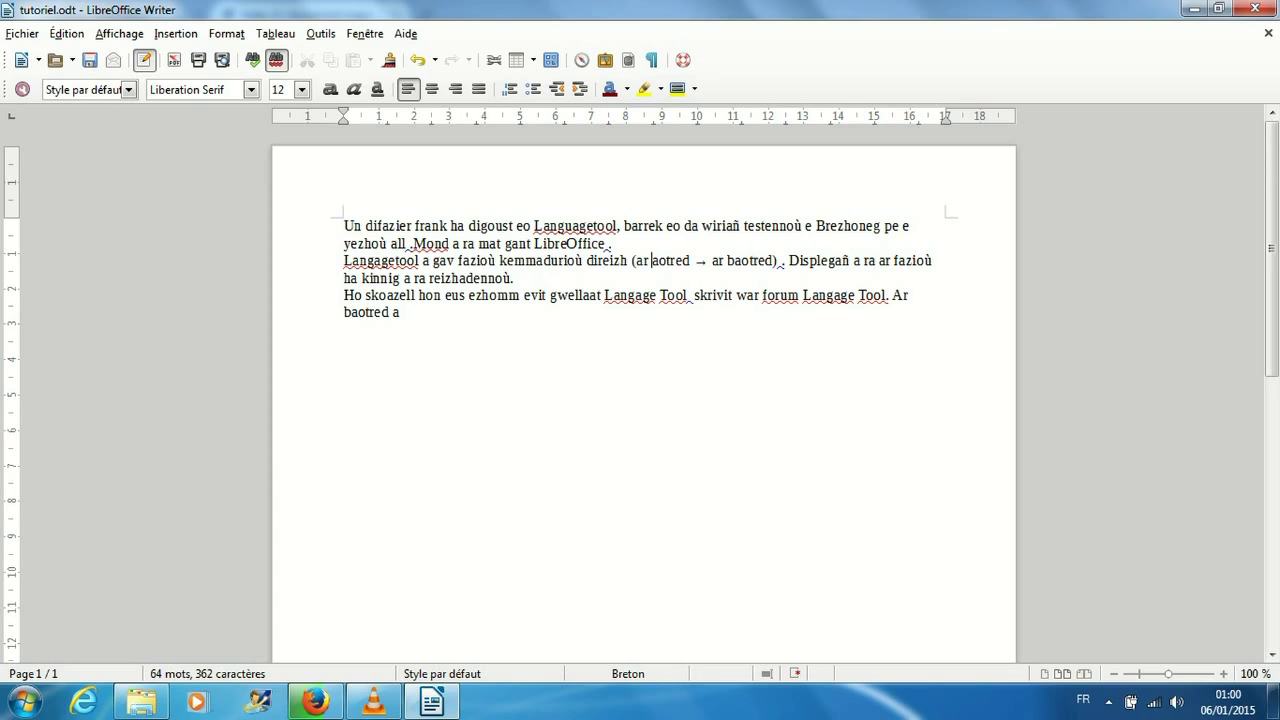
type("p")
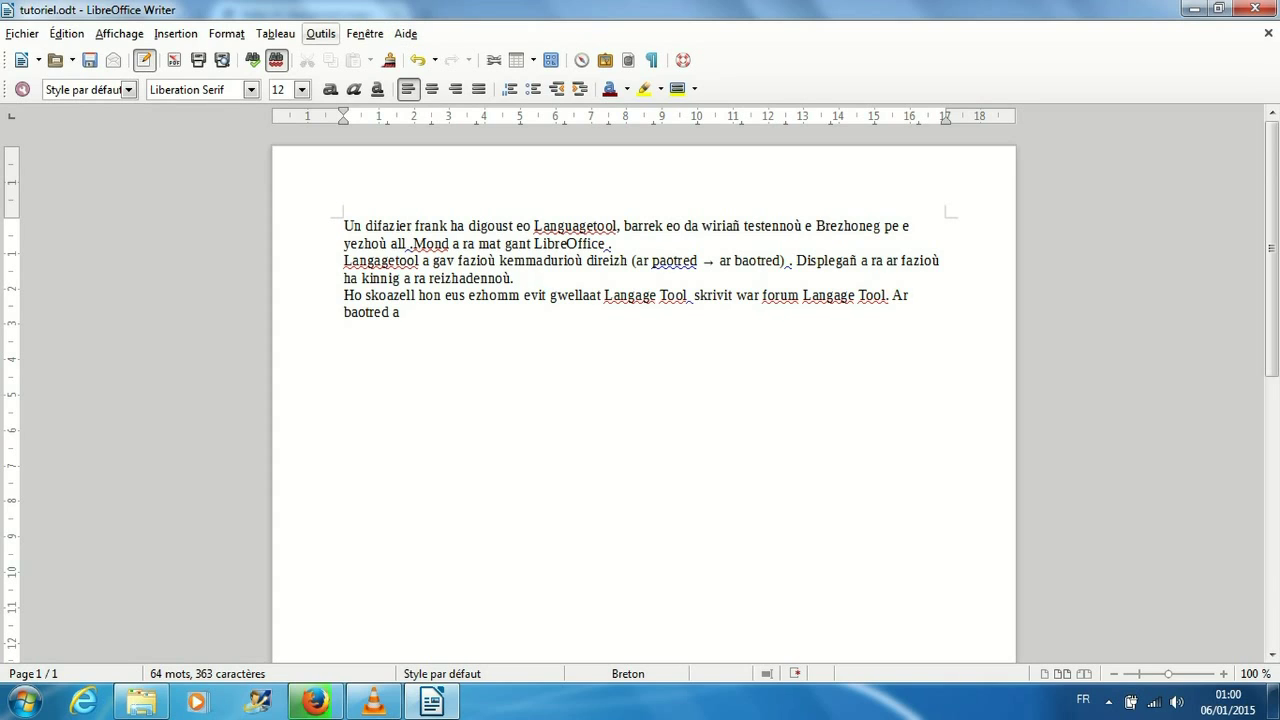
Set the user interface language to Breton in LibreOffice's language options.
left_click(320, 33)
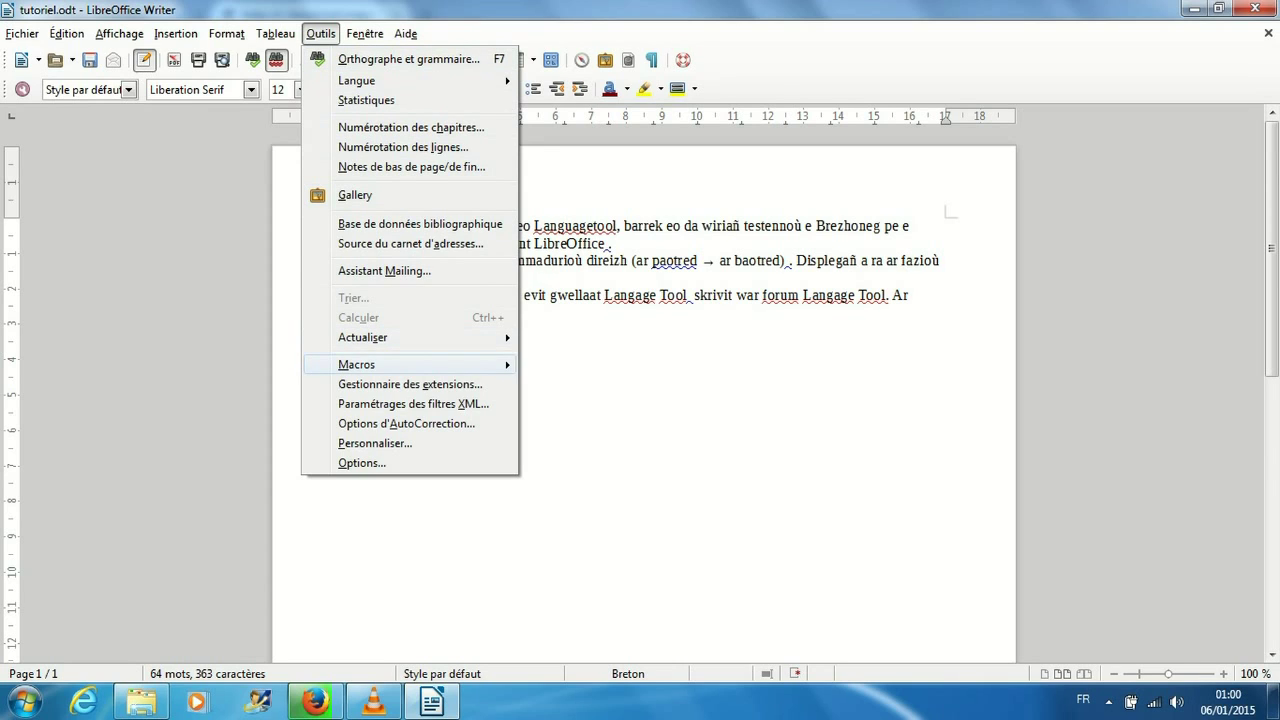
mouse_move(400, 364)
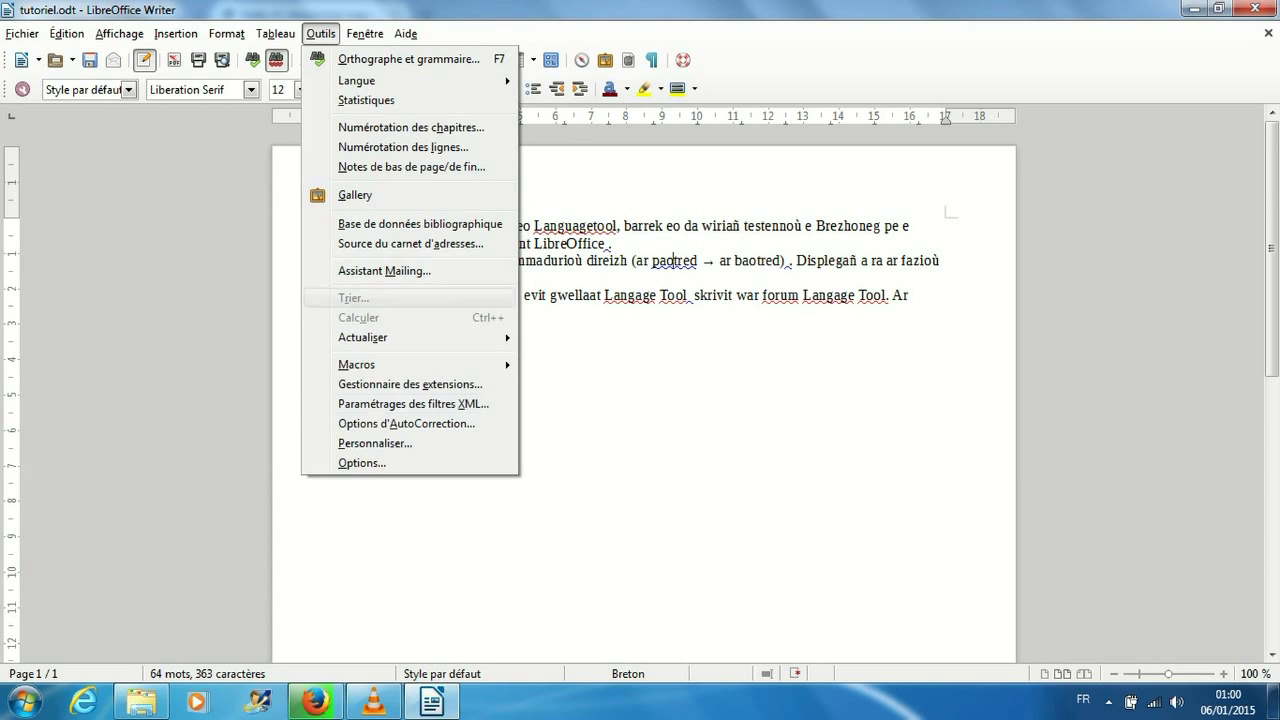
left_click(362, 463)
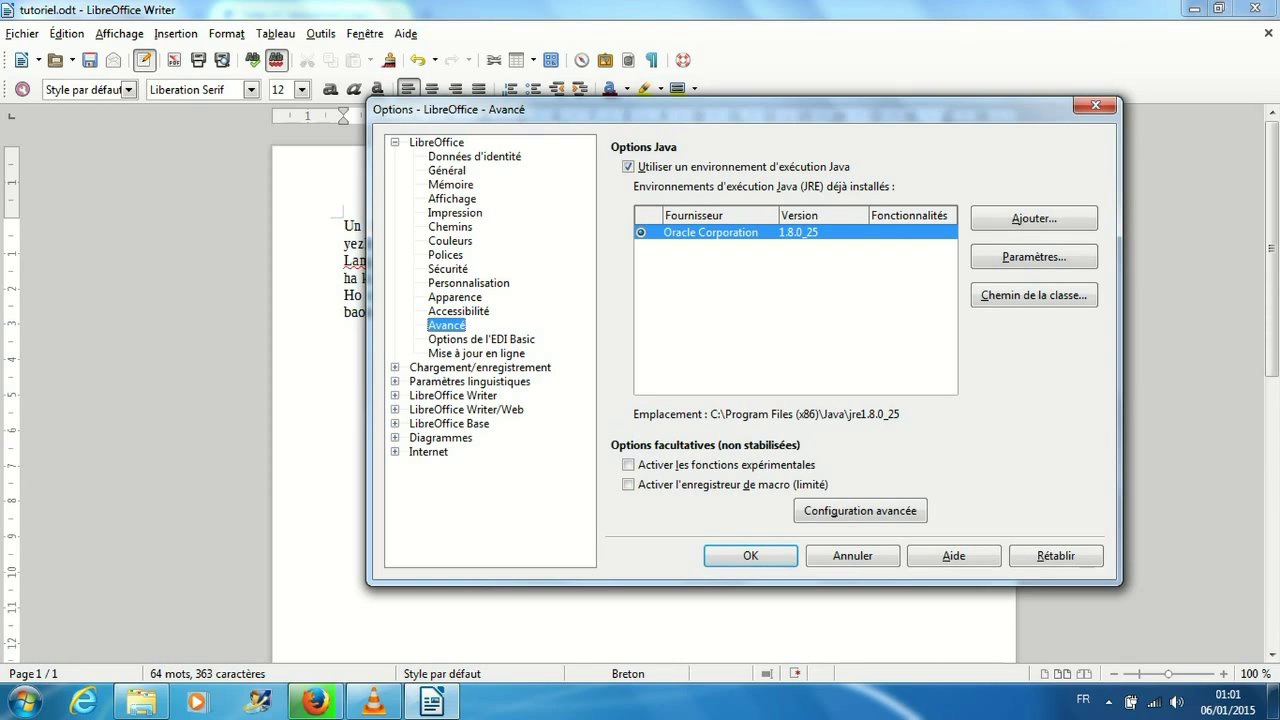
left_click(395, 381)
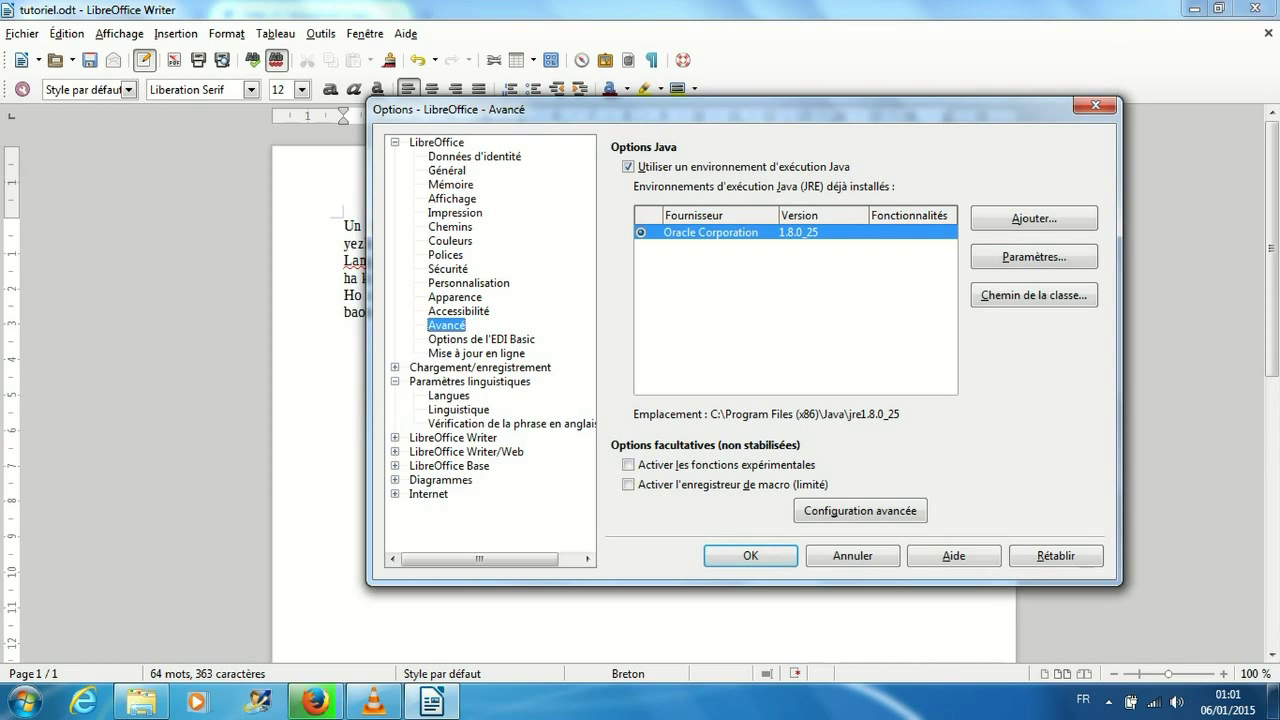
left_click(448, 395)
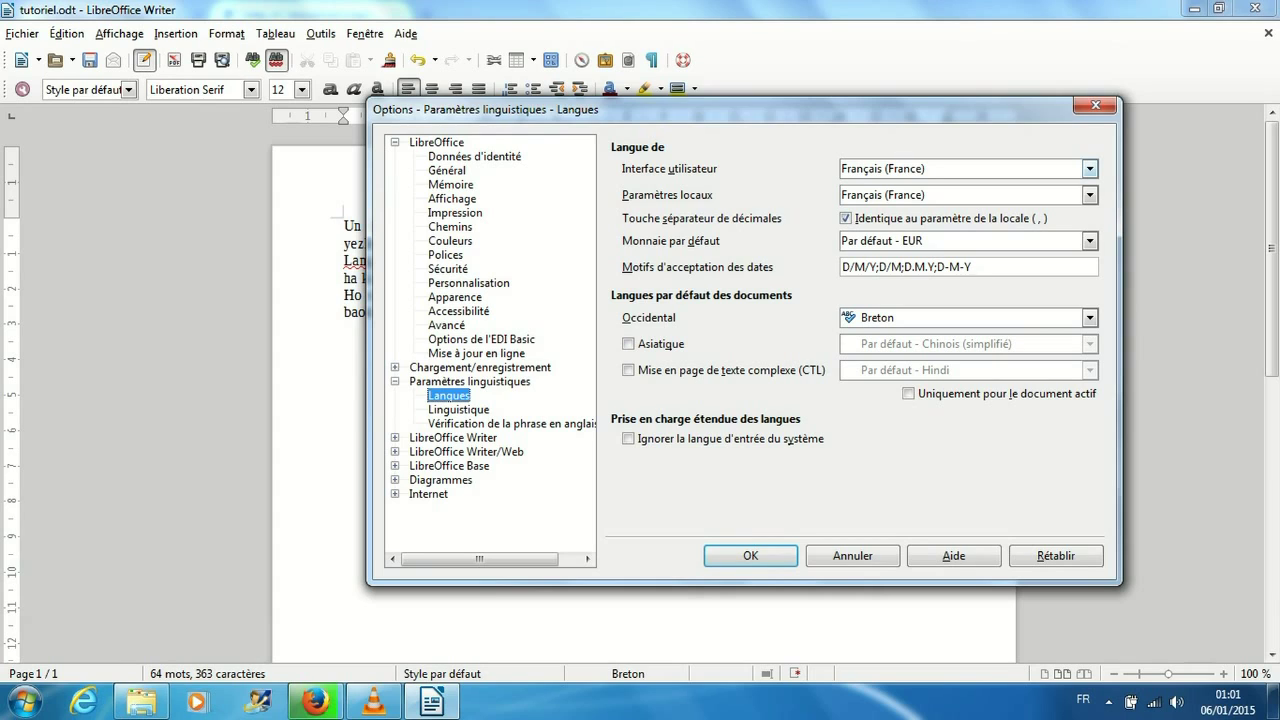
left_click(1089, 168)
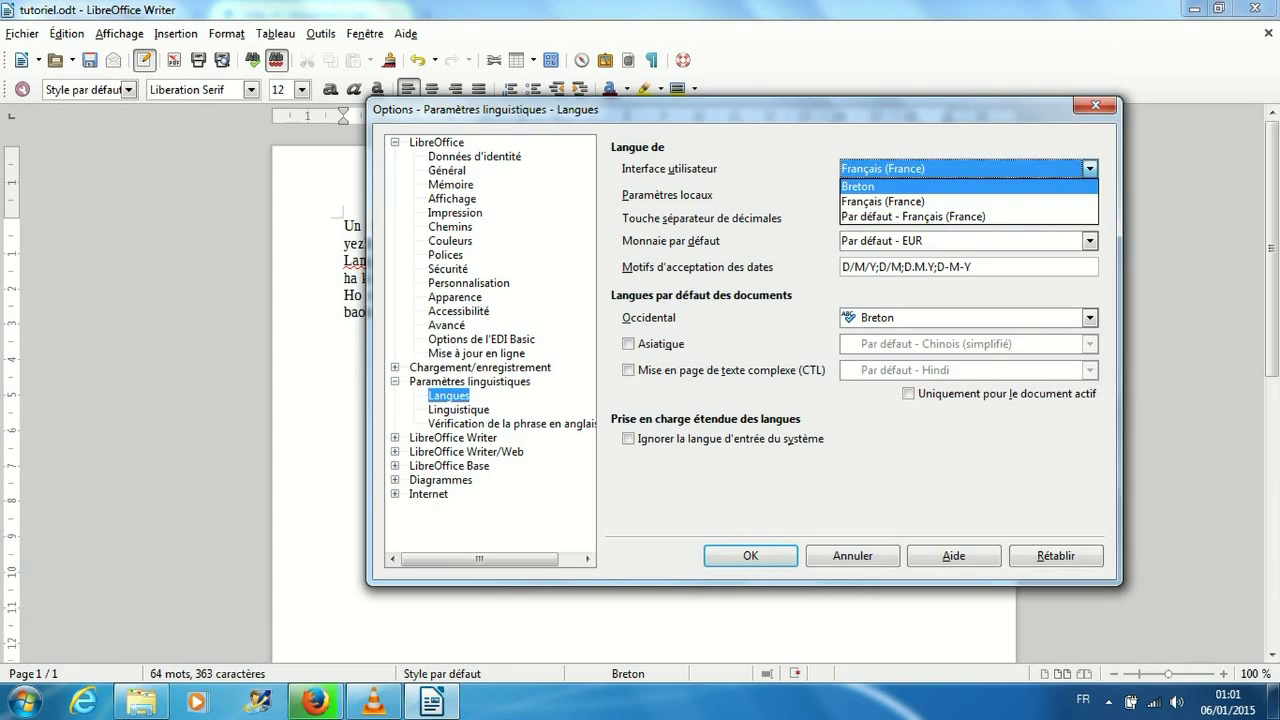
key("Return")
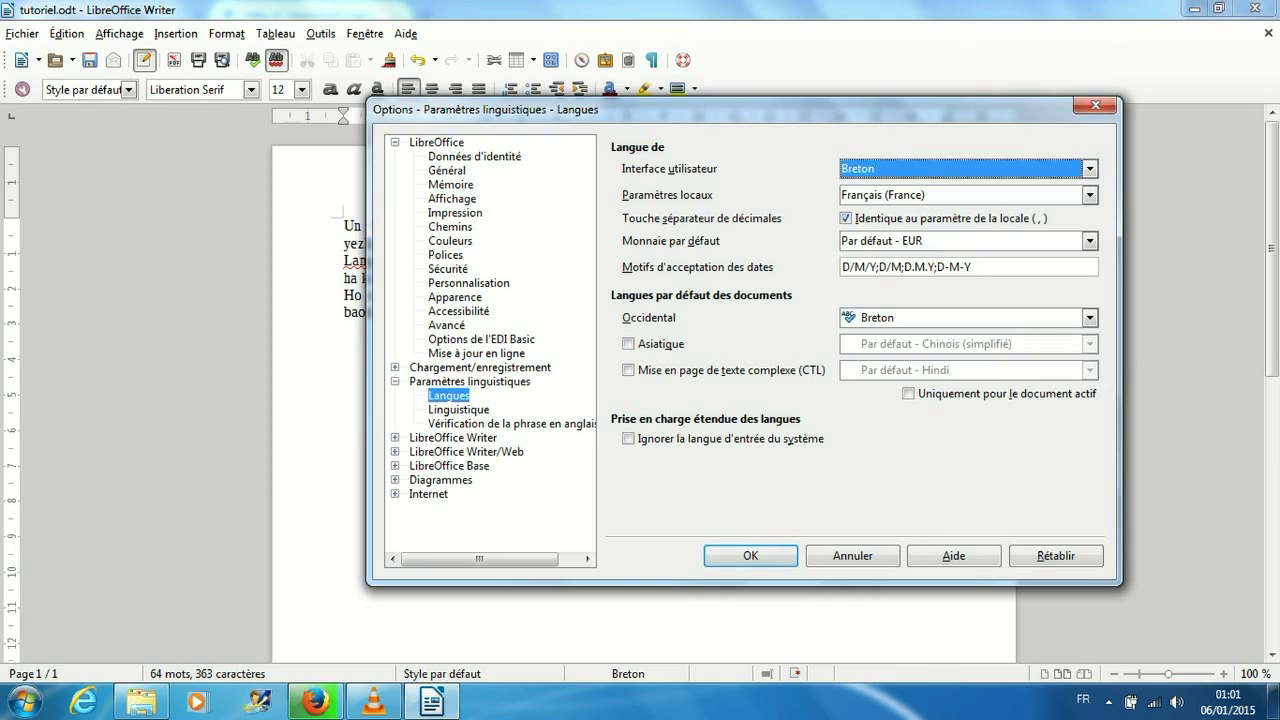
Set the locale to Breton, apply the language options and acknowledge the restart notice.
key("Tab")
key("alt+Down")
key("Down")
key("Up")
key("Down")
key("Down")
key("Down")
key("Down")
key("Down")
key("Down")
key("Down")
key("Down")
key("Down")
key("Down")
key("Up")
key("Up")
key("Up")
key("Up")
key("Up")
key("Up")
key("Up")
key("Up")
key("Up")
key("Up")
key("Up")
key("Up")
key("Up")
key("Up")
key("Up")
key("Up")
key("Up")
key("Up")
key("Up")
key("Up")
key("Up")
key("Up")
key("Up")
key("Up")
key("Up")
key("Up")
key("Up")
key("Up")
key("Up")
key("Up")
key("Up")
key("Up")
key("Up")
key("Up")
key("Up")
key("Up")
key("Up")
key("Up")
key("Up")
key("Up")
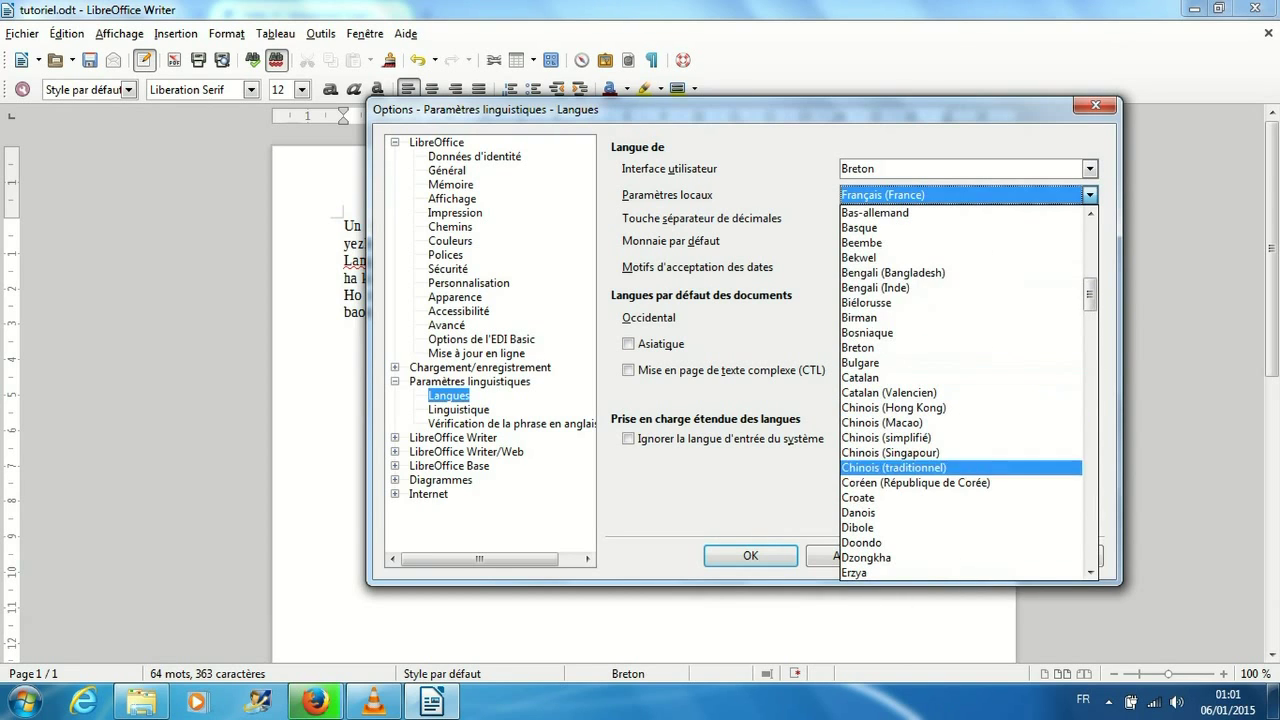
key("Down")
key("Down")
key("Down")
key("Down")
key("Down")
key("Down")
key("Down")
key("Down")
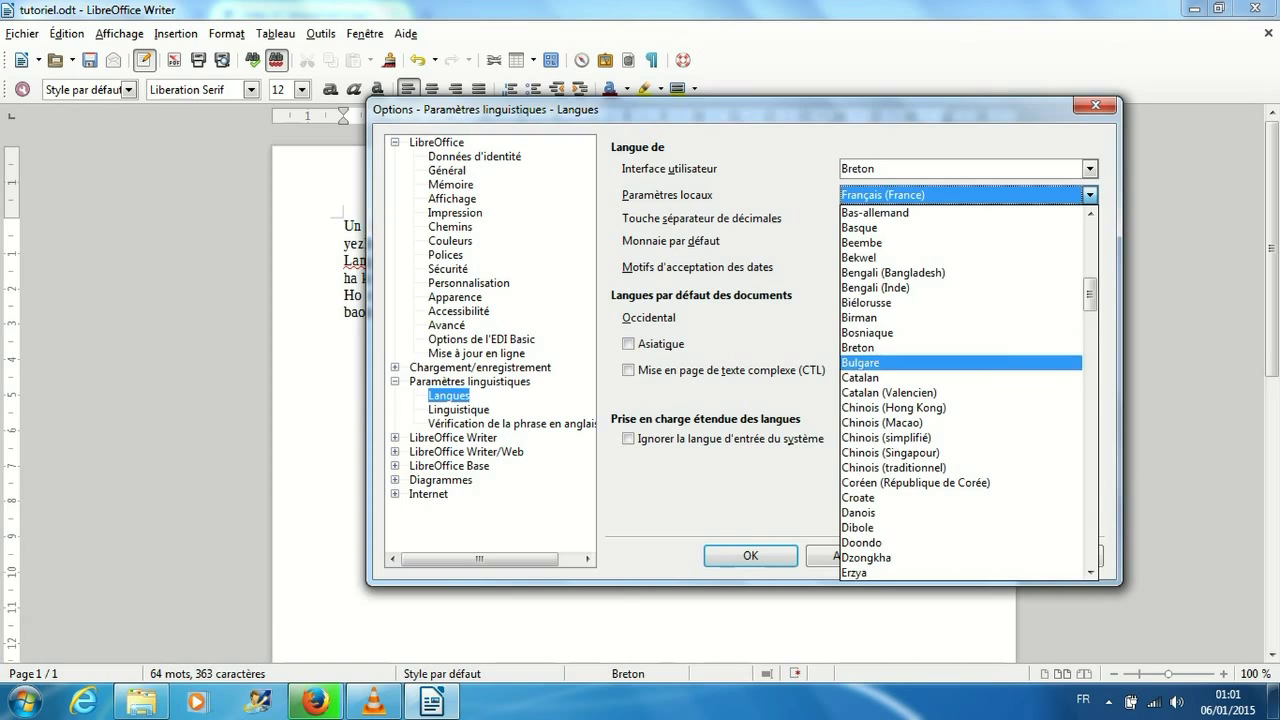
key("Up")
key("Up")
key("Up")
key("Up")
key("Up")
key("Return")
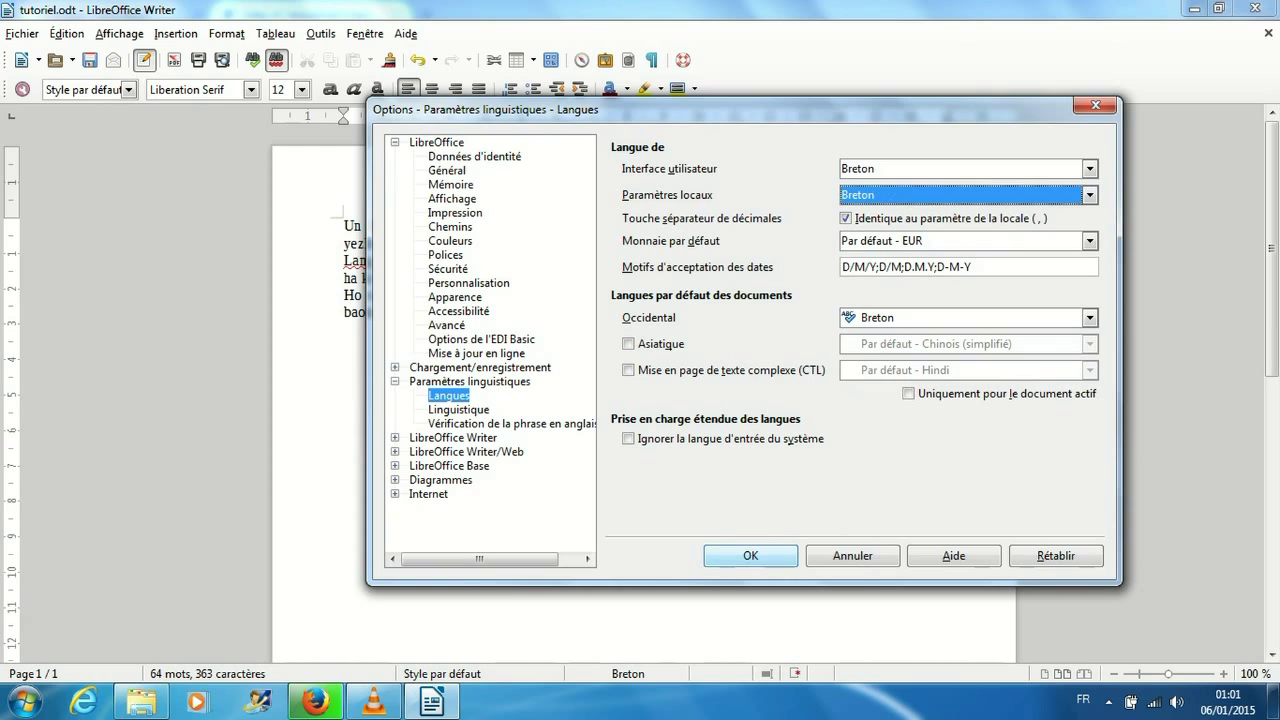
key("Return")
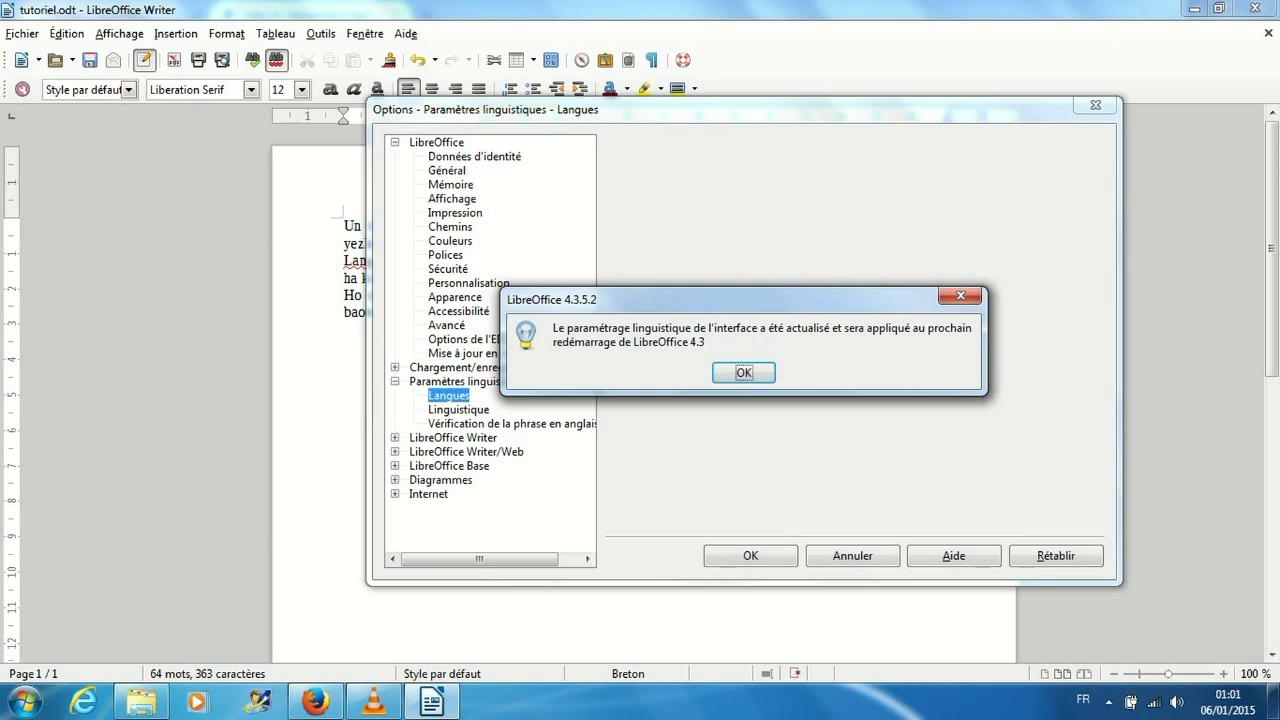
key("Return")
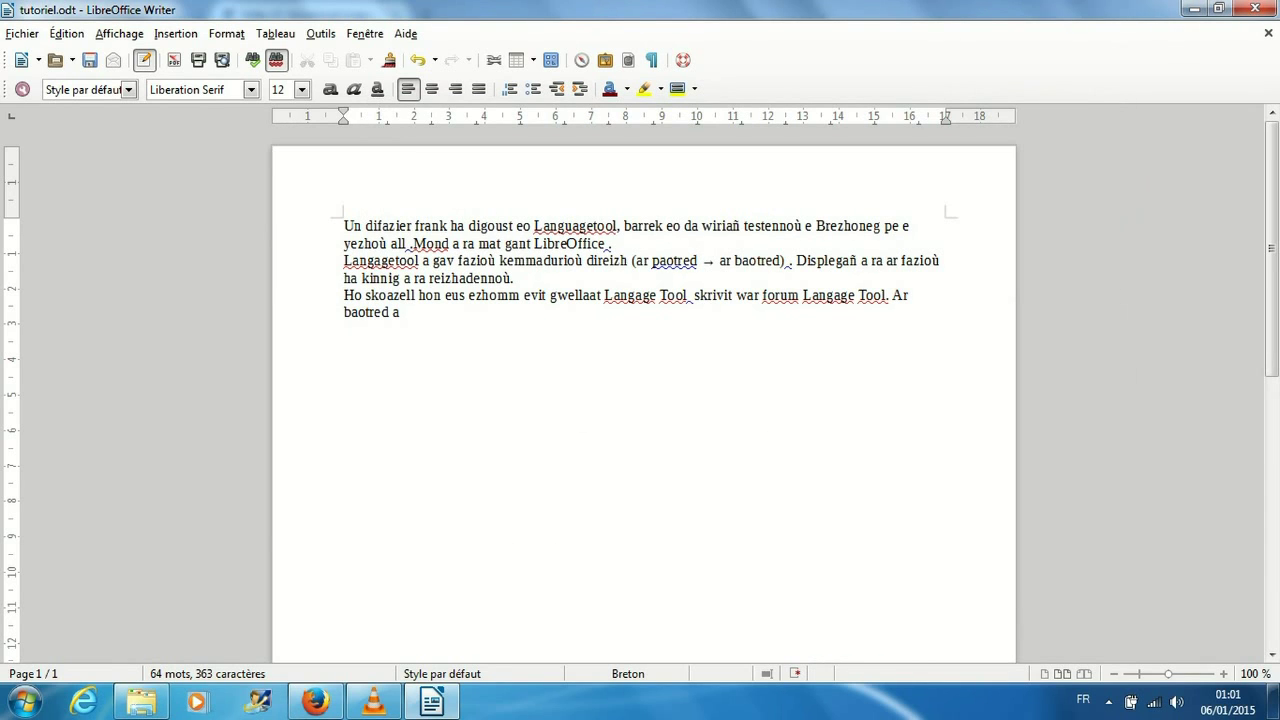
Close Writer while saving the changes to tutoriel.odt, and restart LibreOffice 4.3 from the desktop with the document open.
left_click(1247, 8)
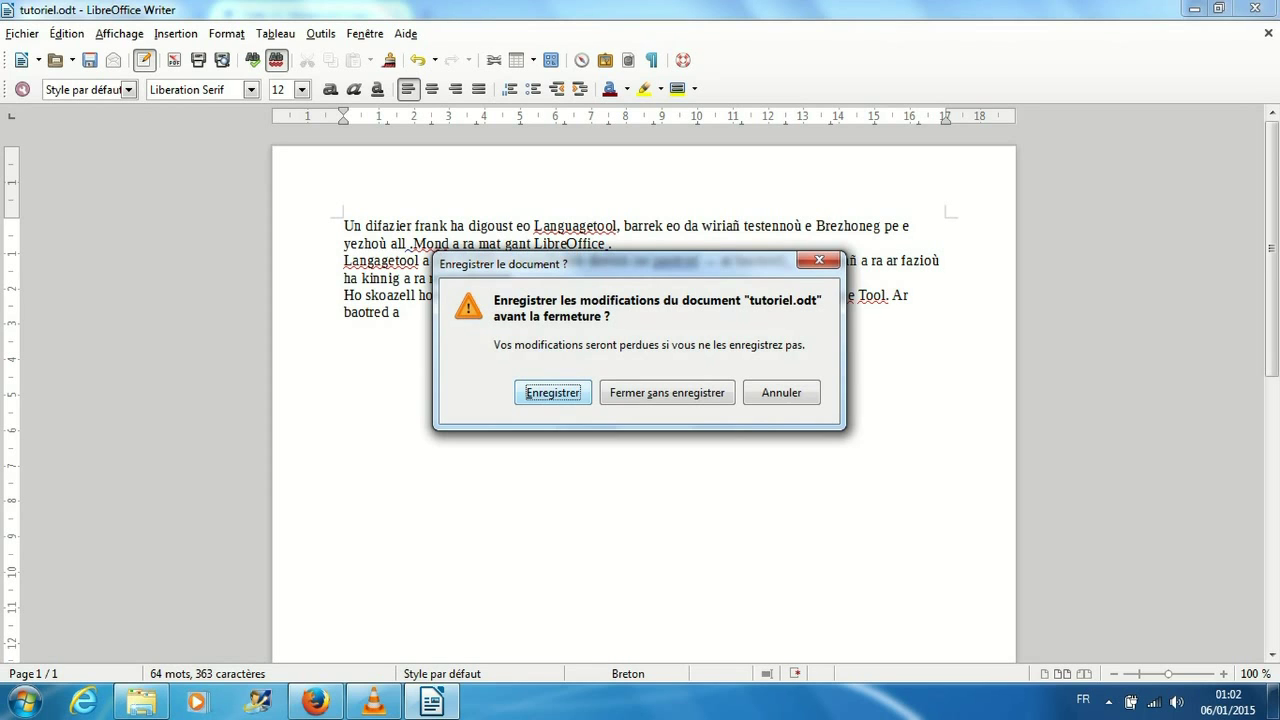
key("Return")
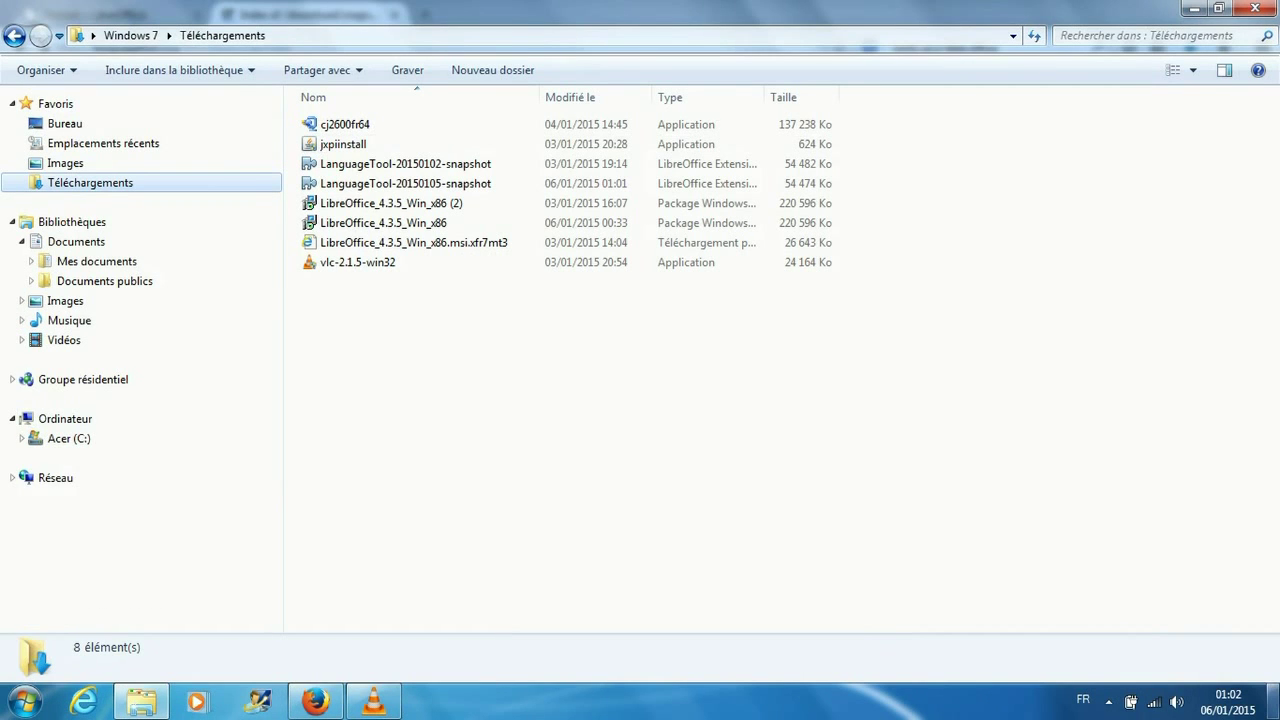
left_click(1275, 700)
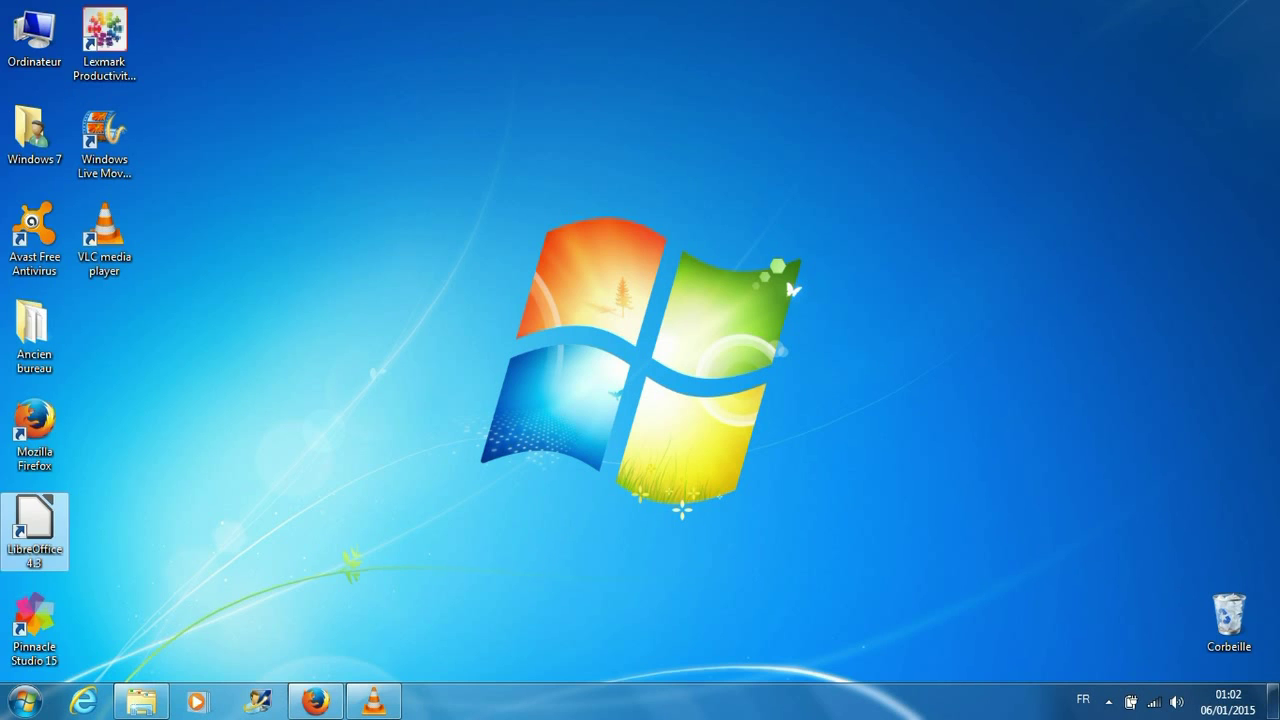
double_click(34, 530)
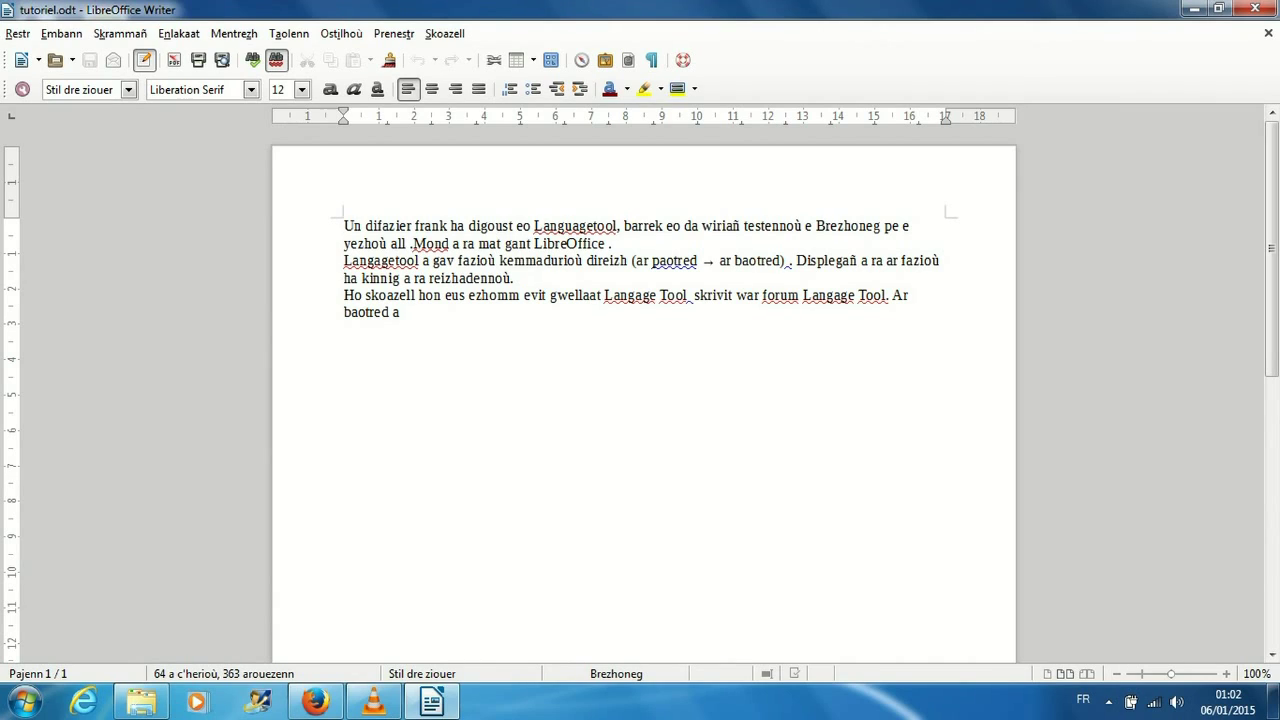
Look through the menus of the restarted Writer to examine the Breton translation of the interface.
key("alt")
key("Right")
key("Right")
key("Right")
key("Right")
key("Home")
key("Right")
key("Right")
key("Right")
key("Right")
key("Right")
key("Right")
key("Left")
key("Right")
key("Right")
Set the user interface language to French, Galleg (Bro C'hall), in LibreOffice's language options.
left_click(341, 33)
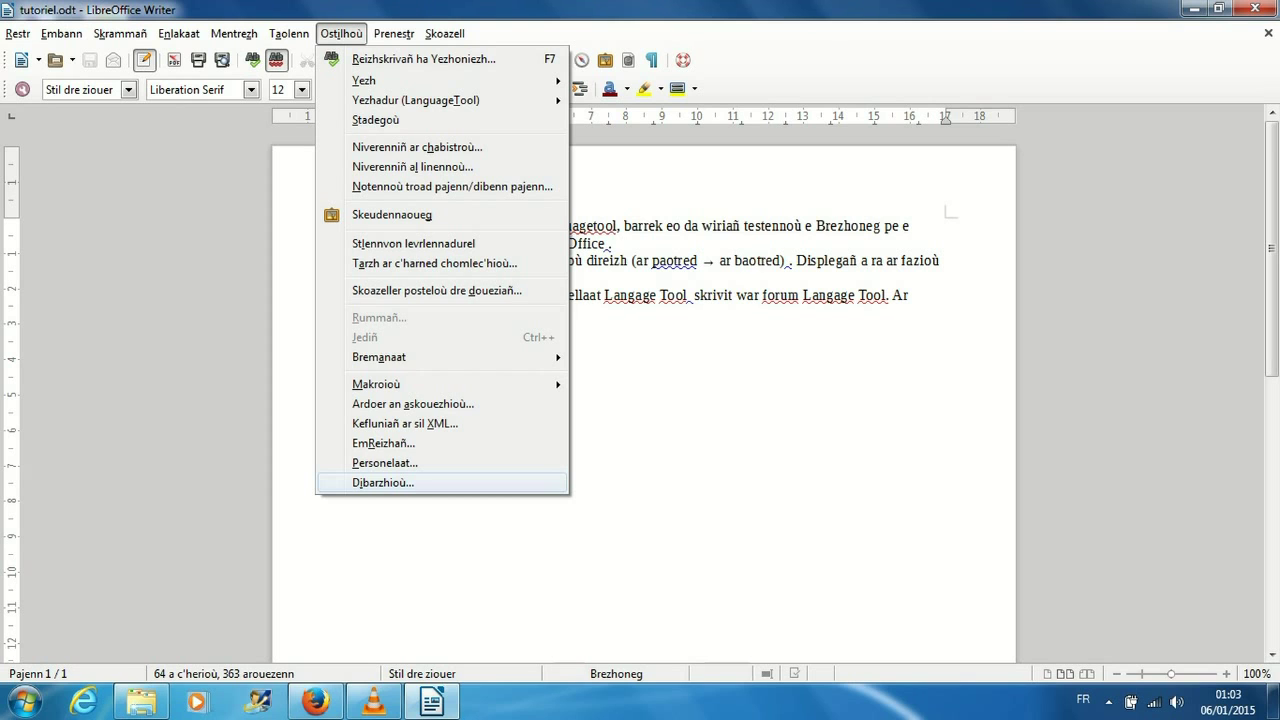
key("Return")
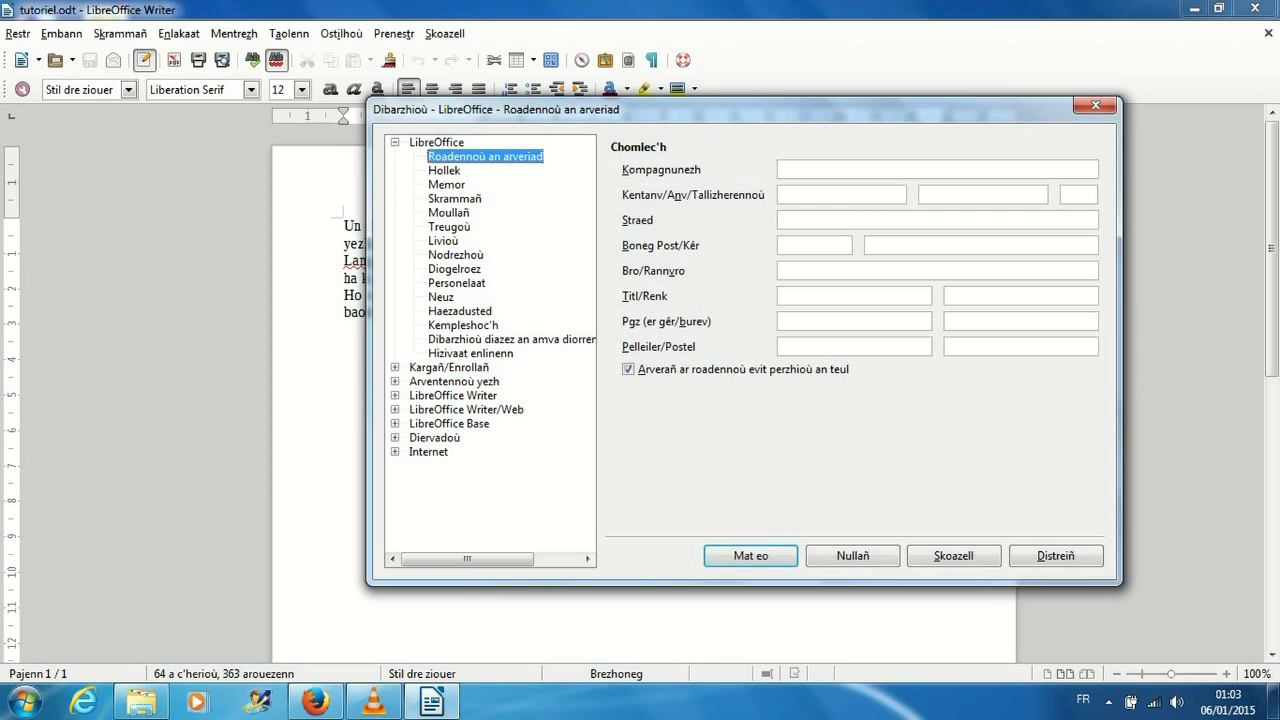
left_click(395, 381)
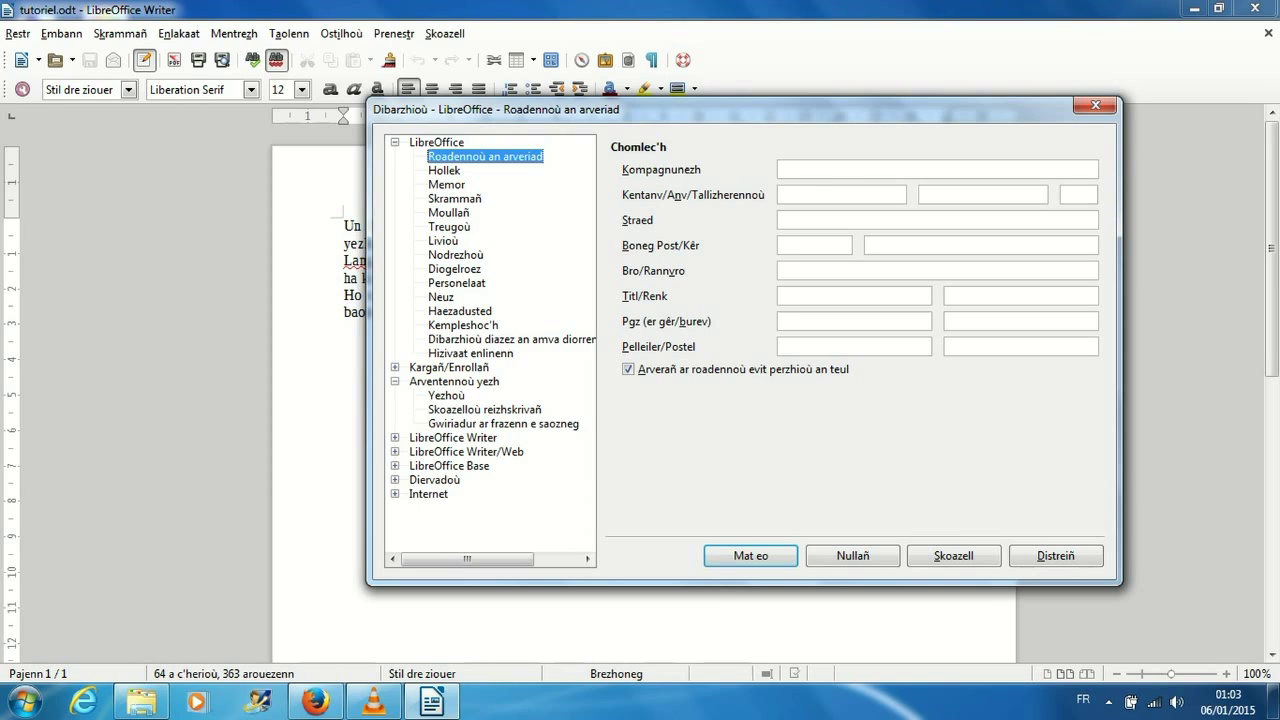
left_click(446, 395)
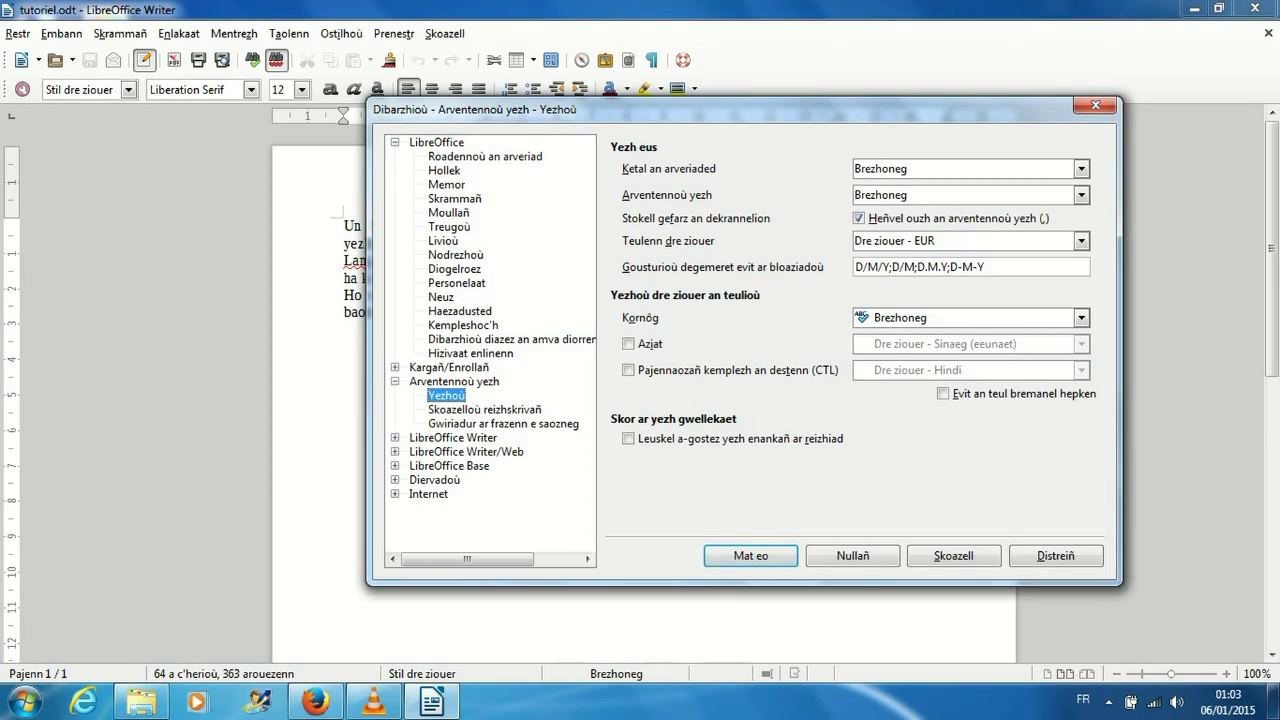
key("Tab")
key("alt+Down")
key("Down")
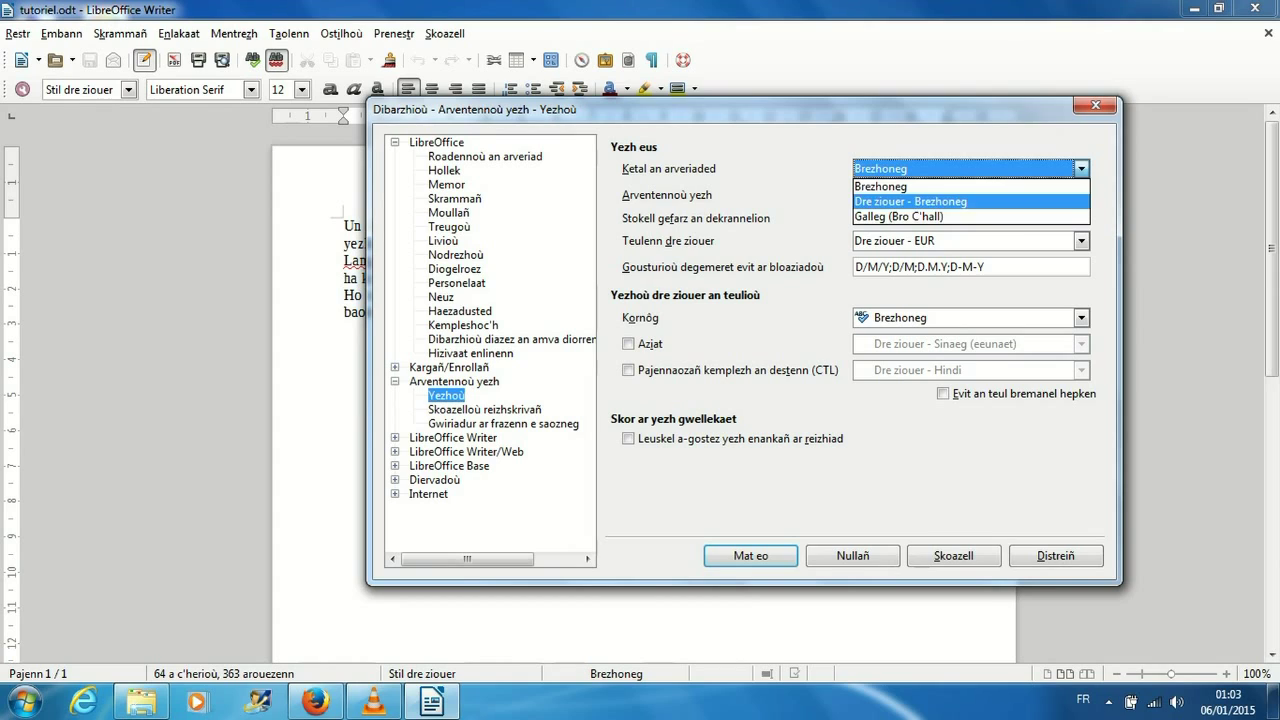
key("Down")
key("Return")
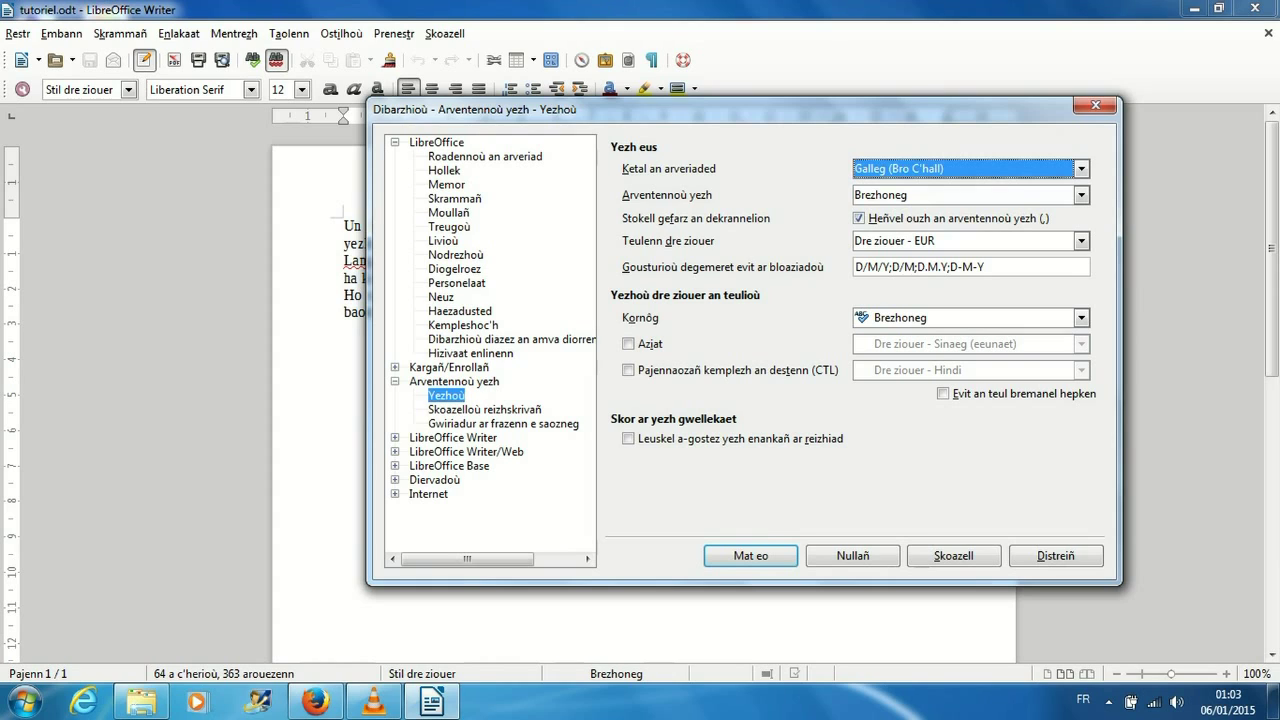
Set the locale to Galleg (Bro C'hall), apply the language options and acknowledge the restart notice.
key("Tab")
key("alt+Down")
key("Down")
key("Down")
key("Down")
key("Down")
key("Down")
key("Down")
key("Down")
key("Down")
key("Down")
key("Down")
key("Down")
key("Down")
key("Down")
key("Down")
key("Down")
key("Down")
key("Down")
key("Down")
key("Down")
key("Up")
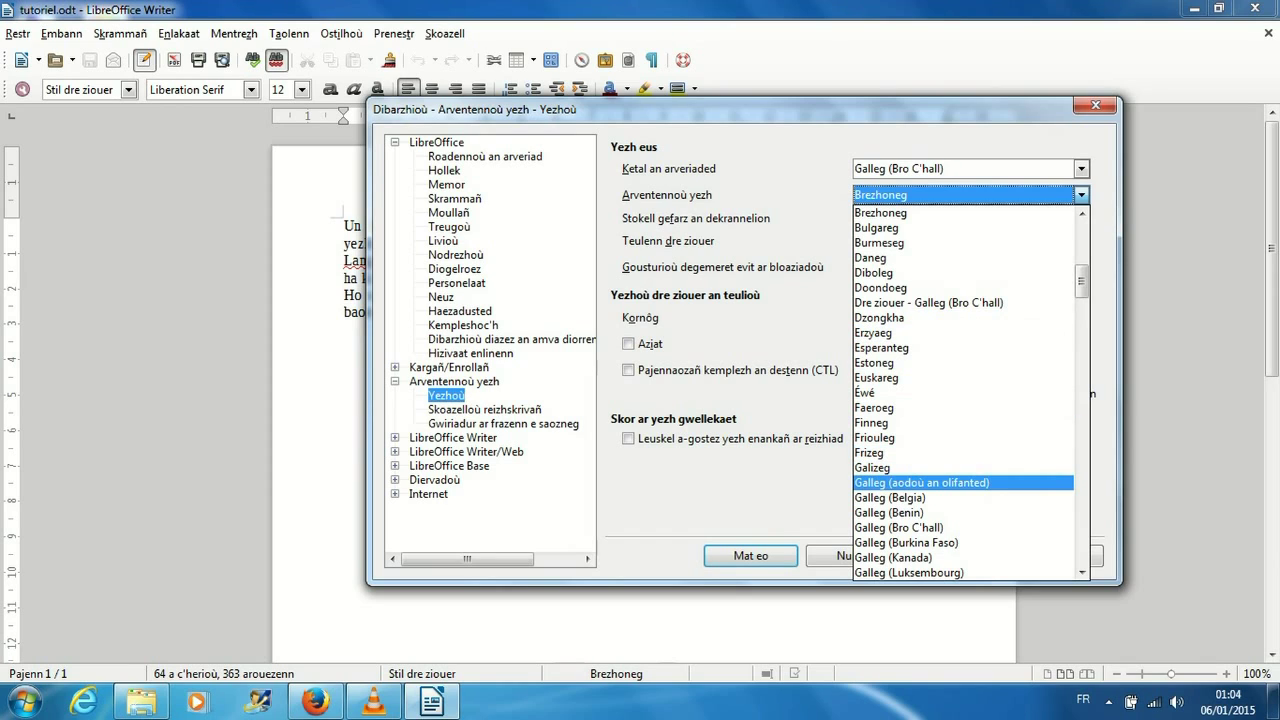
key("Down")
key("Down")
key("Down")
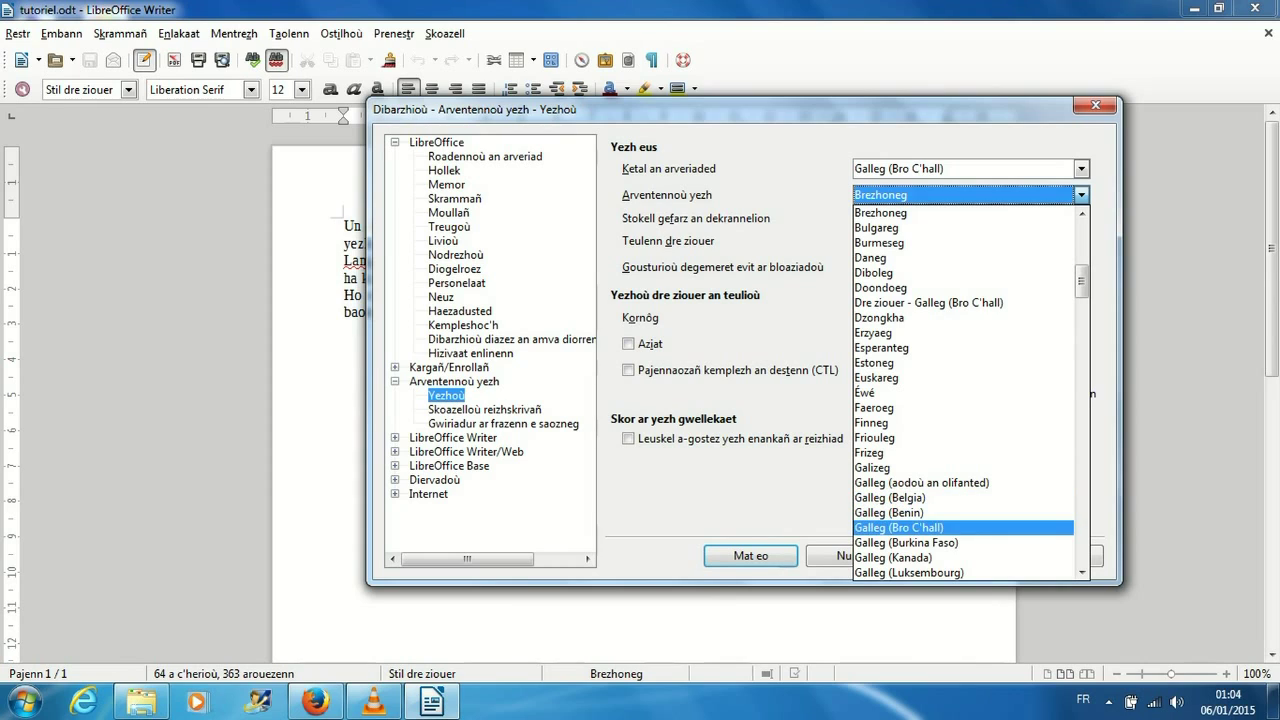
key("Return")
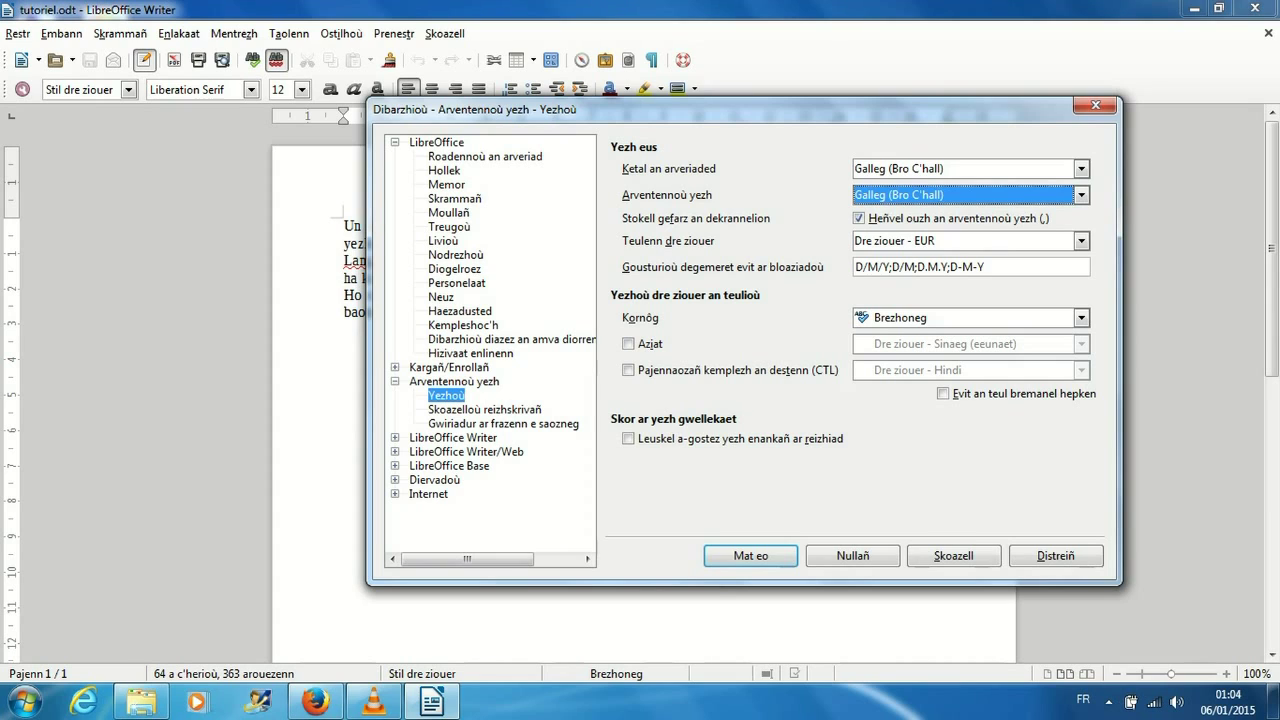
key("Return")
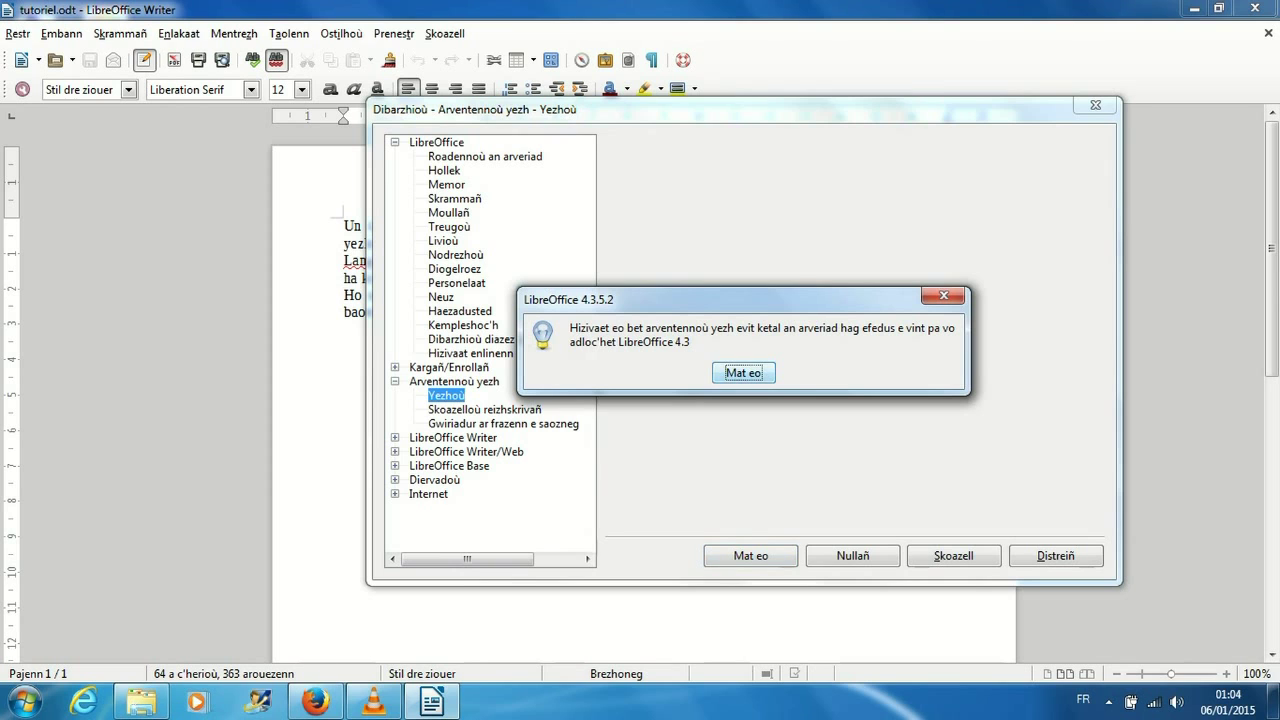
key("Return")
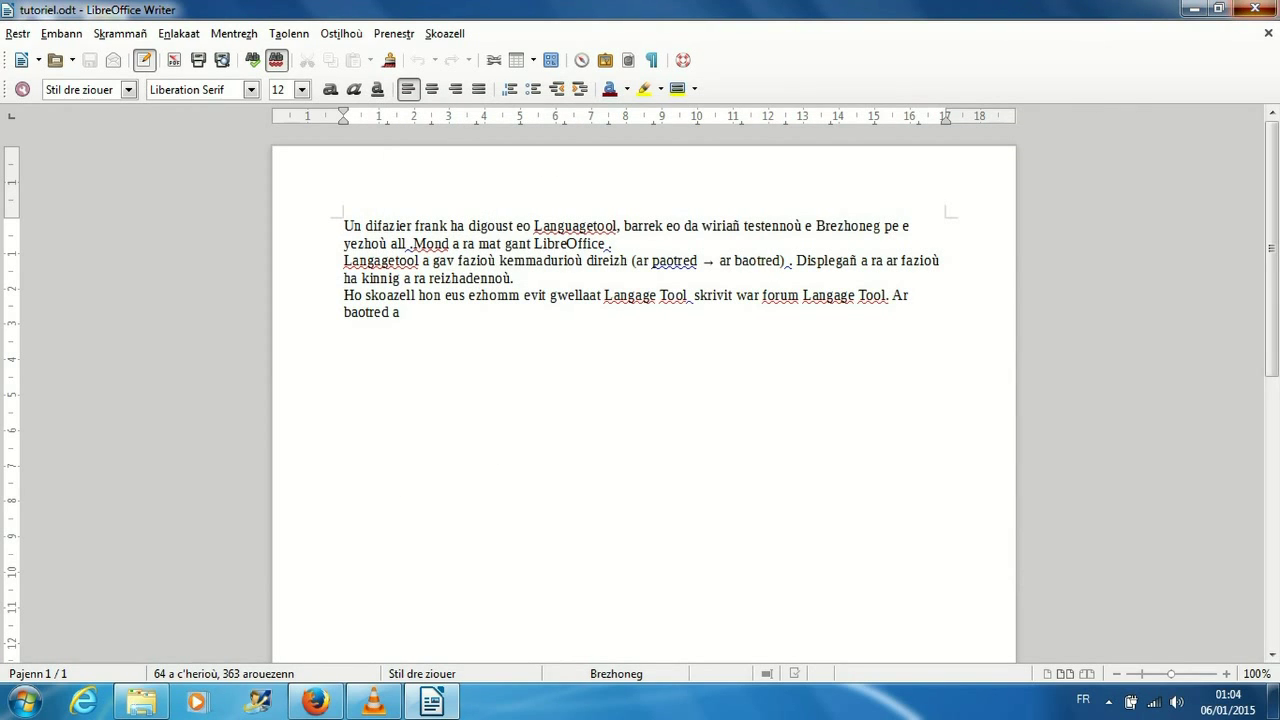
Close Writer, restart LibreOffice 4.3 from the desktop and reopen the recent document tutoriel.
left_click(1259, 9)
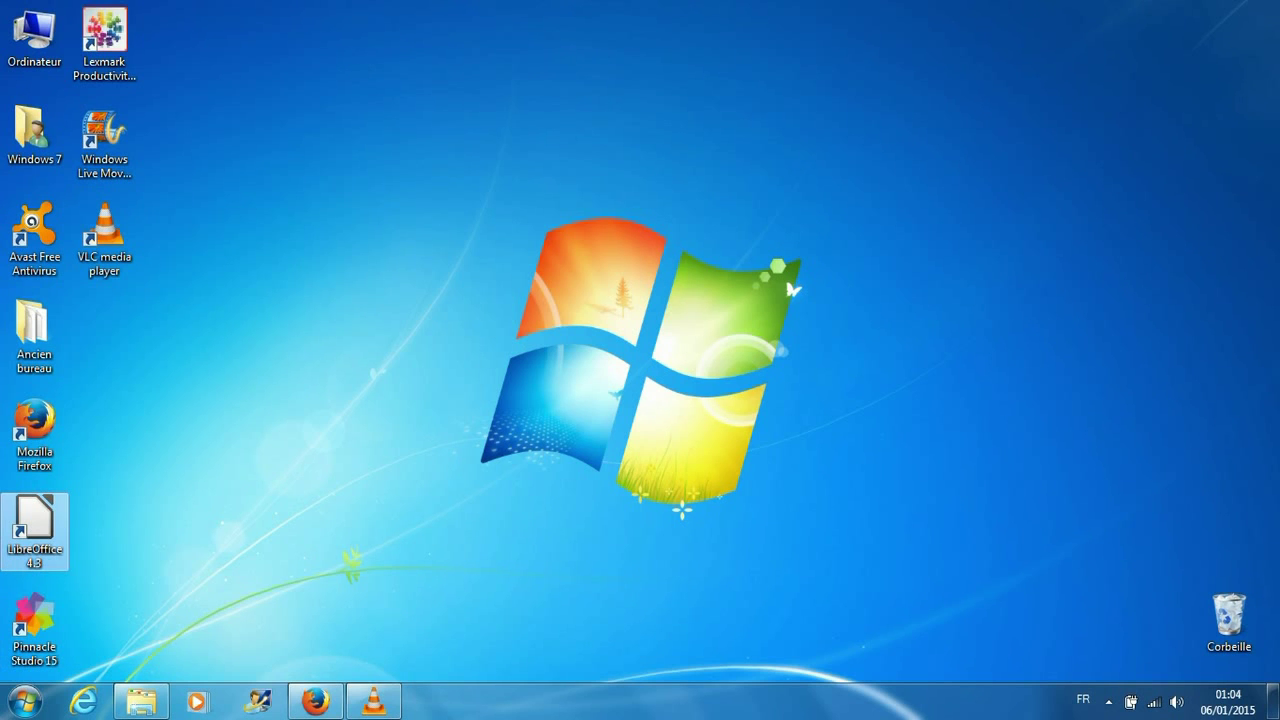
double_click(34, 528)
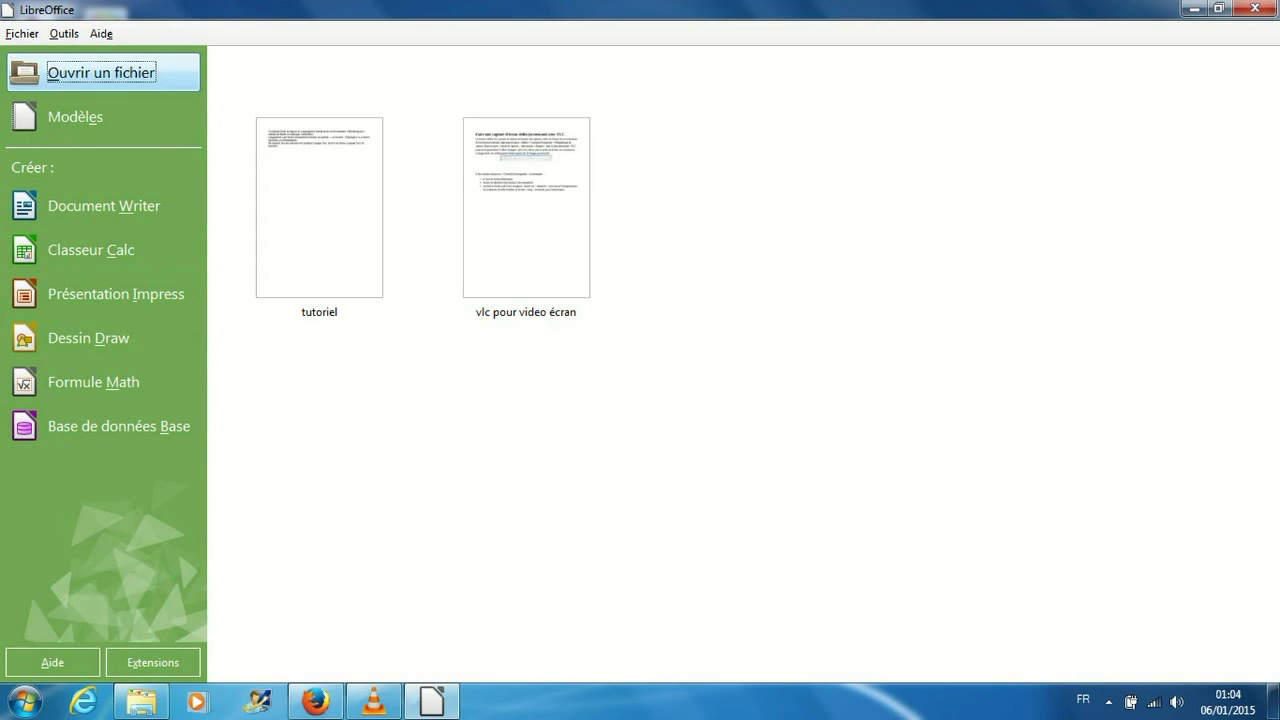
left_click(240, 125)
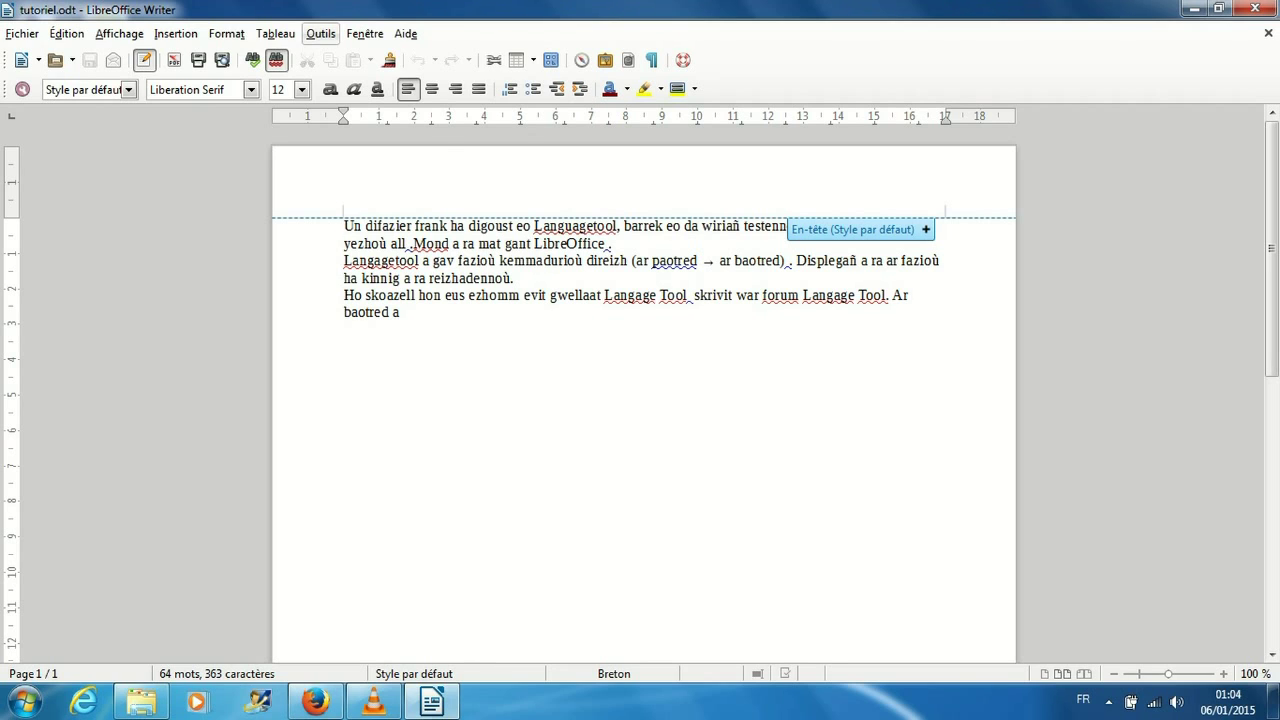
Examine the text language choices offered for the current selection in tutoriel.odt, without changing the language.
left_click(320, 33)
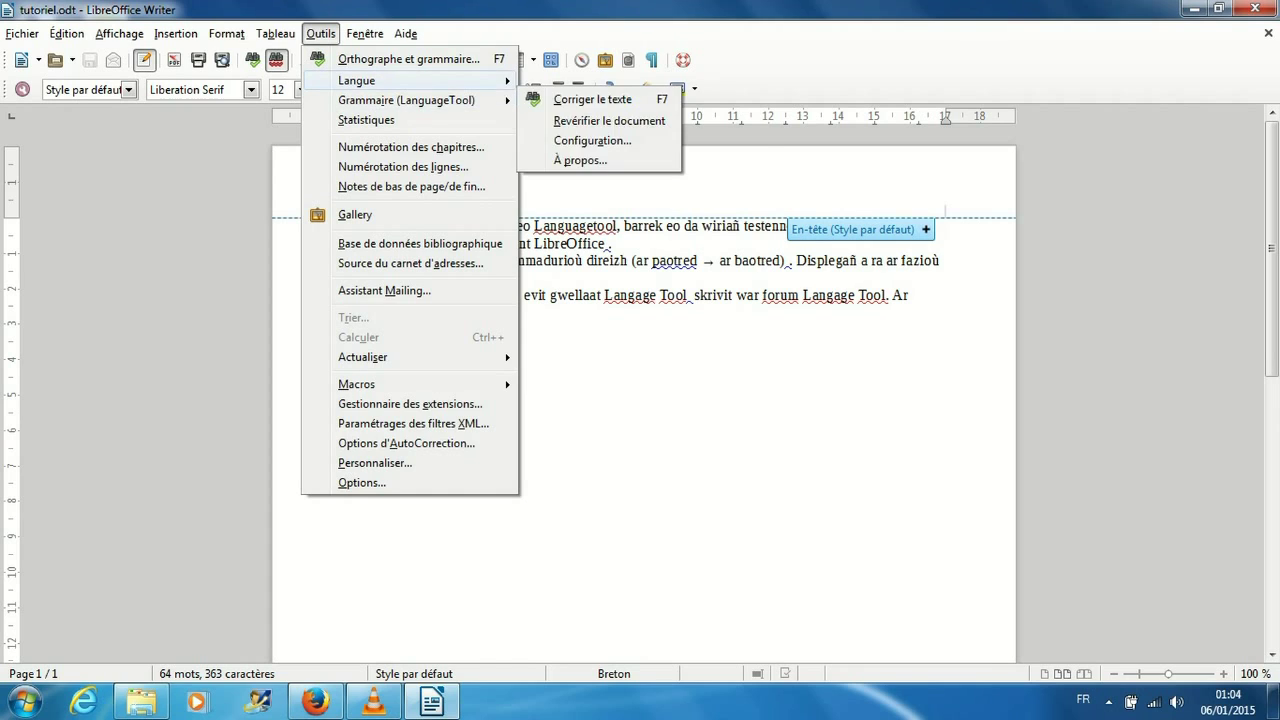
mouse_move(400, 80)
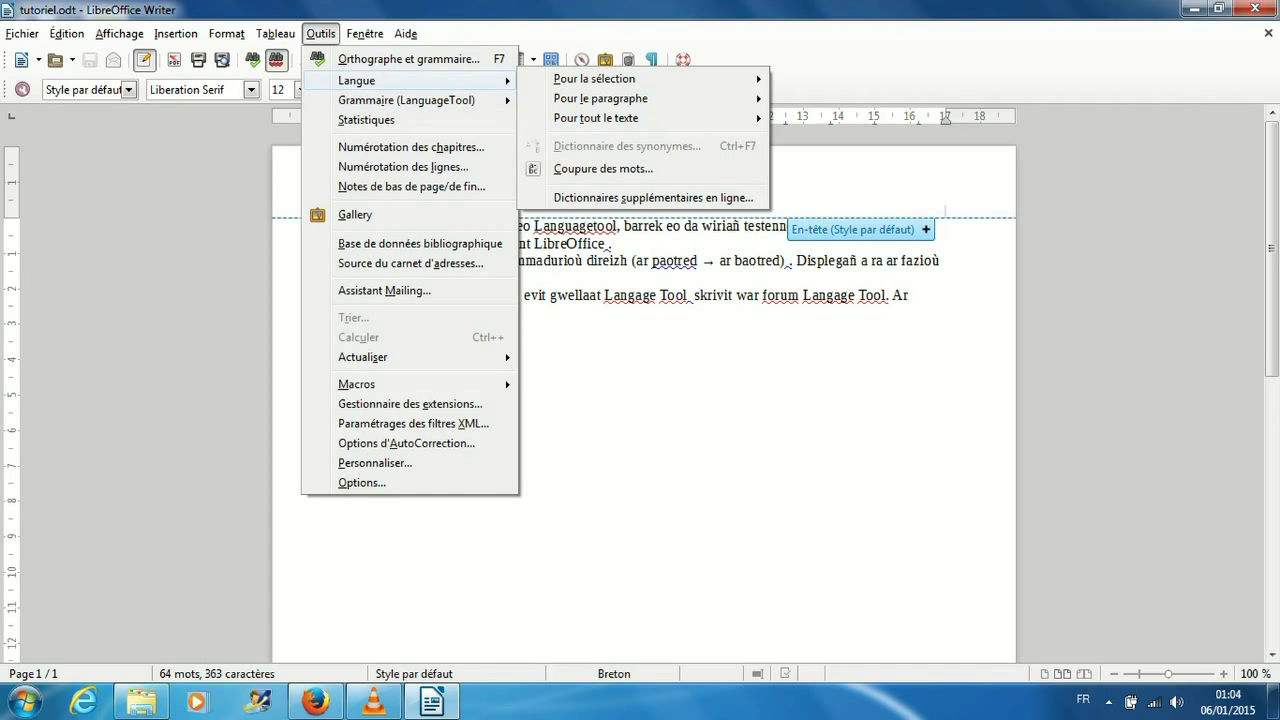
mouse_move(595, 78)
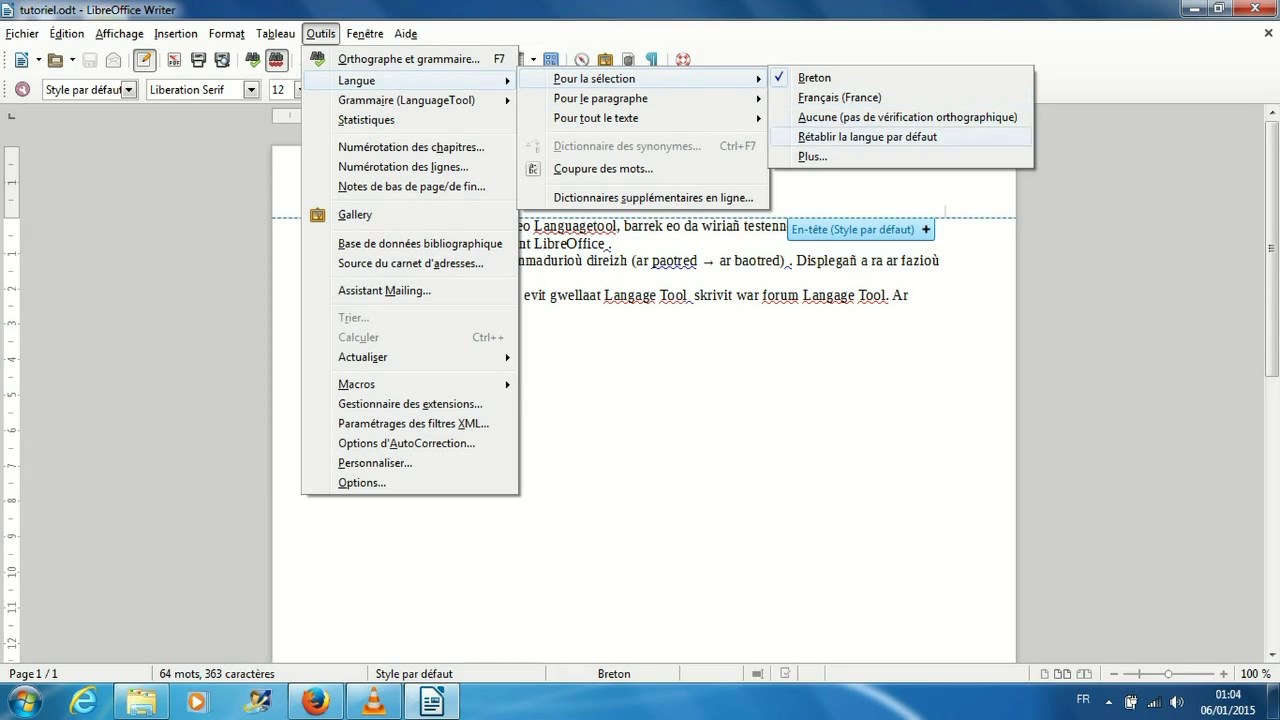
key("Escape")
key("Escape")
key("Escape")
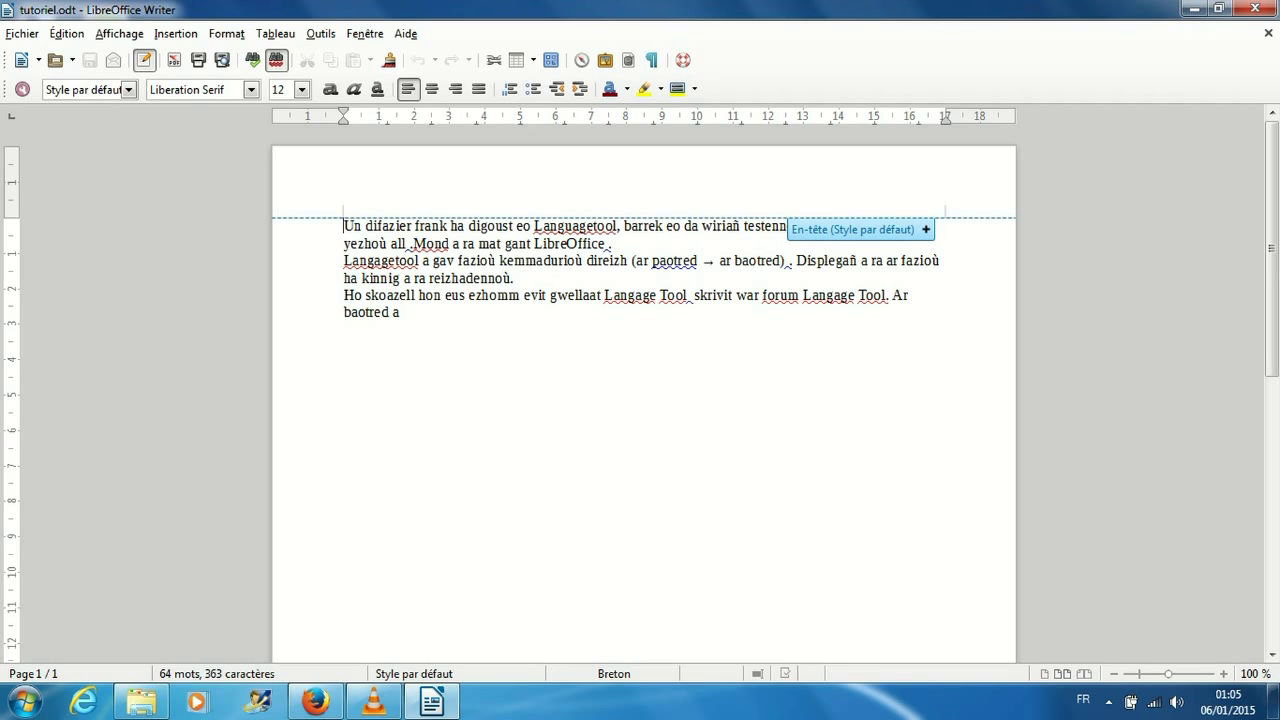
mouse_move(373, 702)
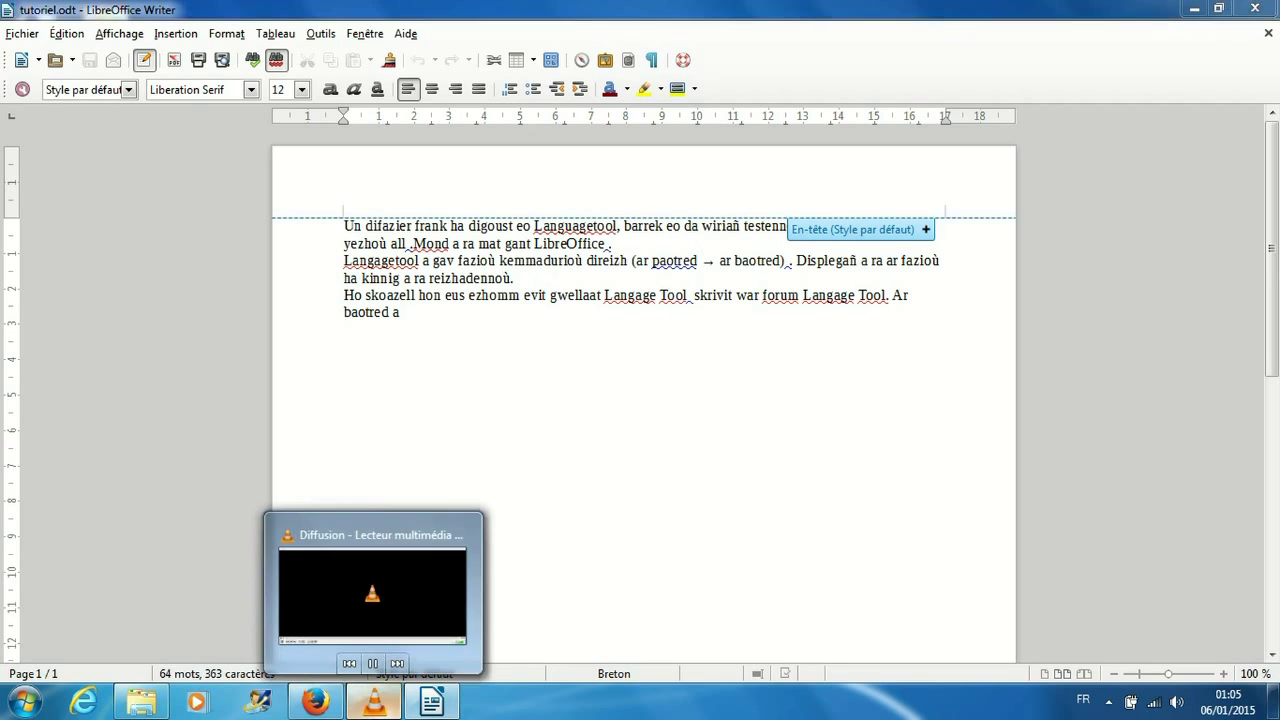